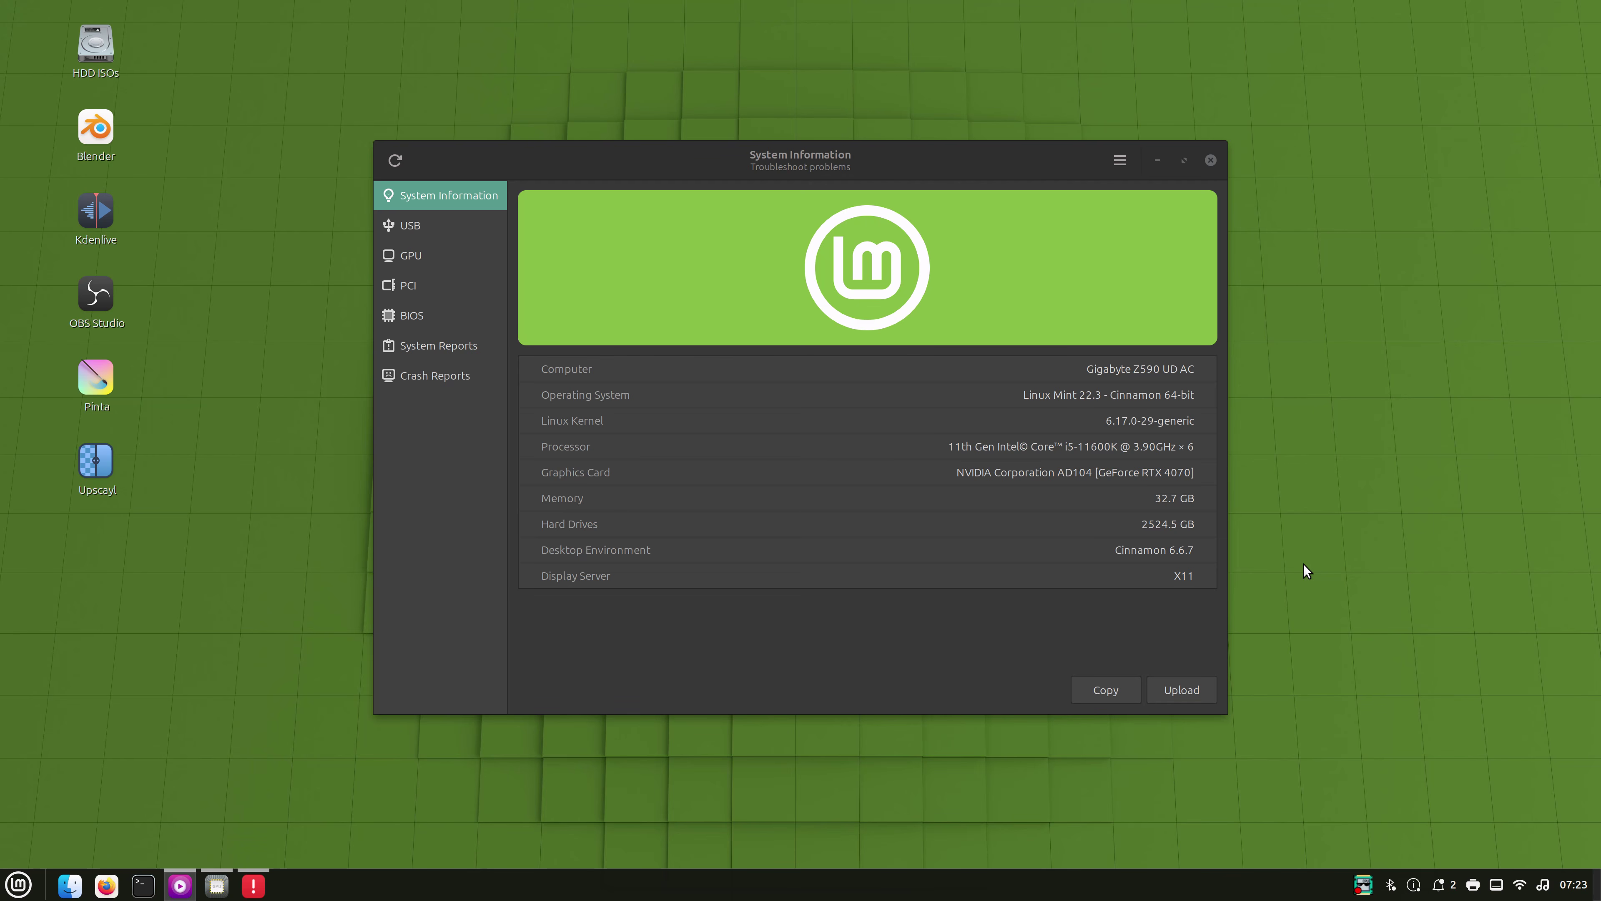
# - Disable the Kdenlive welcome screen on startup and create an HD 1080p 23.98 fps project in a maximized window
pyautogui.click(1212, 160)
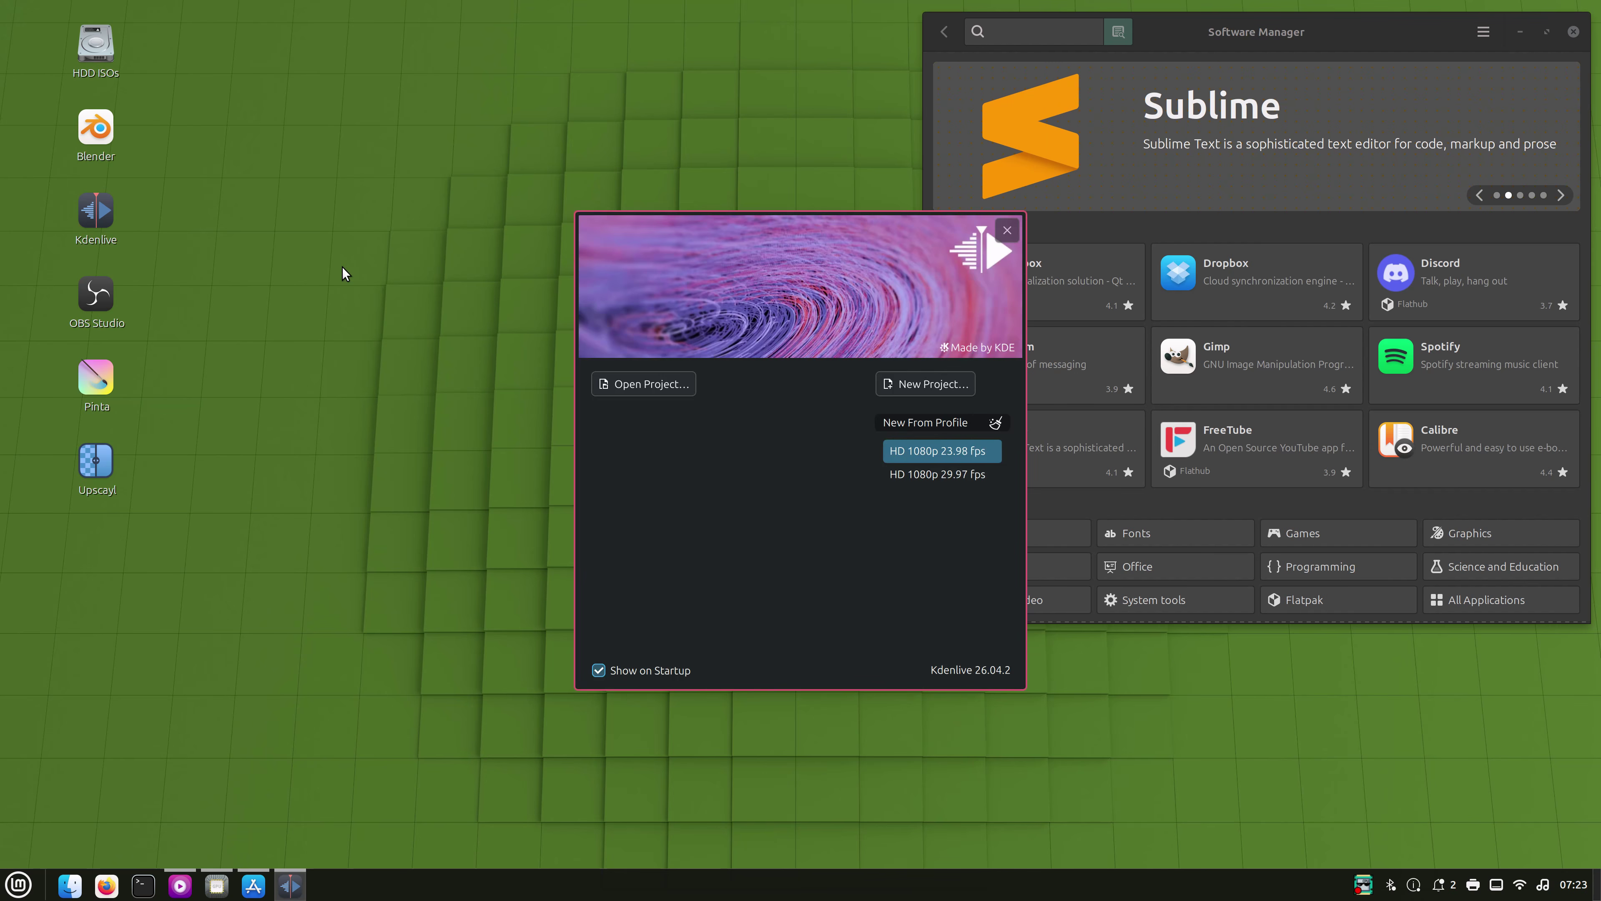
pyautogui.click(658, 671)
pyautogui.click(931, 391)
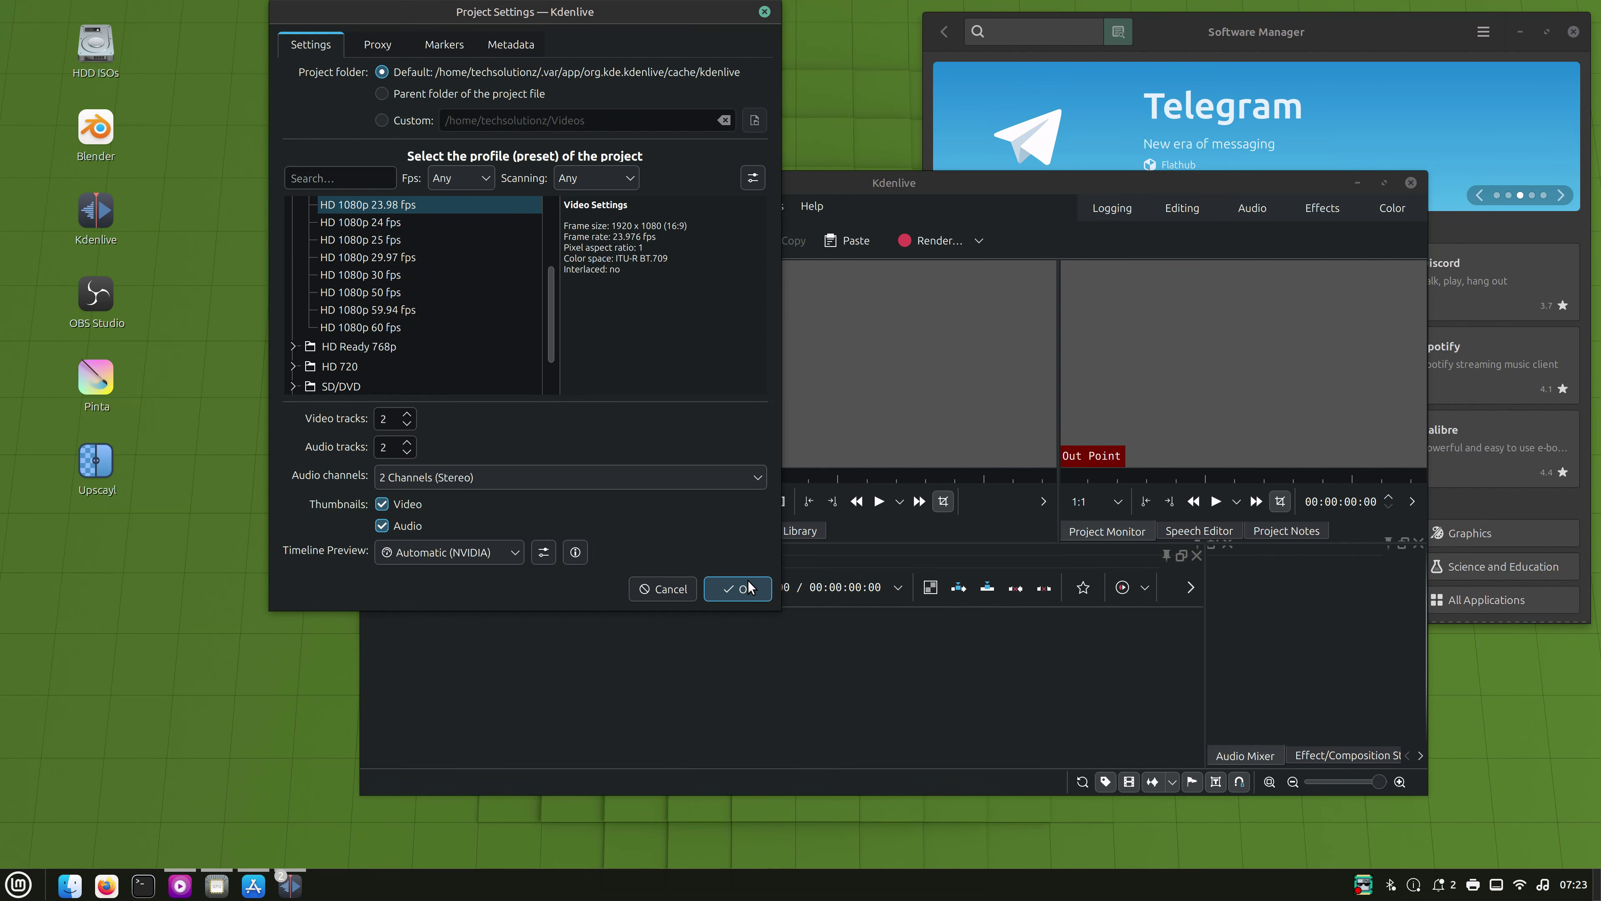
pyautogui.click(738, 587)
pyautogui.doubleClick(890, 184)
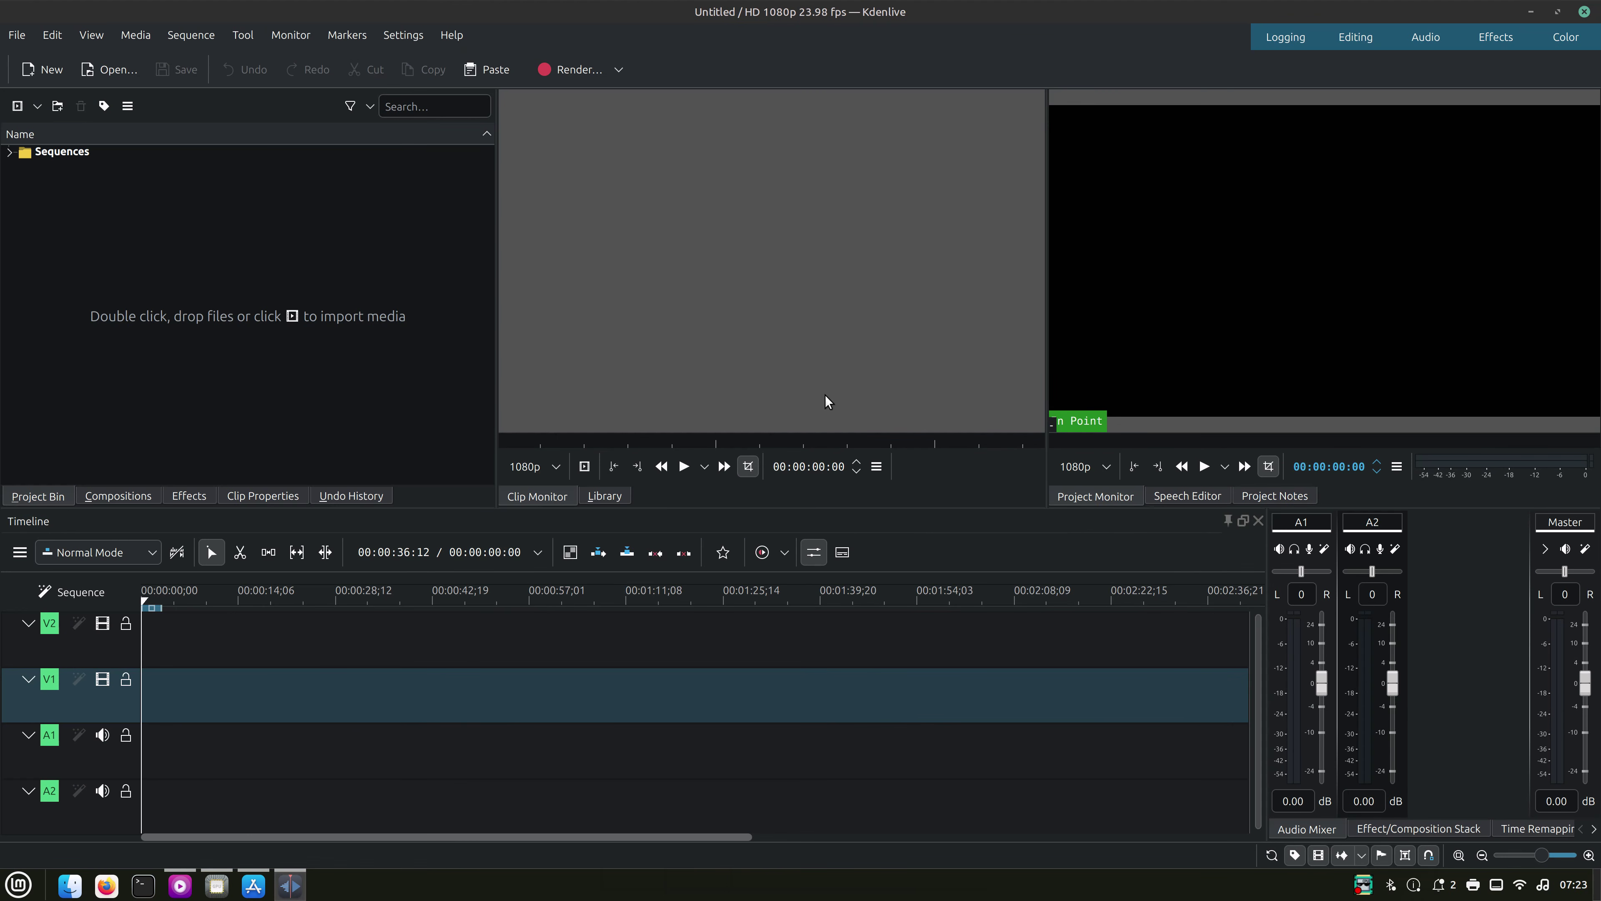
# - View the About Kdenlive information and close it
pyautogui.click(468, 35)
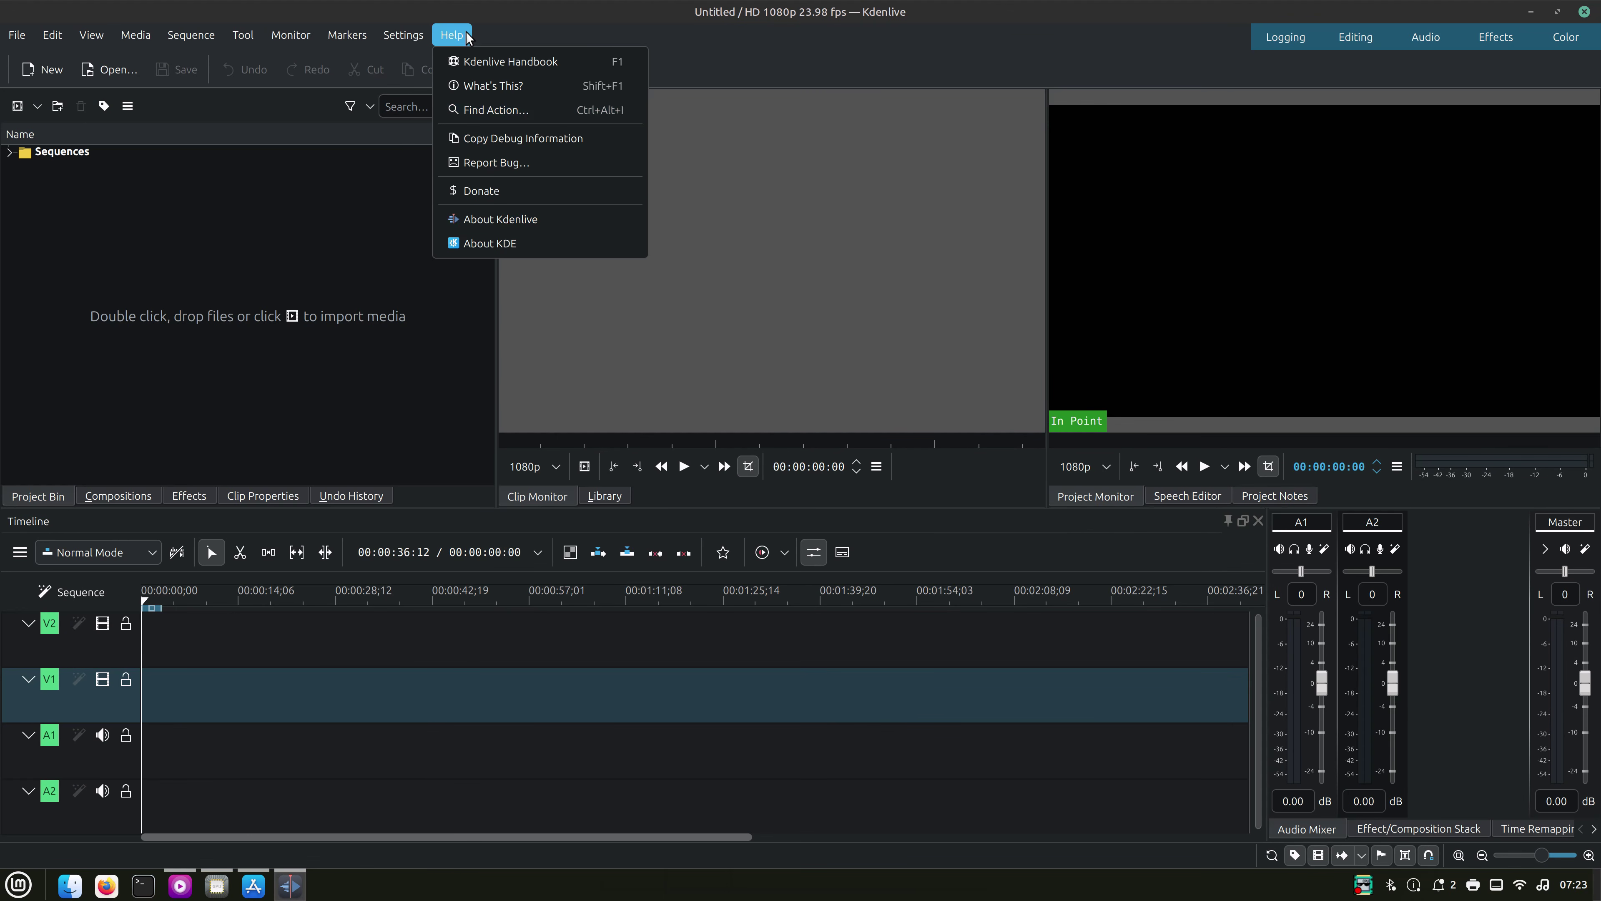
pyautogui.click(492, 217)
pyautogui.click(1016, 165)
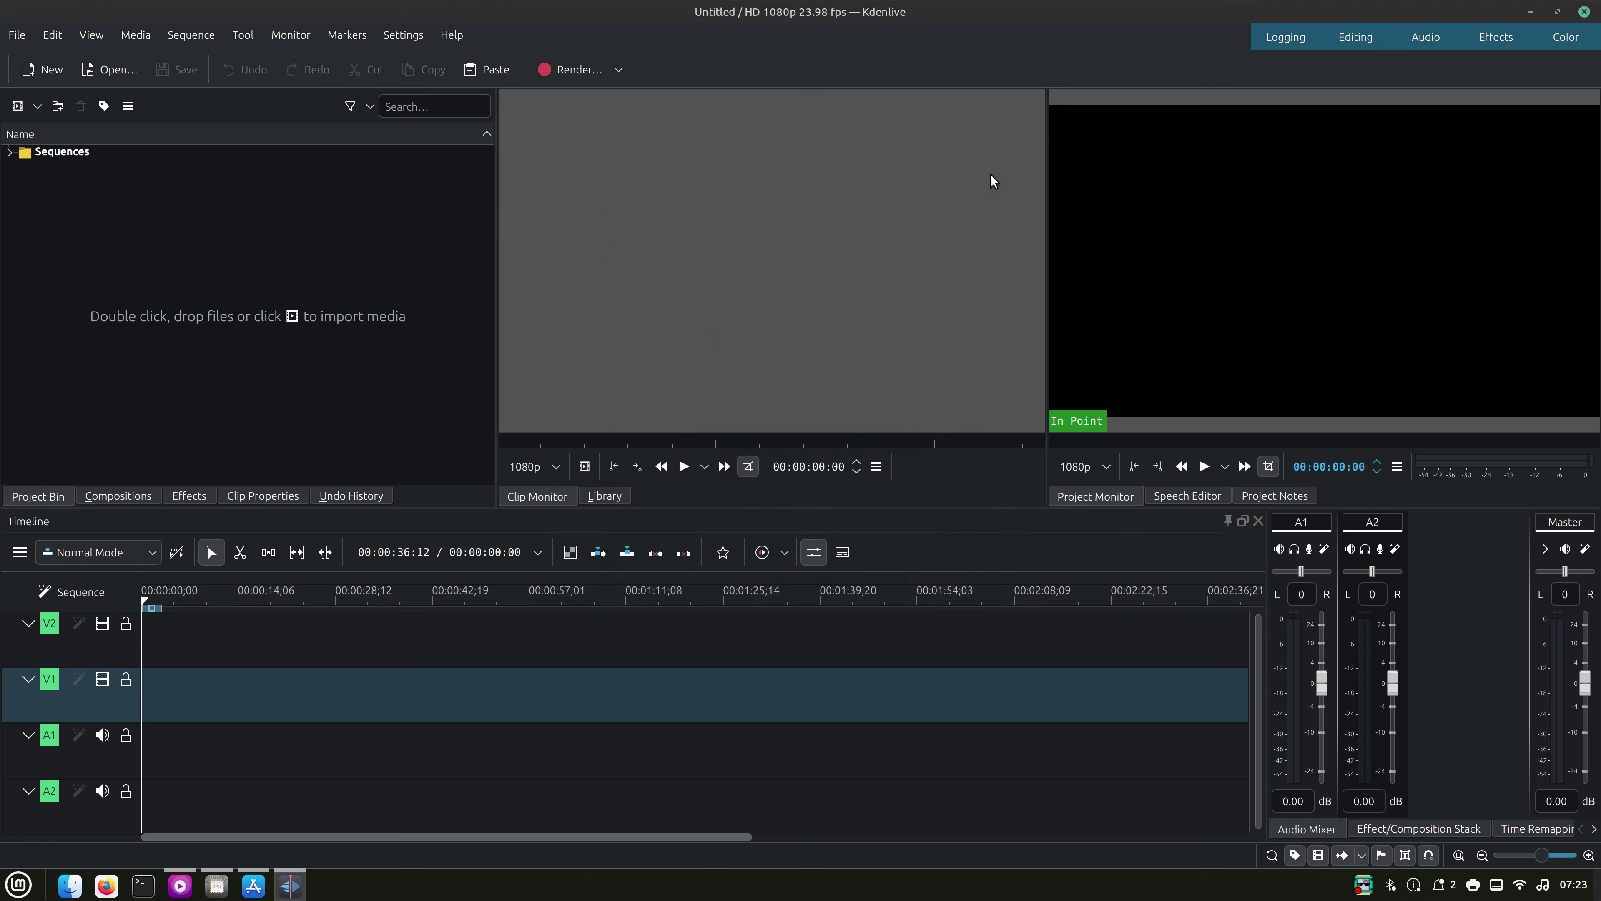
pyautogui.click(52, 35)
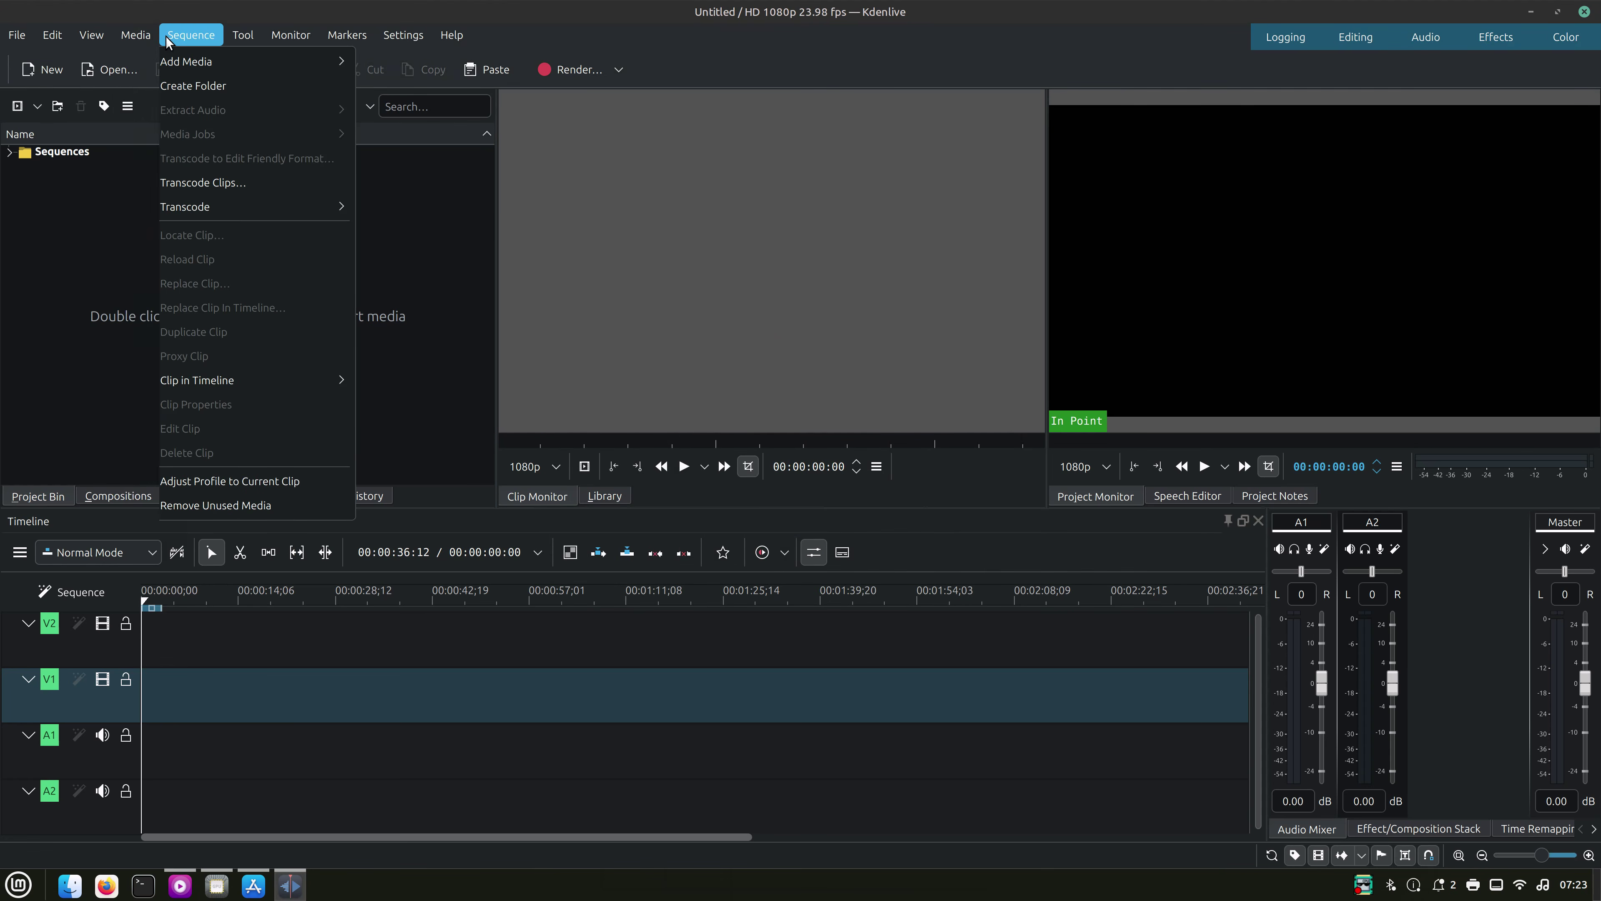
pyautogui.moveTo(239, 37)
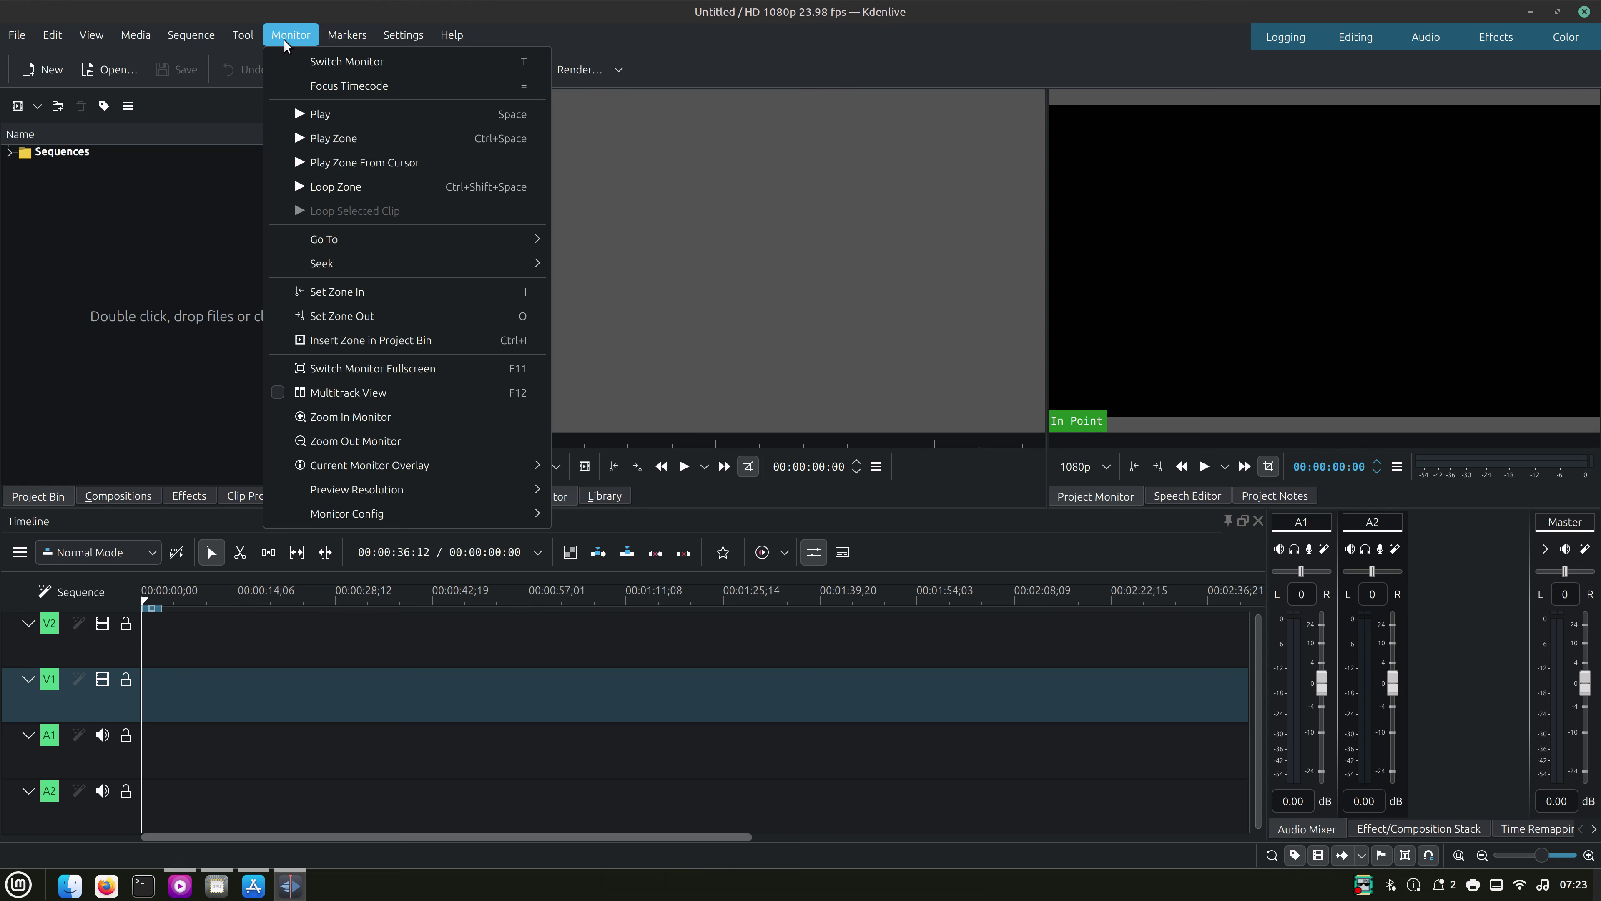
pyautogui.press('Right')
pyautogui.click(162, 500)
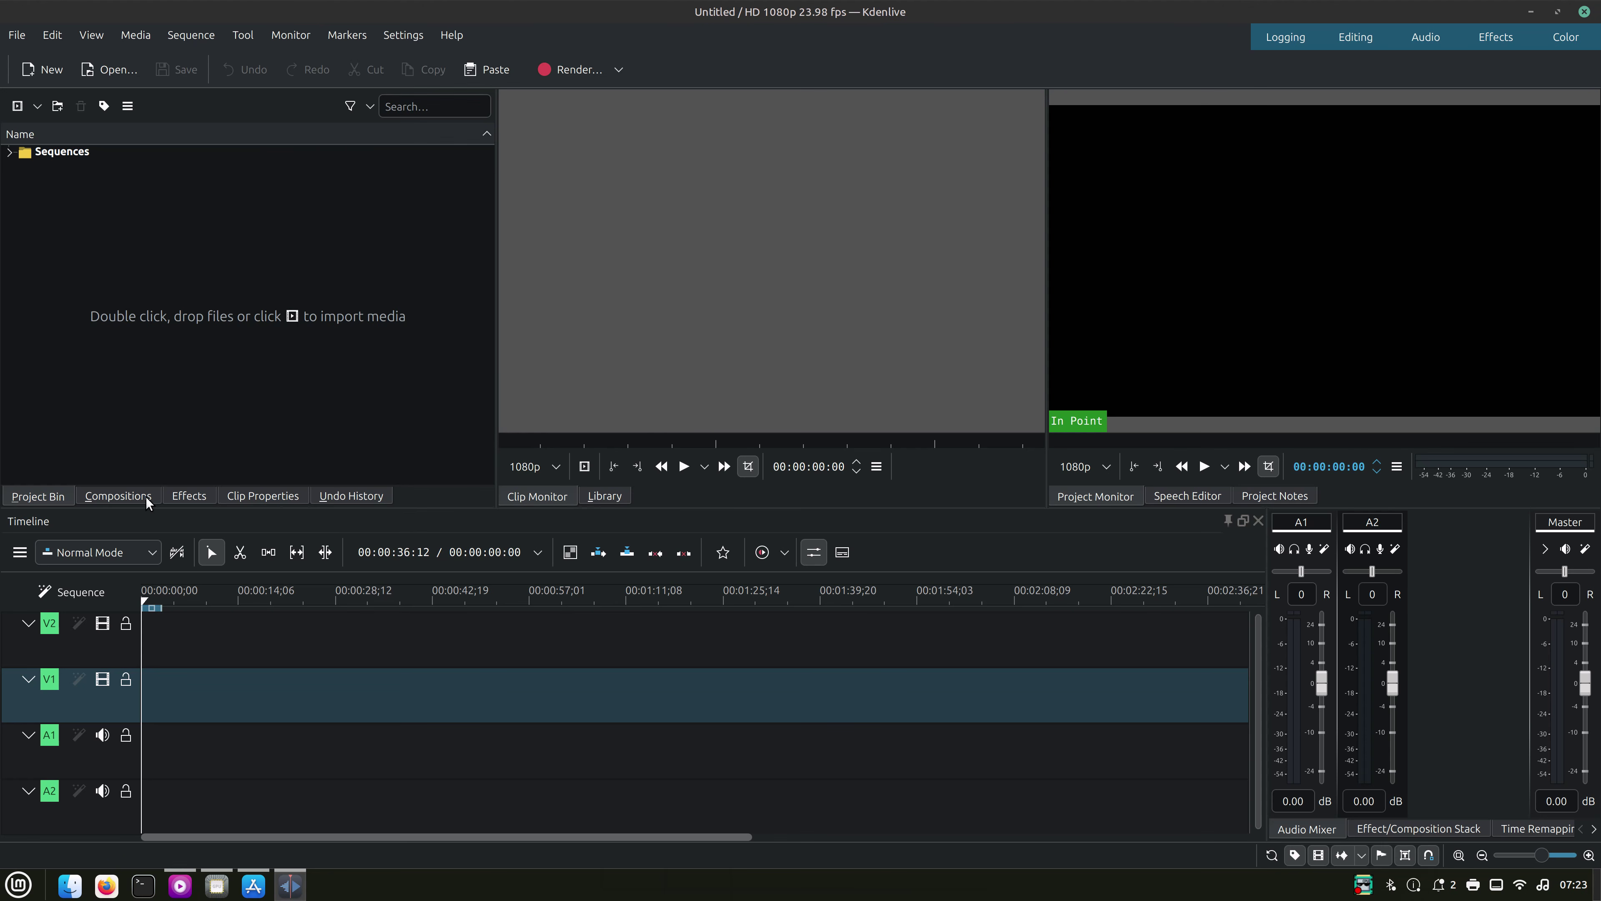
# - Examine the compositions, effects, clip properties and undo history, going through the compositions list and selecting Transform
pyautogui.click(145, 497)
pyautogui.click(186, 493)
pyautogui.click(239, 493)
pyautogui.click(322, 494)
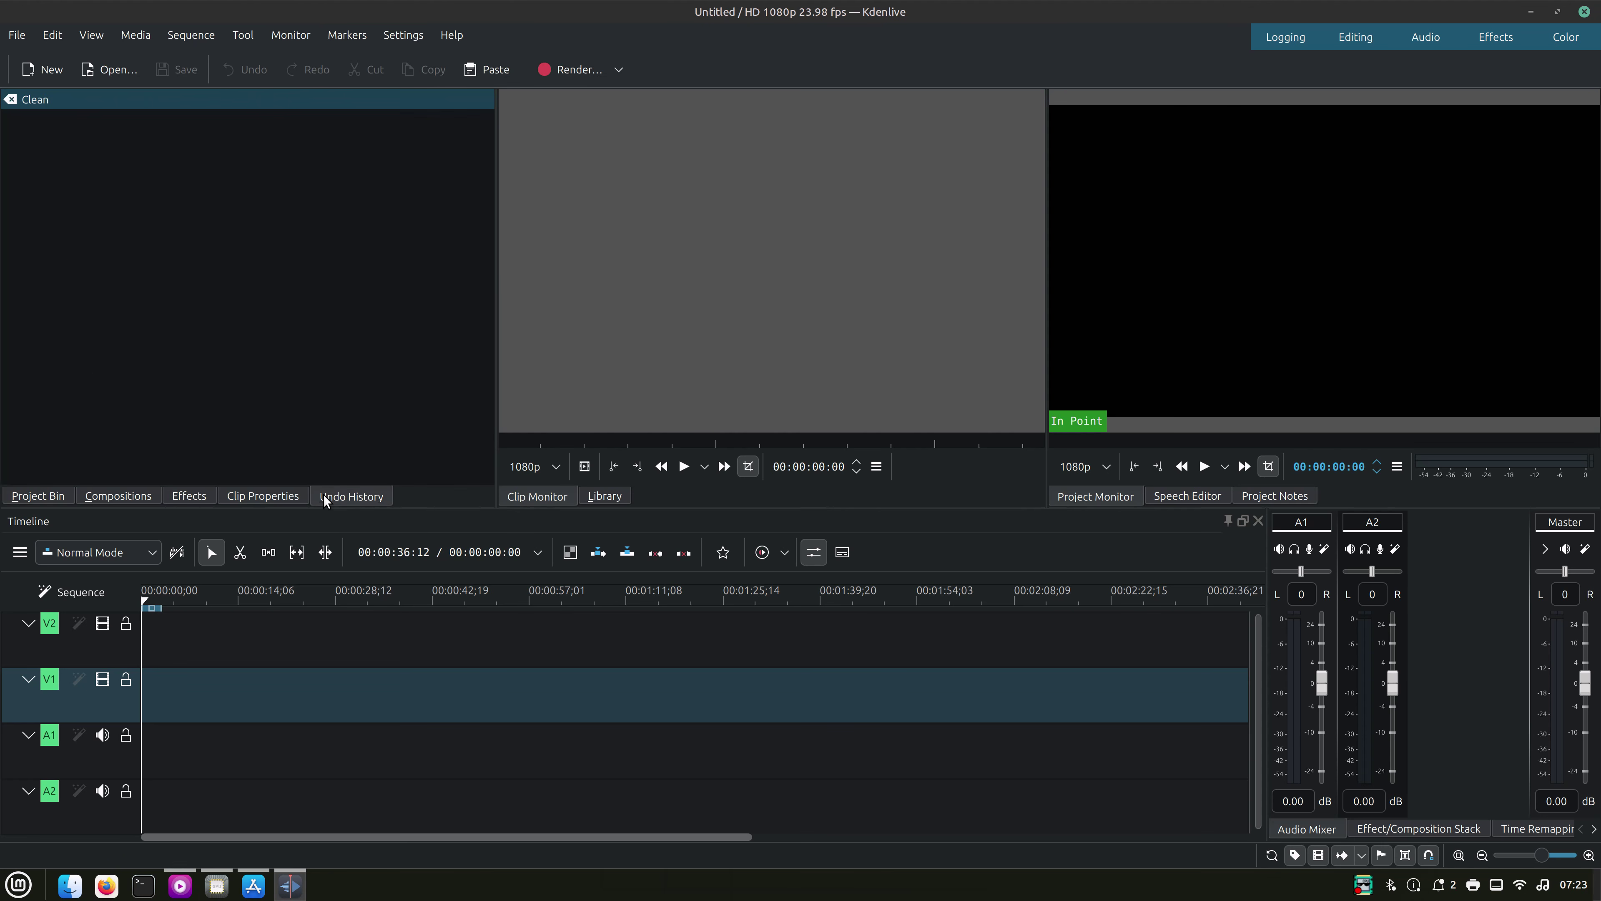
pyautogui.click(207, 493)
pyautogui.click(145, 498)
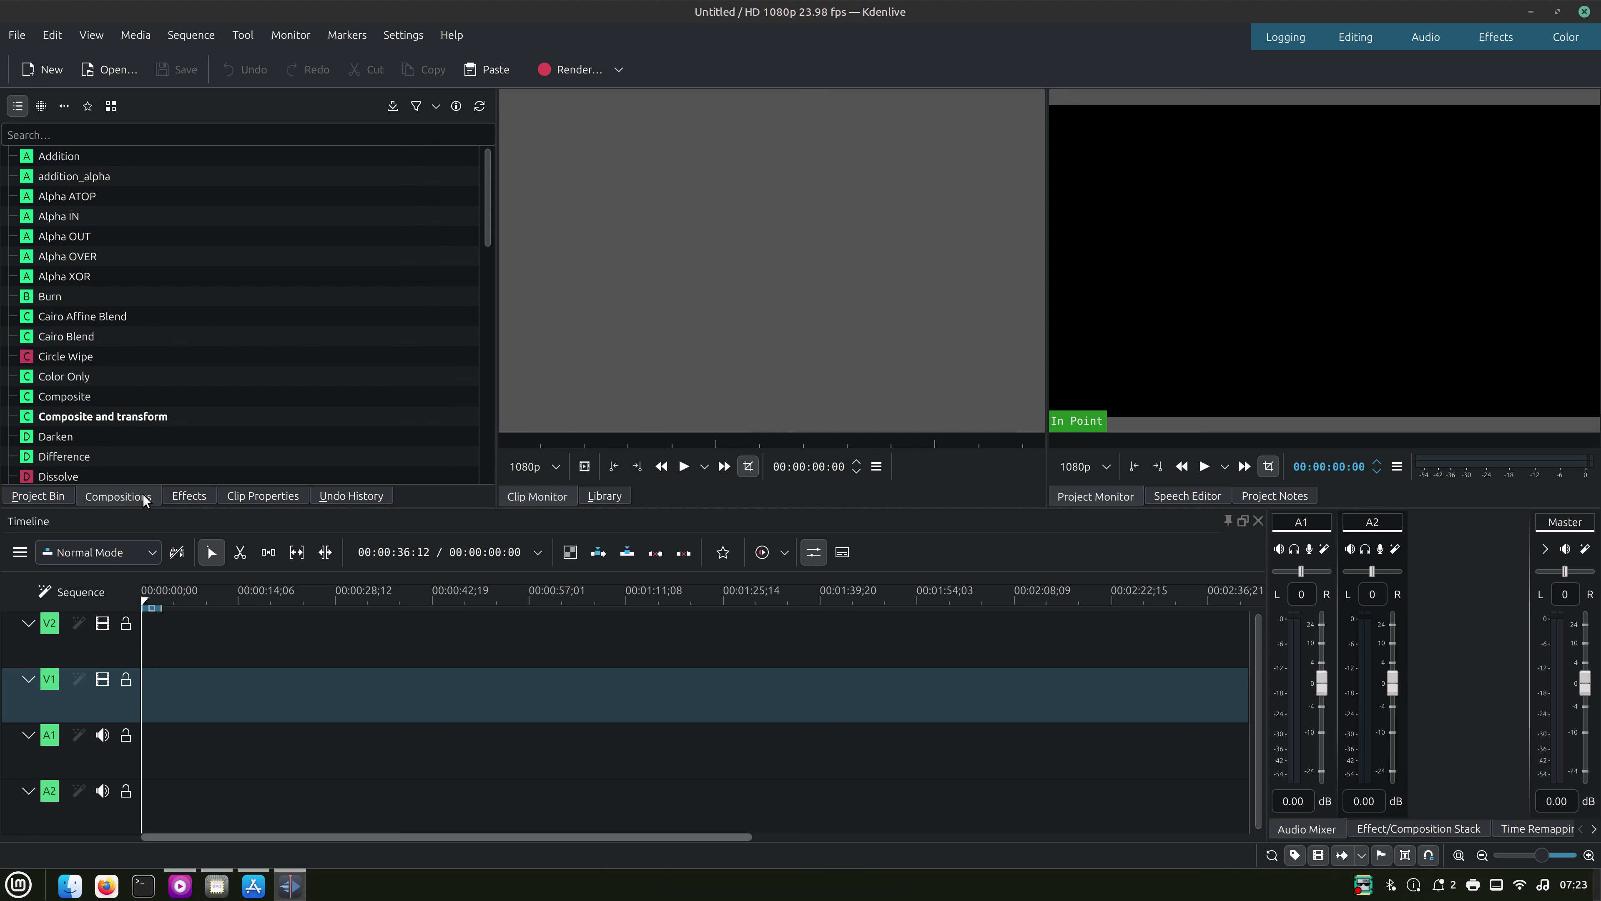
pyautogui.scroll(-15, 217, 391)
pyautogui.click(162, 279)
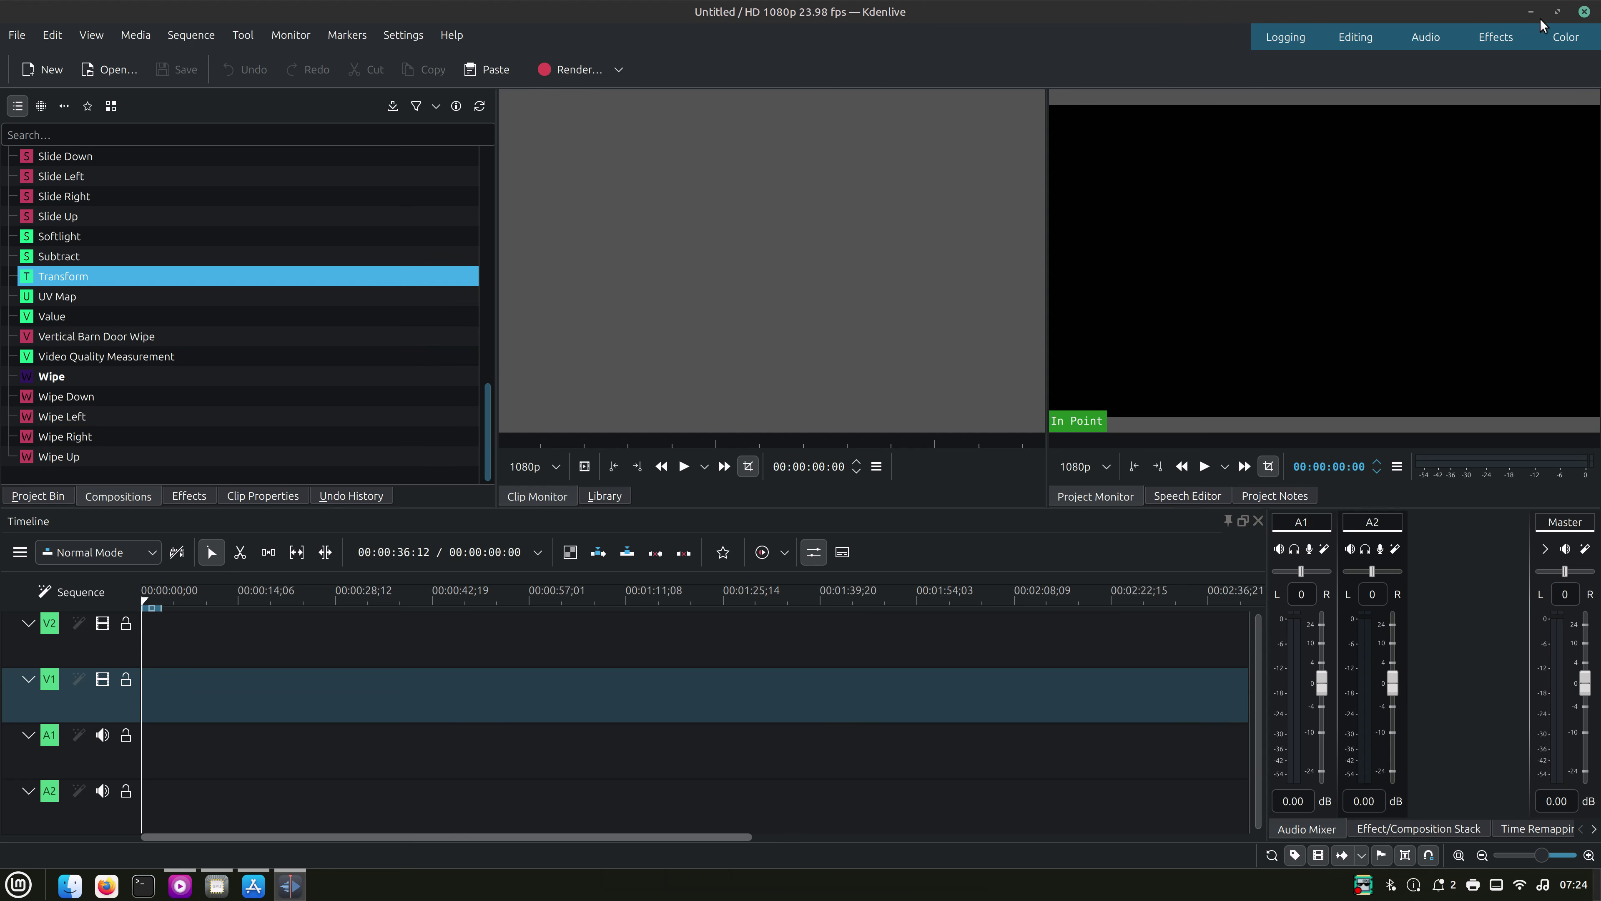
# - Switch to Software Manager, search for "kden" and view the details of Kdenlive's system package and Flathub versions
pyautogui.click(1531, 12)
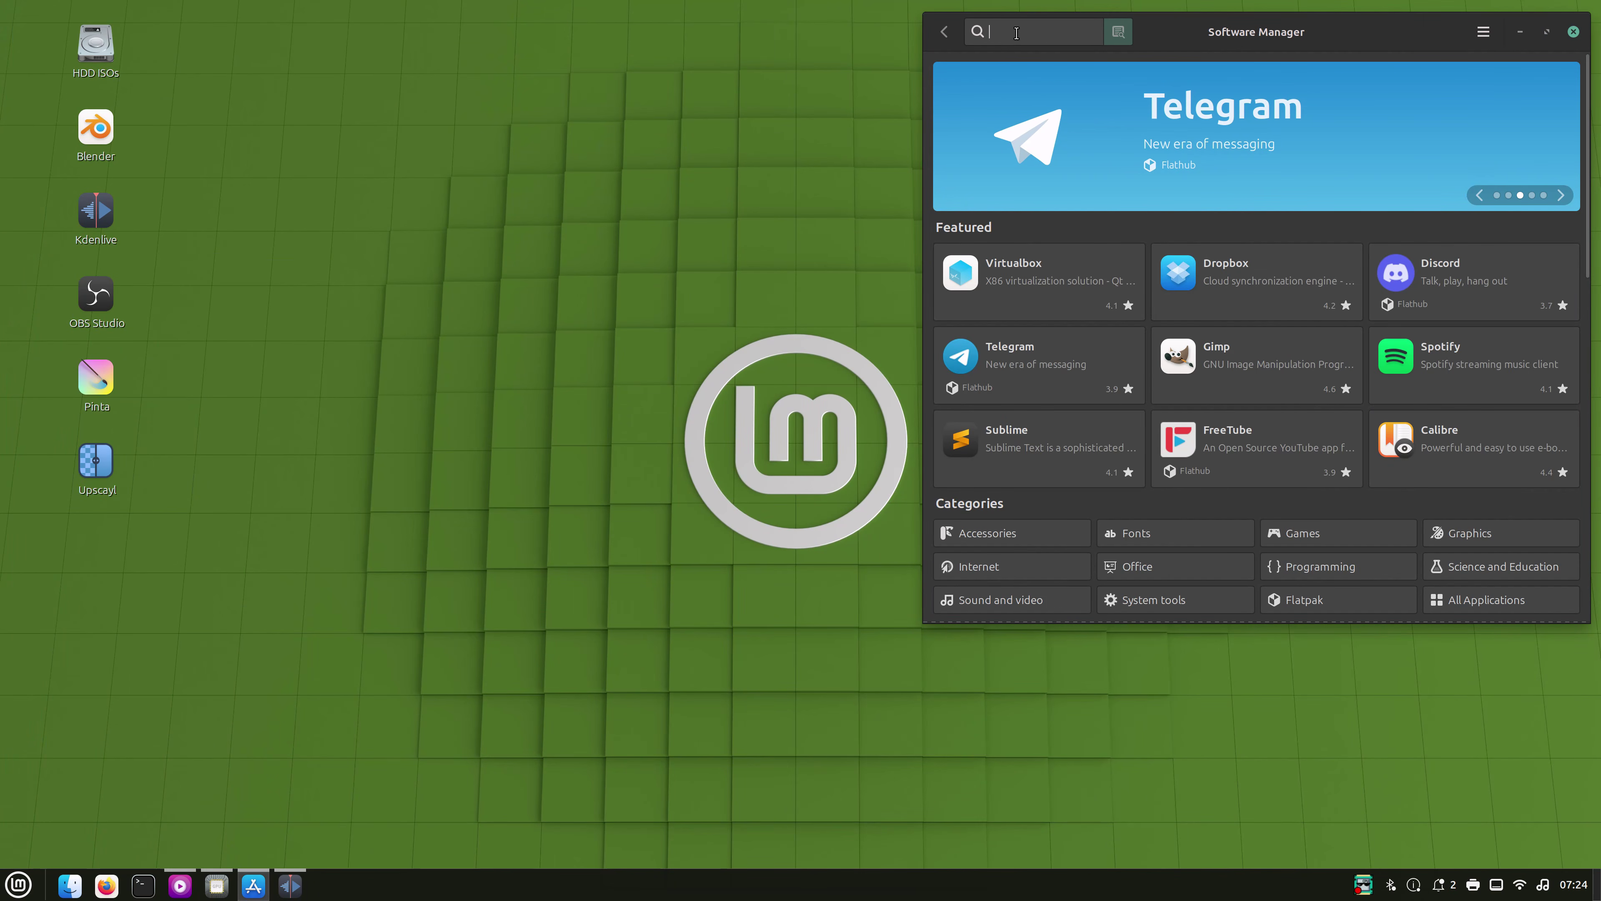
pyautogui.write('kden')
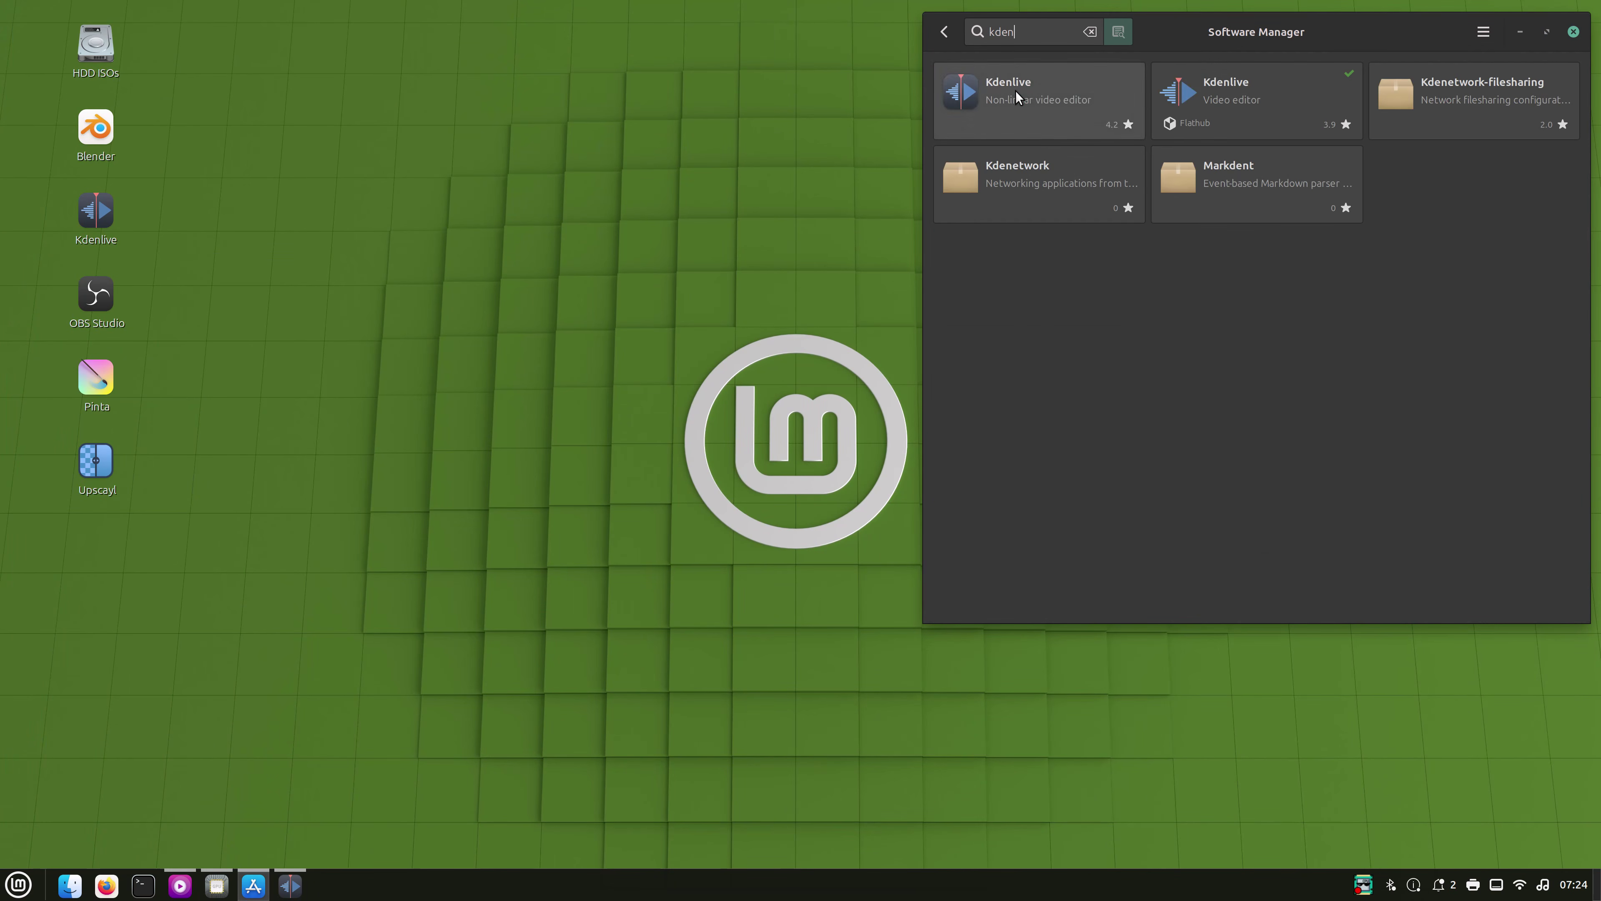
pyautogui.click(1085, 95)
pyautogui.click(943, 32)
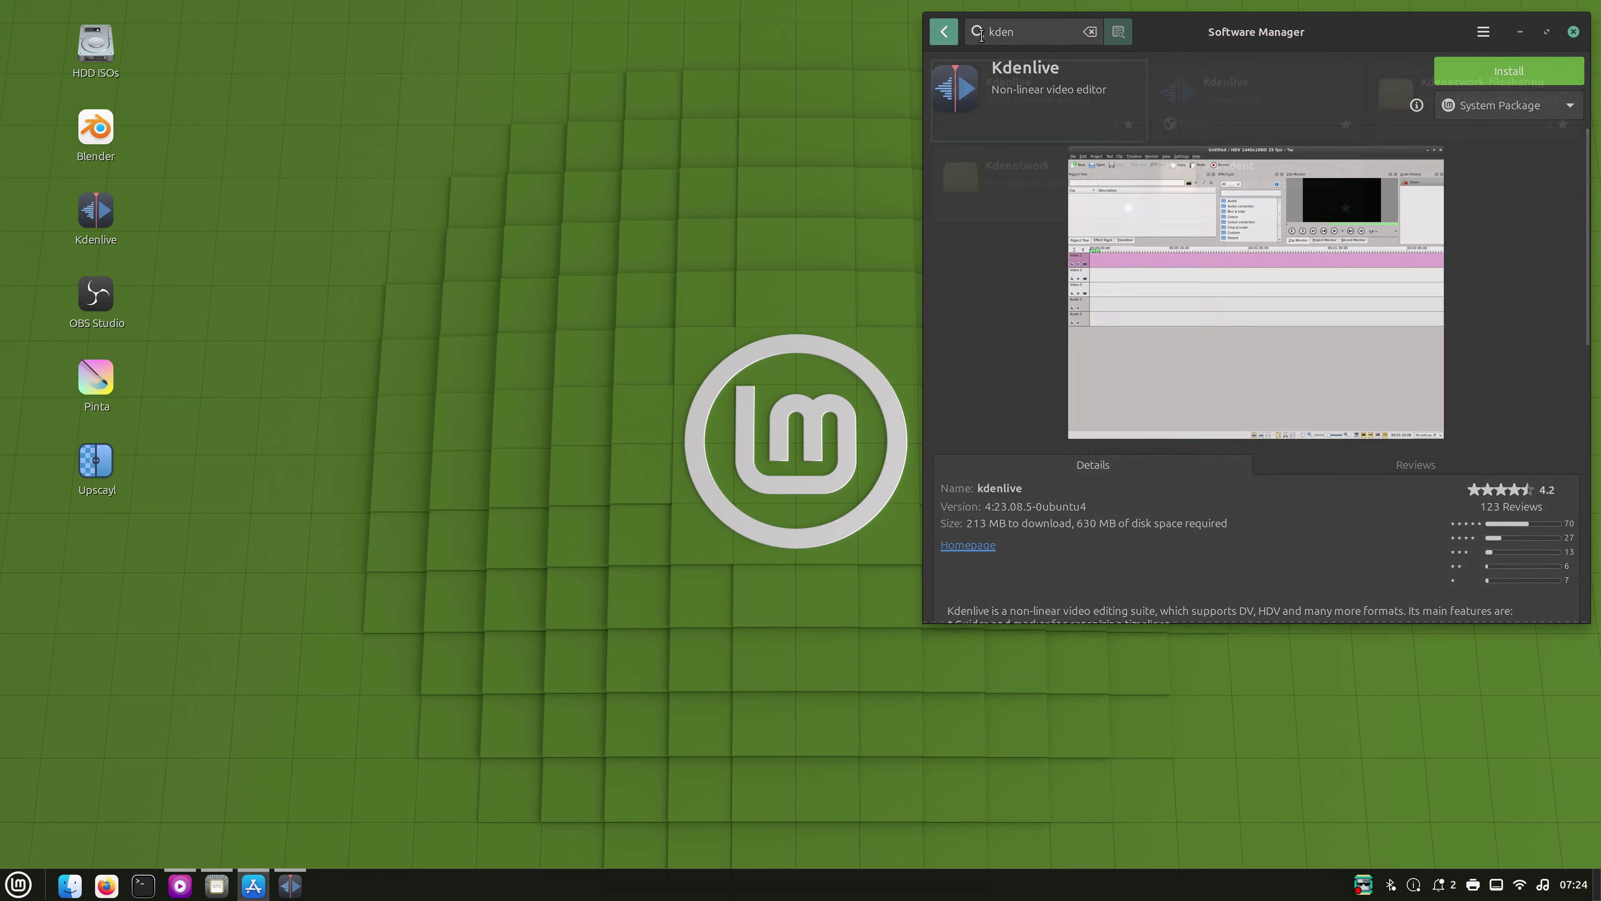
pyautogui.click(1205, 94)
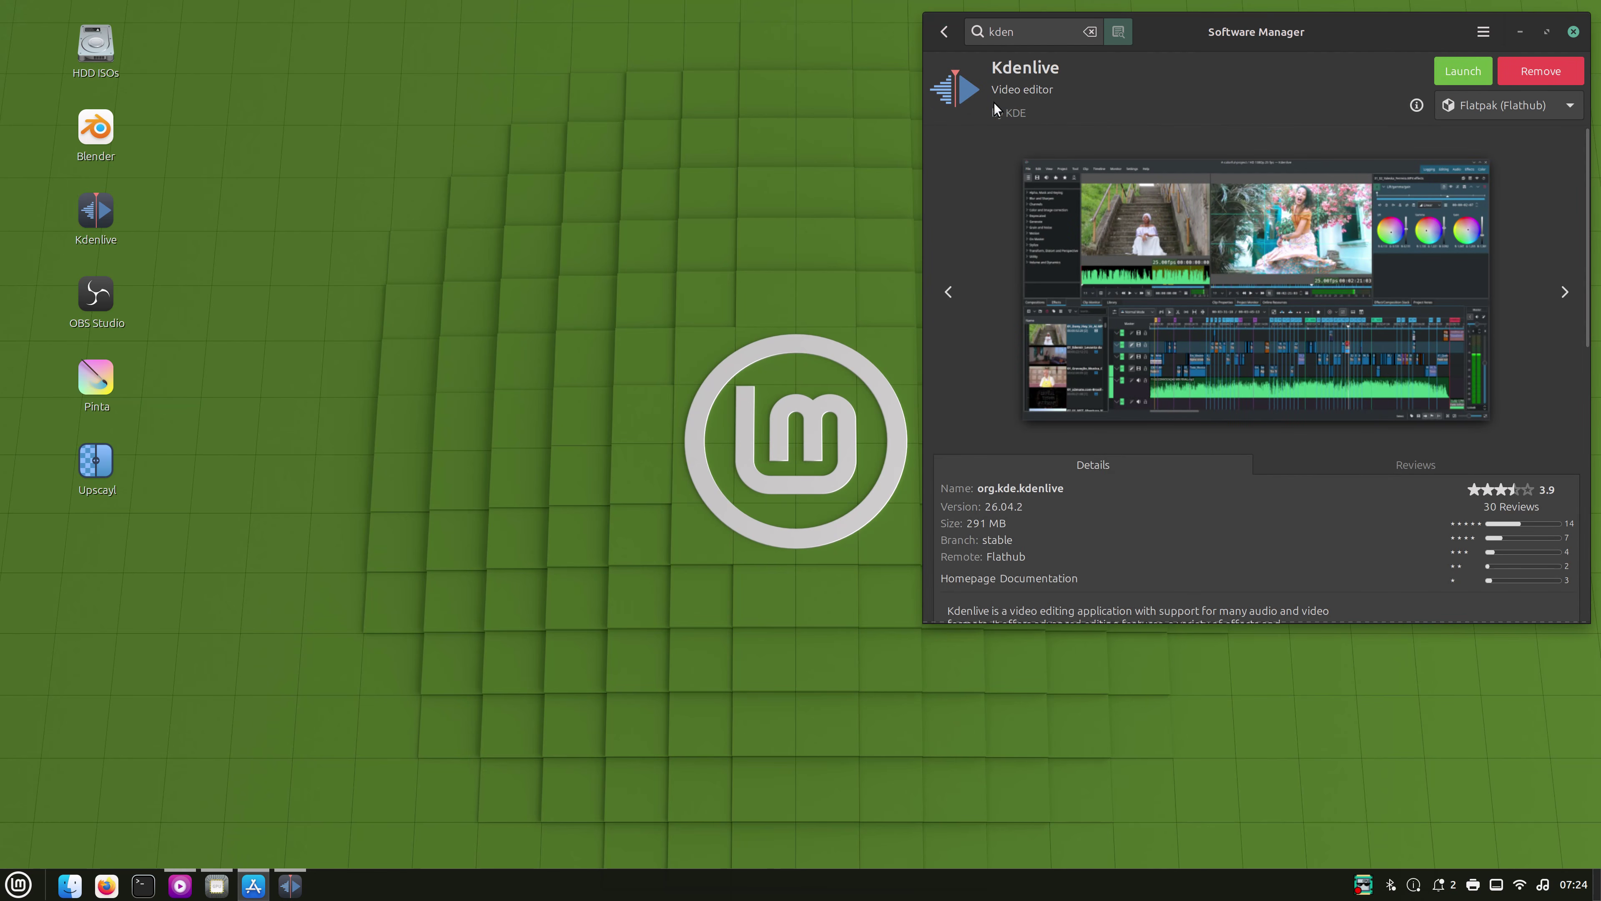
pyautogui.click(944, 32)
# - Return to Kdenlive, look through its project bin, compositions, effects, clip properties and undo history, and close it
pyautogui.click(290, 885)
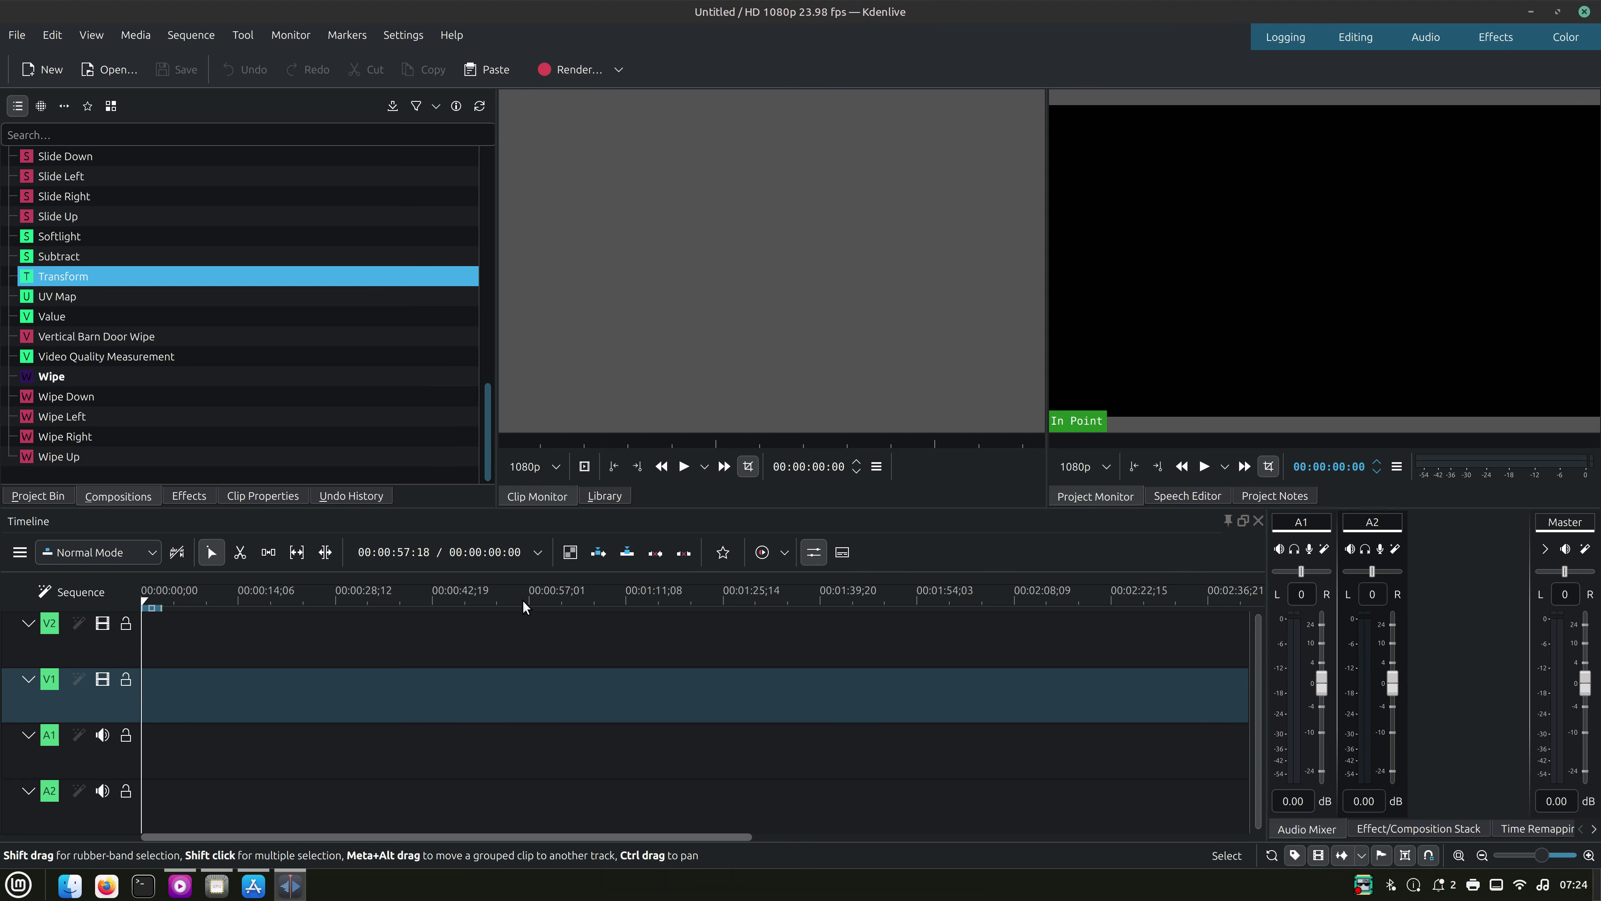
pyautogui.click(42, 501)
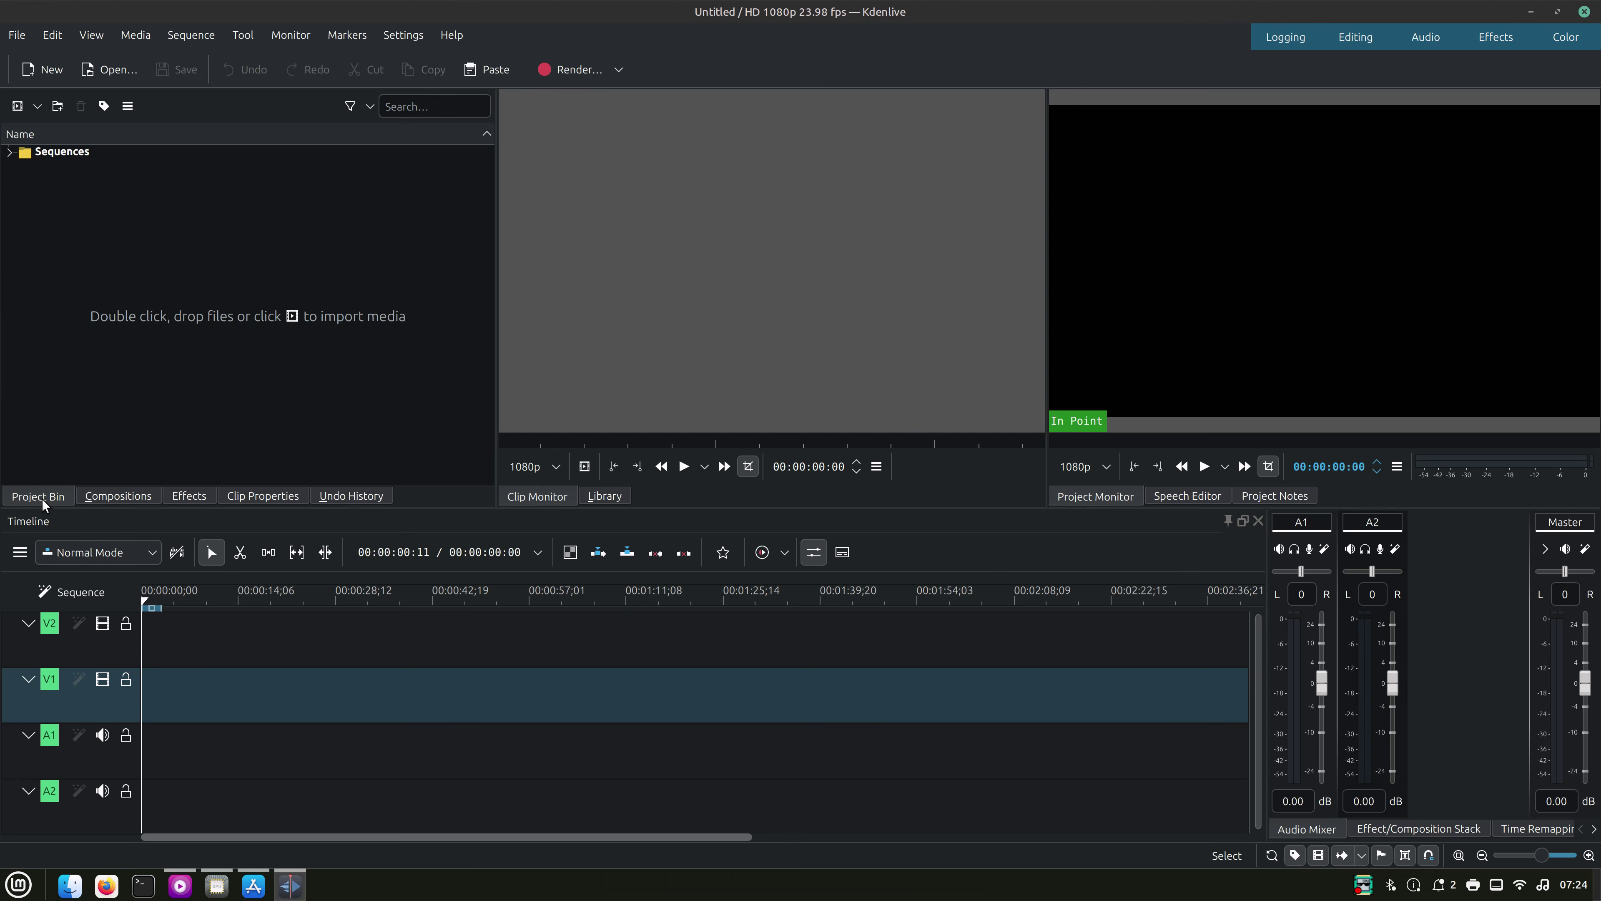
pyautogui.click(120, 496)
pyautogui.click(183, 495)
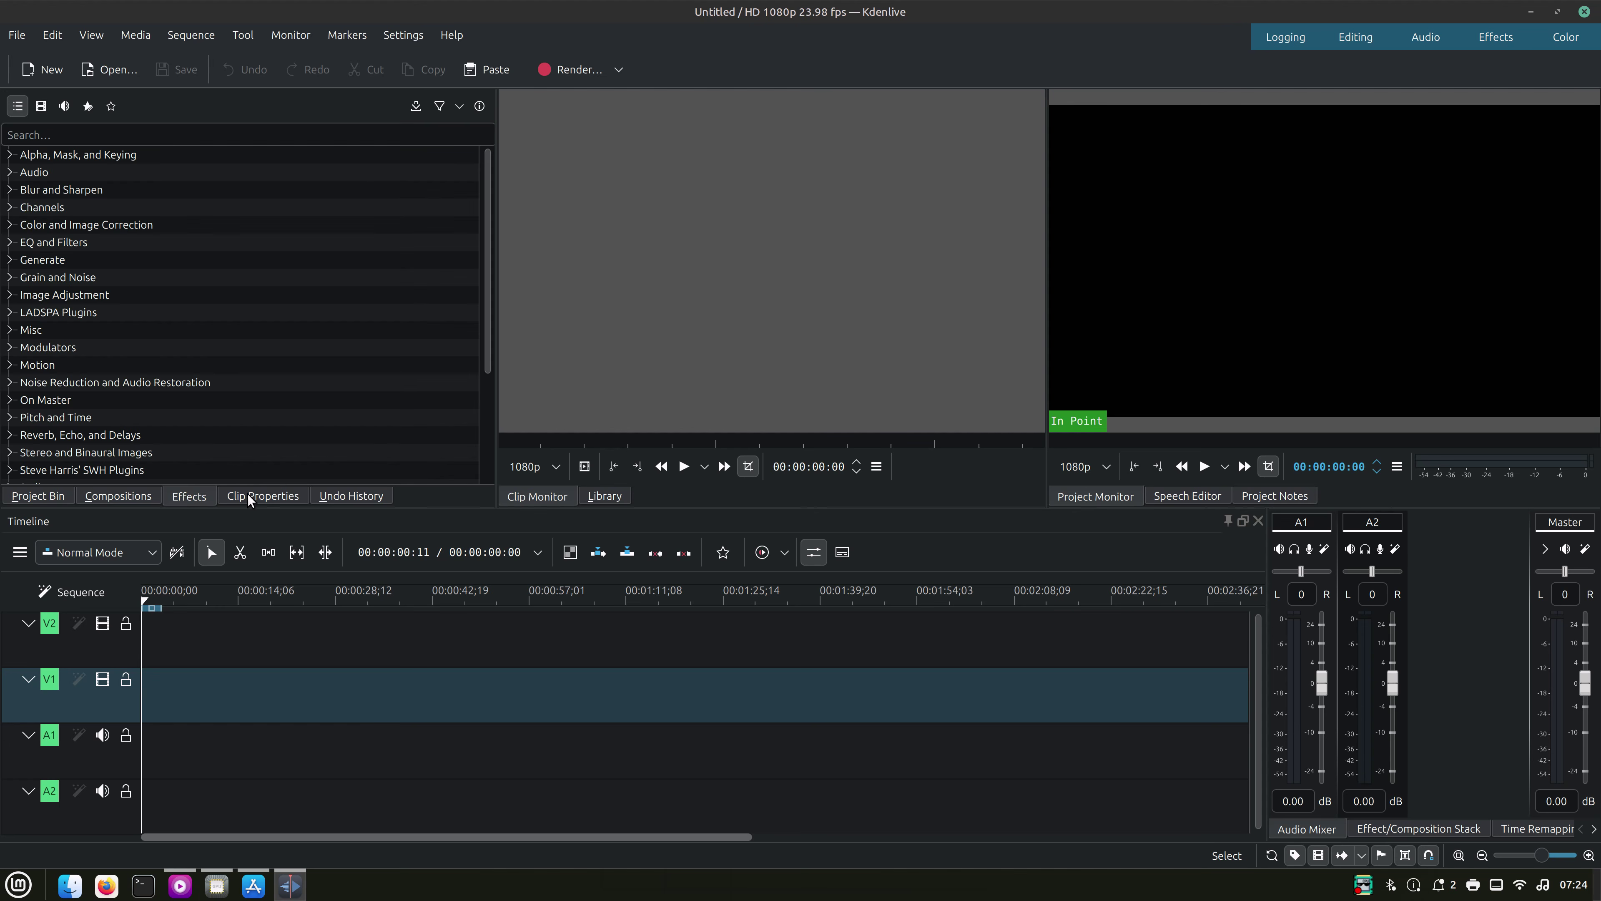
pyautogui.click(264, 495)
pyautogui.click(351, 495)
pyautogui.click(258, 495)
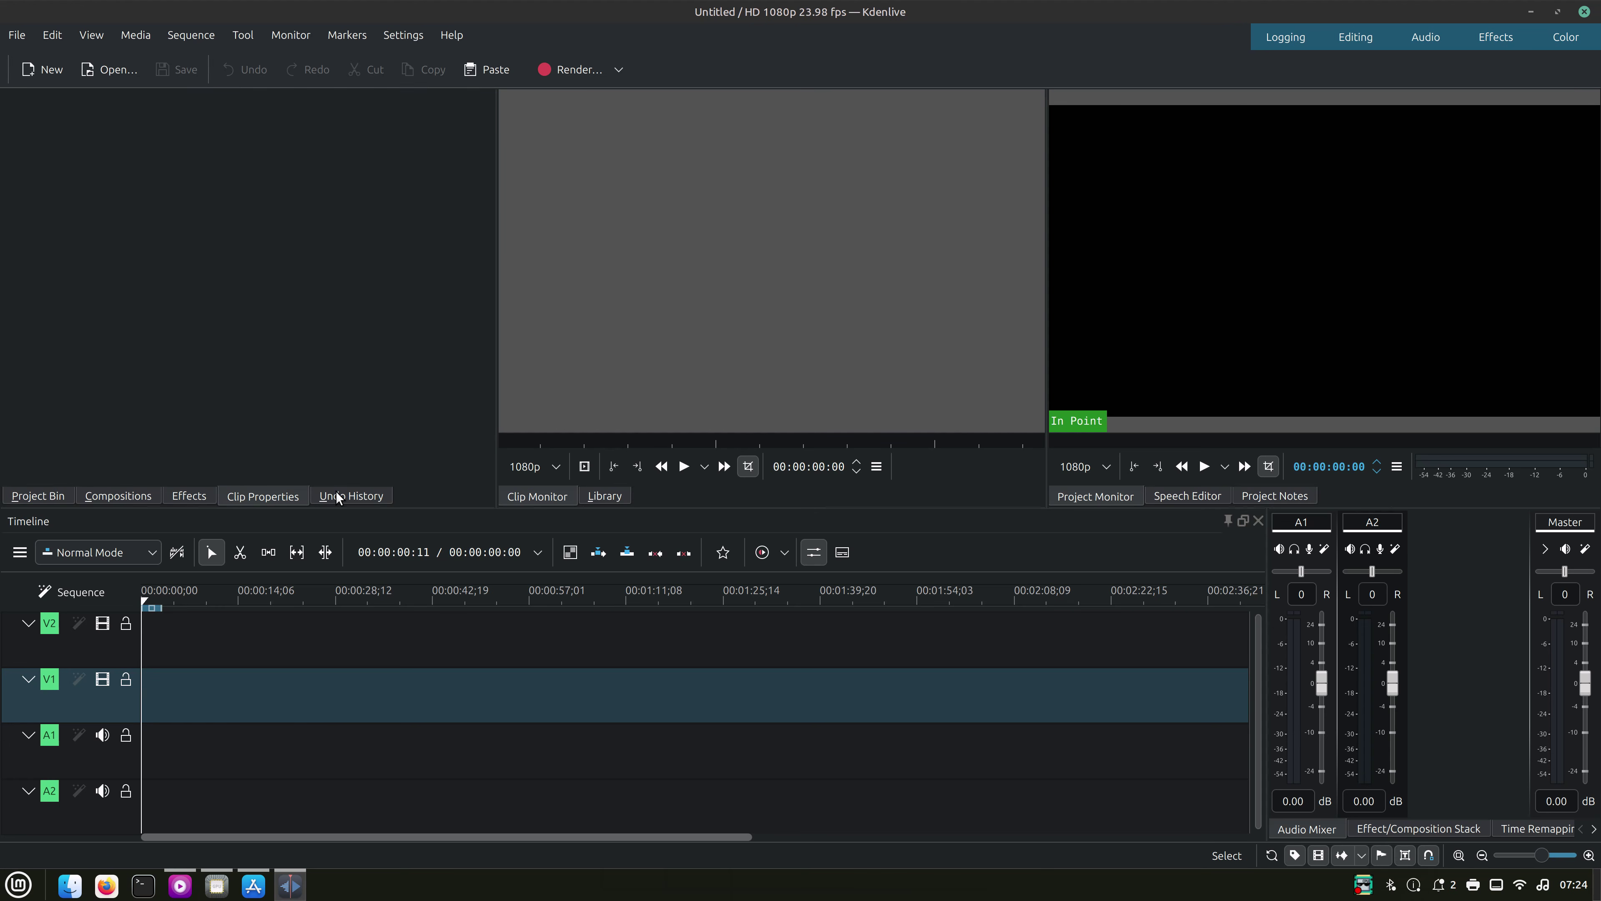
pyautogui.click(1584, 13)
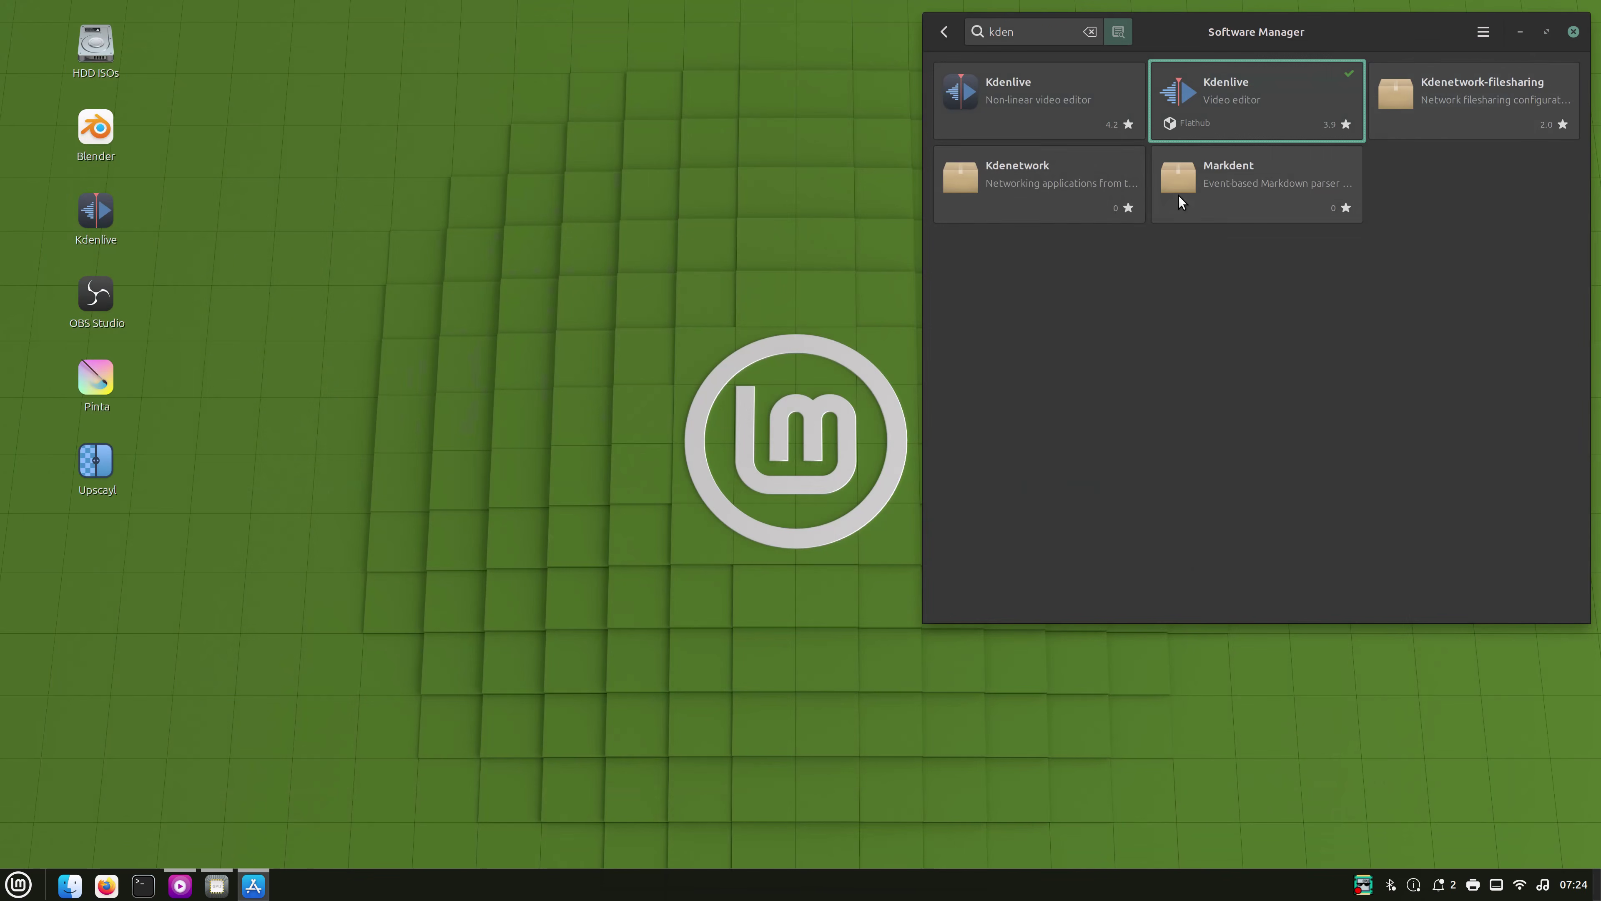
# - Clear the Software Manager search, then open OBS Studio and view its About information
pyautogui.click(1090, 32)
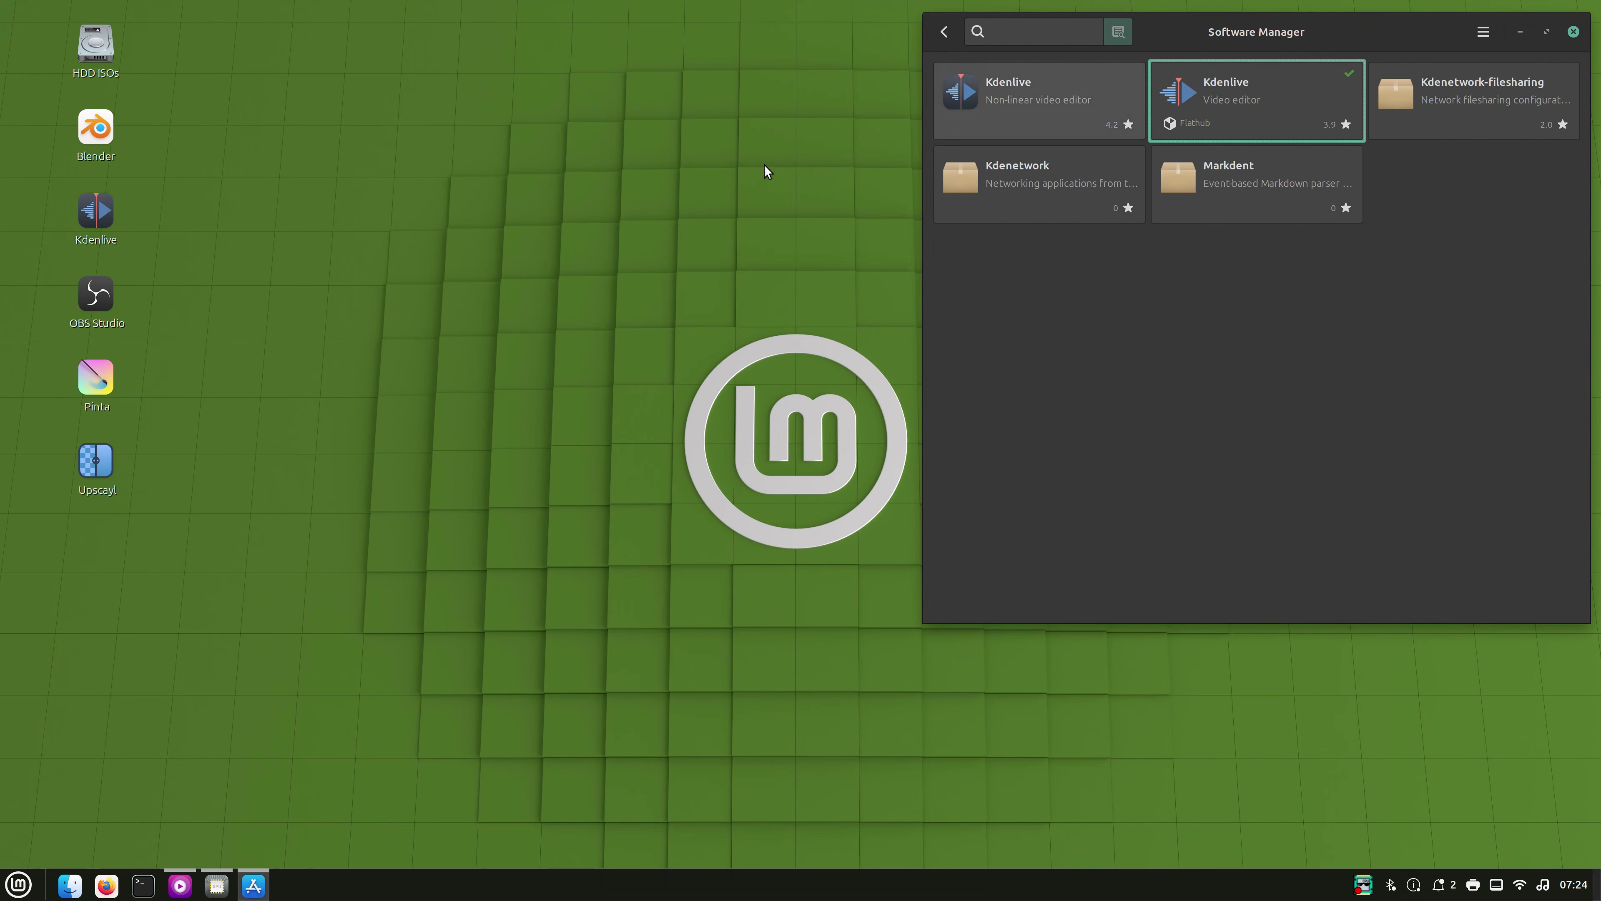
pyautogui.doubleClick(101, 293)
pyautogui.click(363, 332)
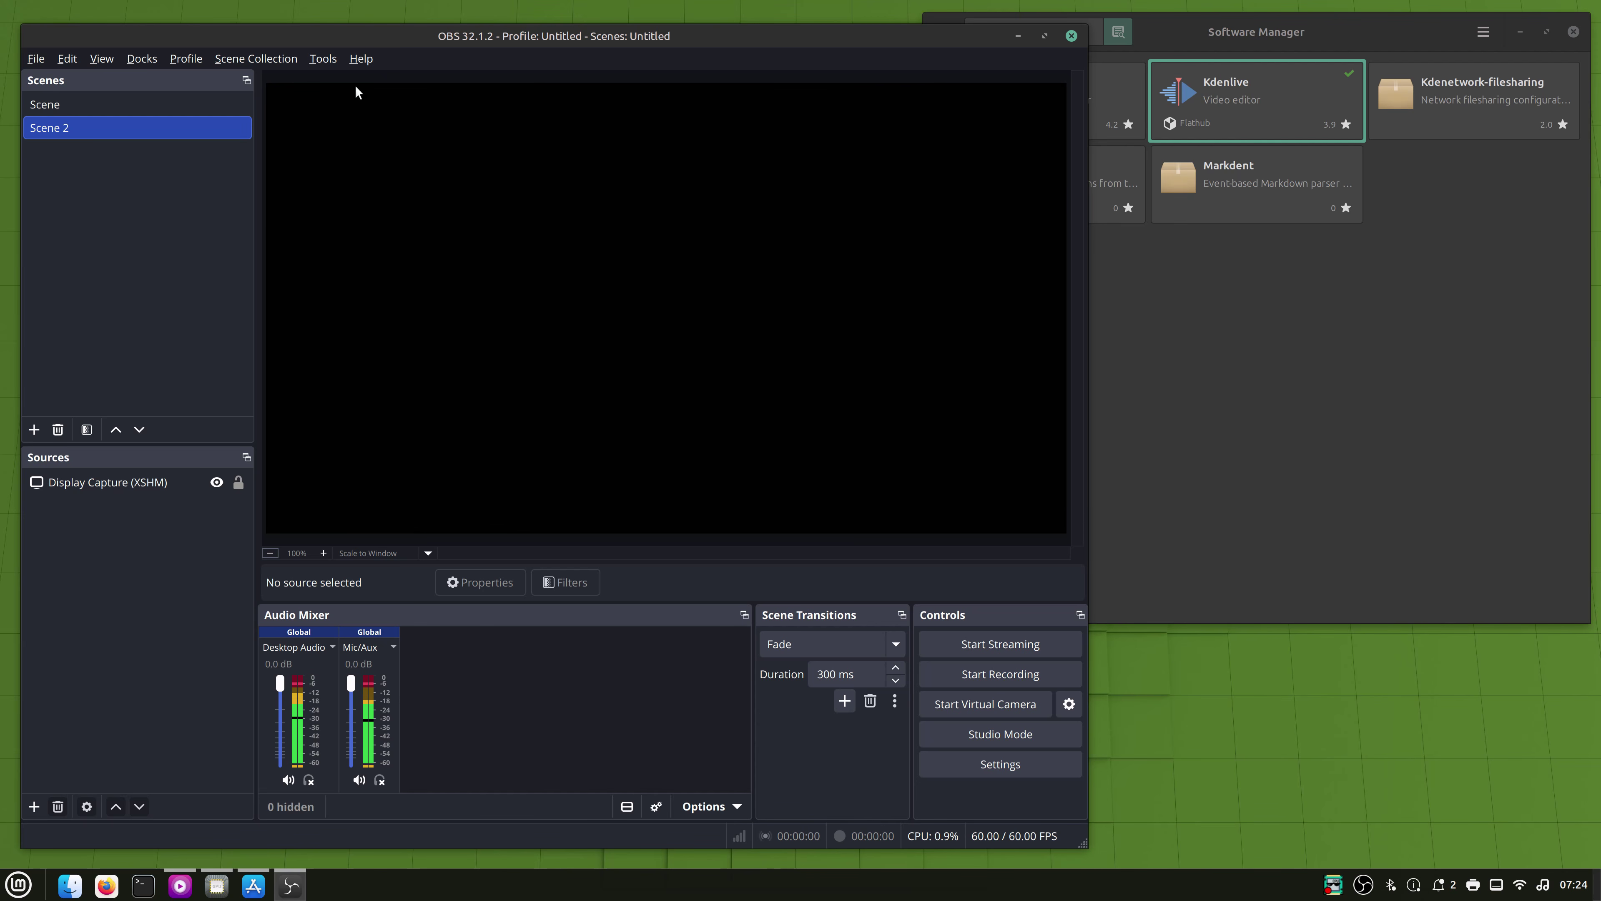
pyautogui.click(361, 58)
pyautogui.click(381, 267)
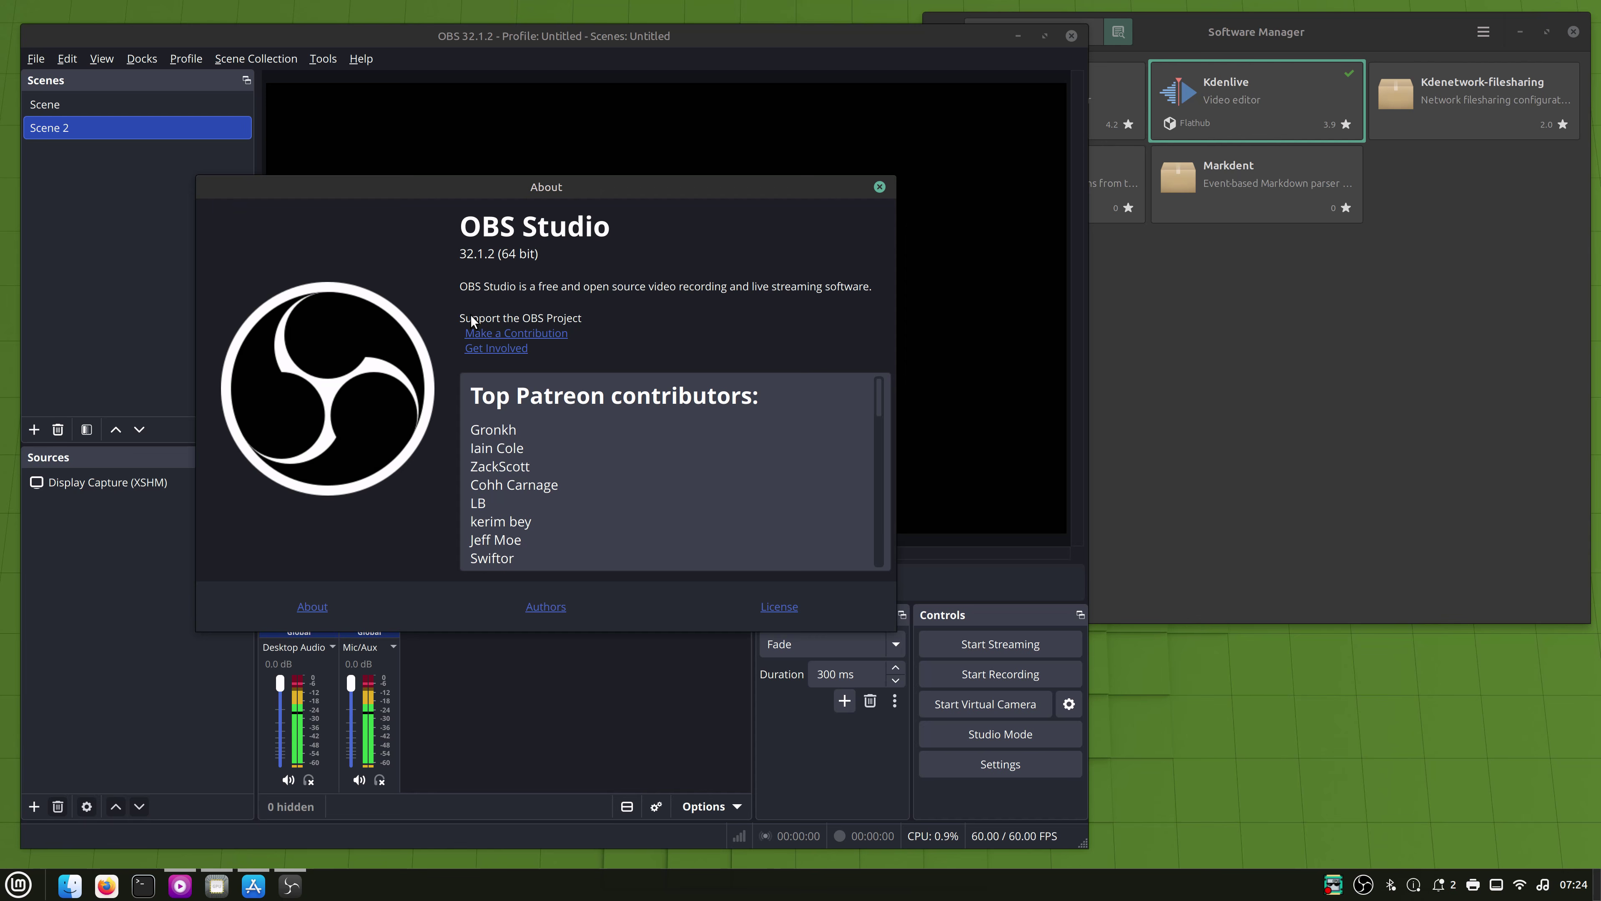
pyautogui.click(883, 187)
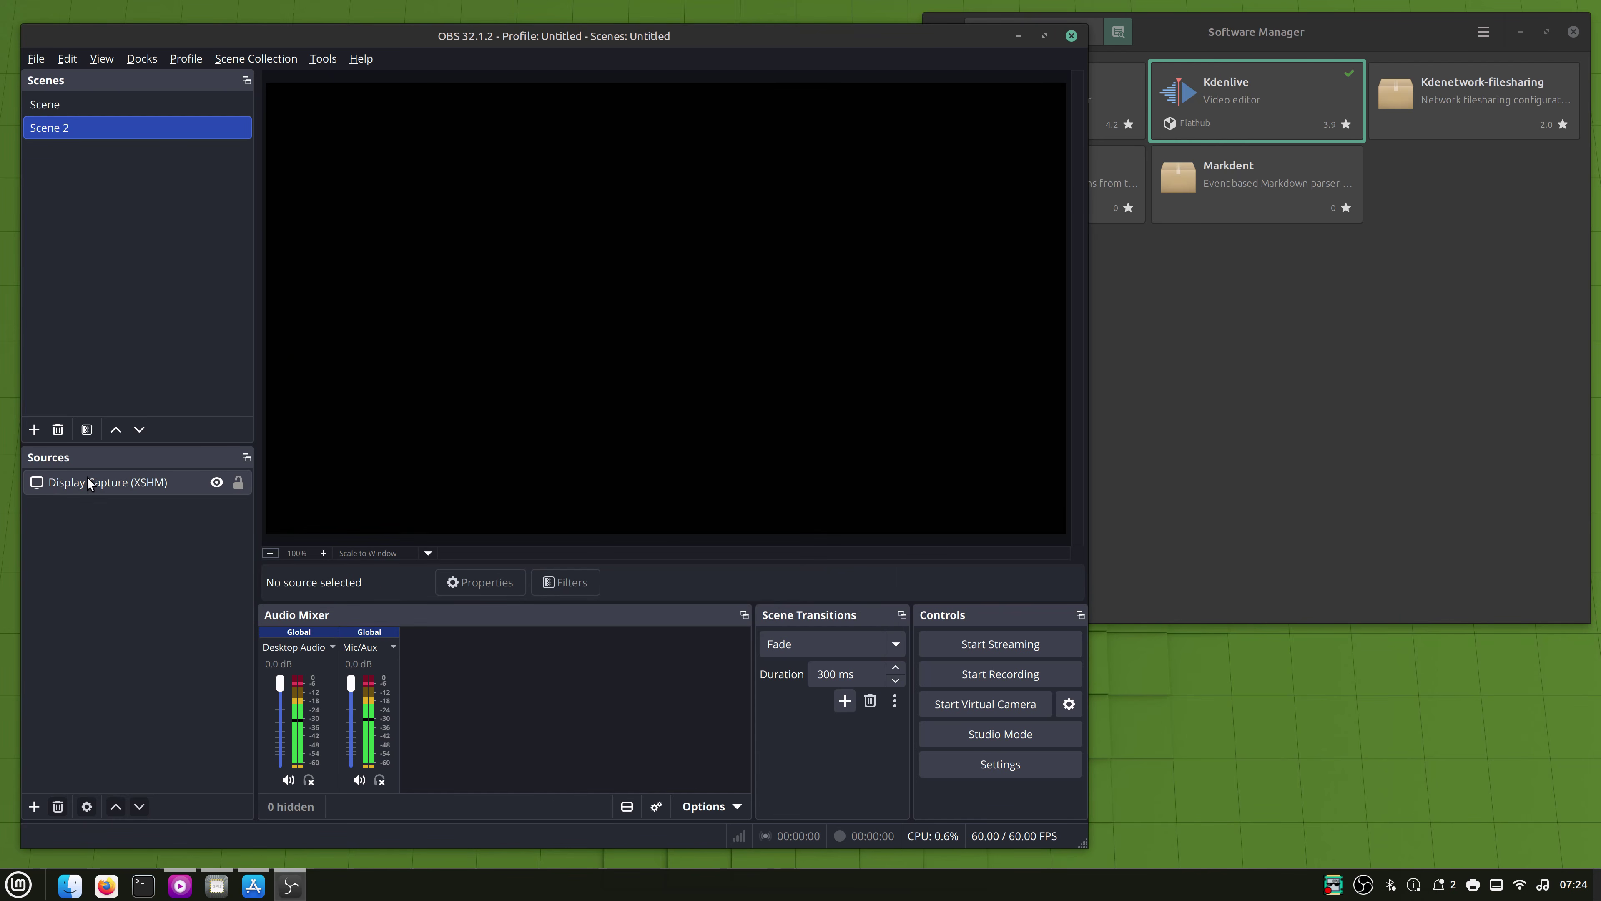
# - Select the Display Capture (XSHM) source and view the source types that can be added to Scene 2
pyautogui.click(100, 487)
pyautogui.click(34, 806)
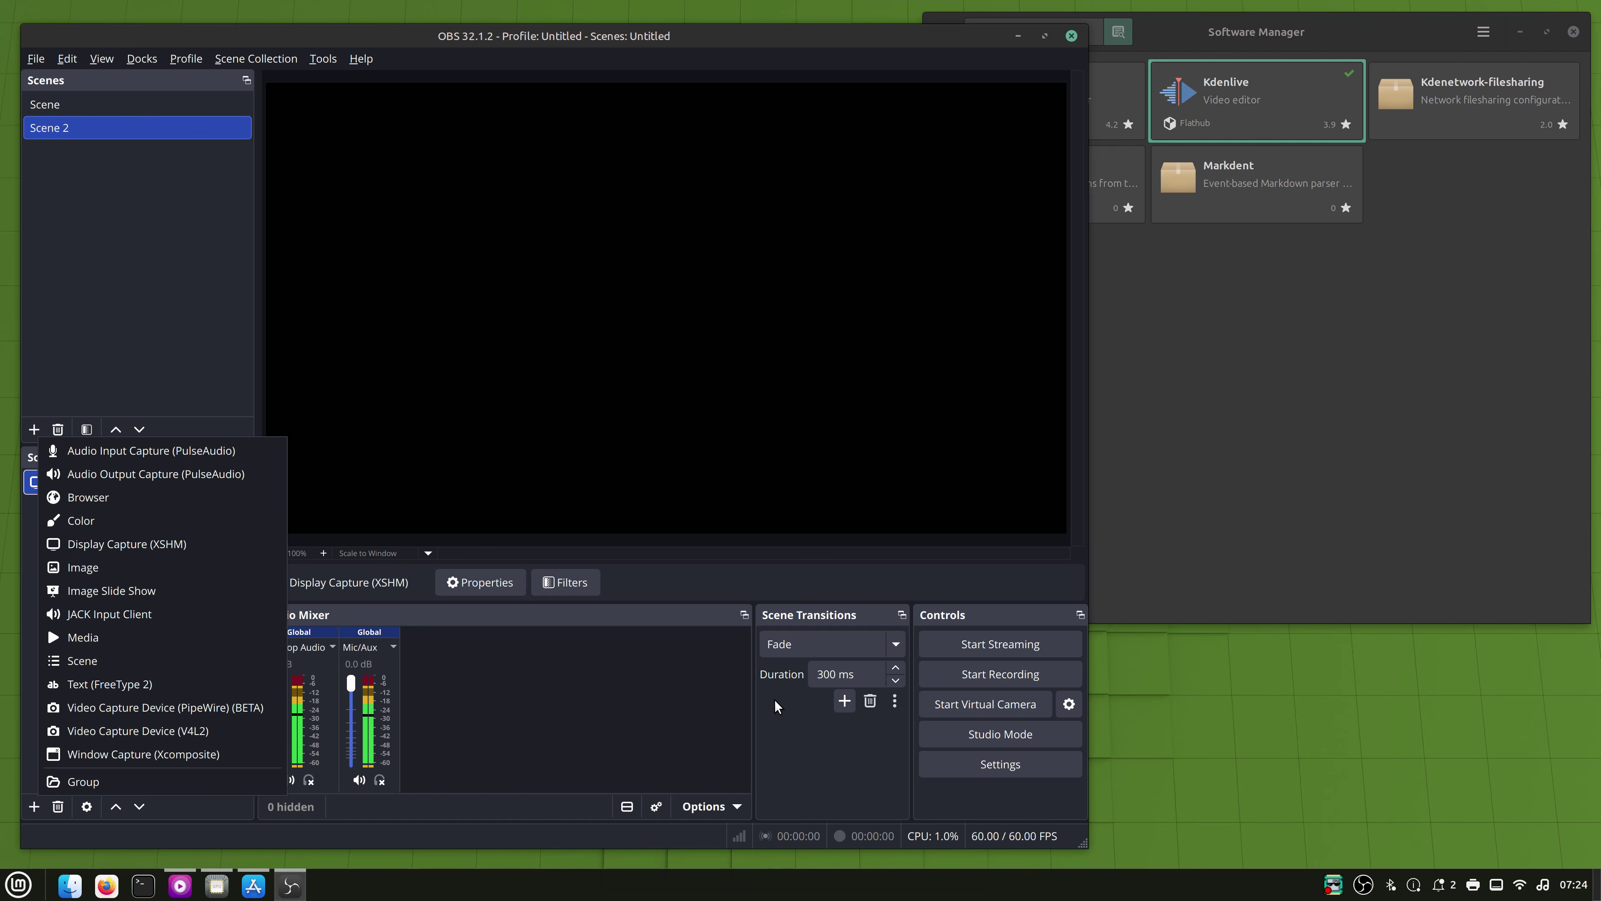
pyautogui.click(987, 768)
# - Open the OBS settings and look through the Appearance, Stream and Output options
pyautogui.click(987, 768)
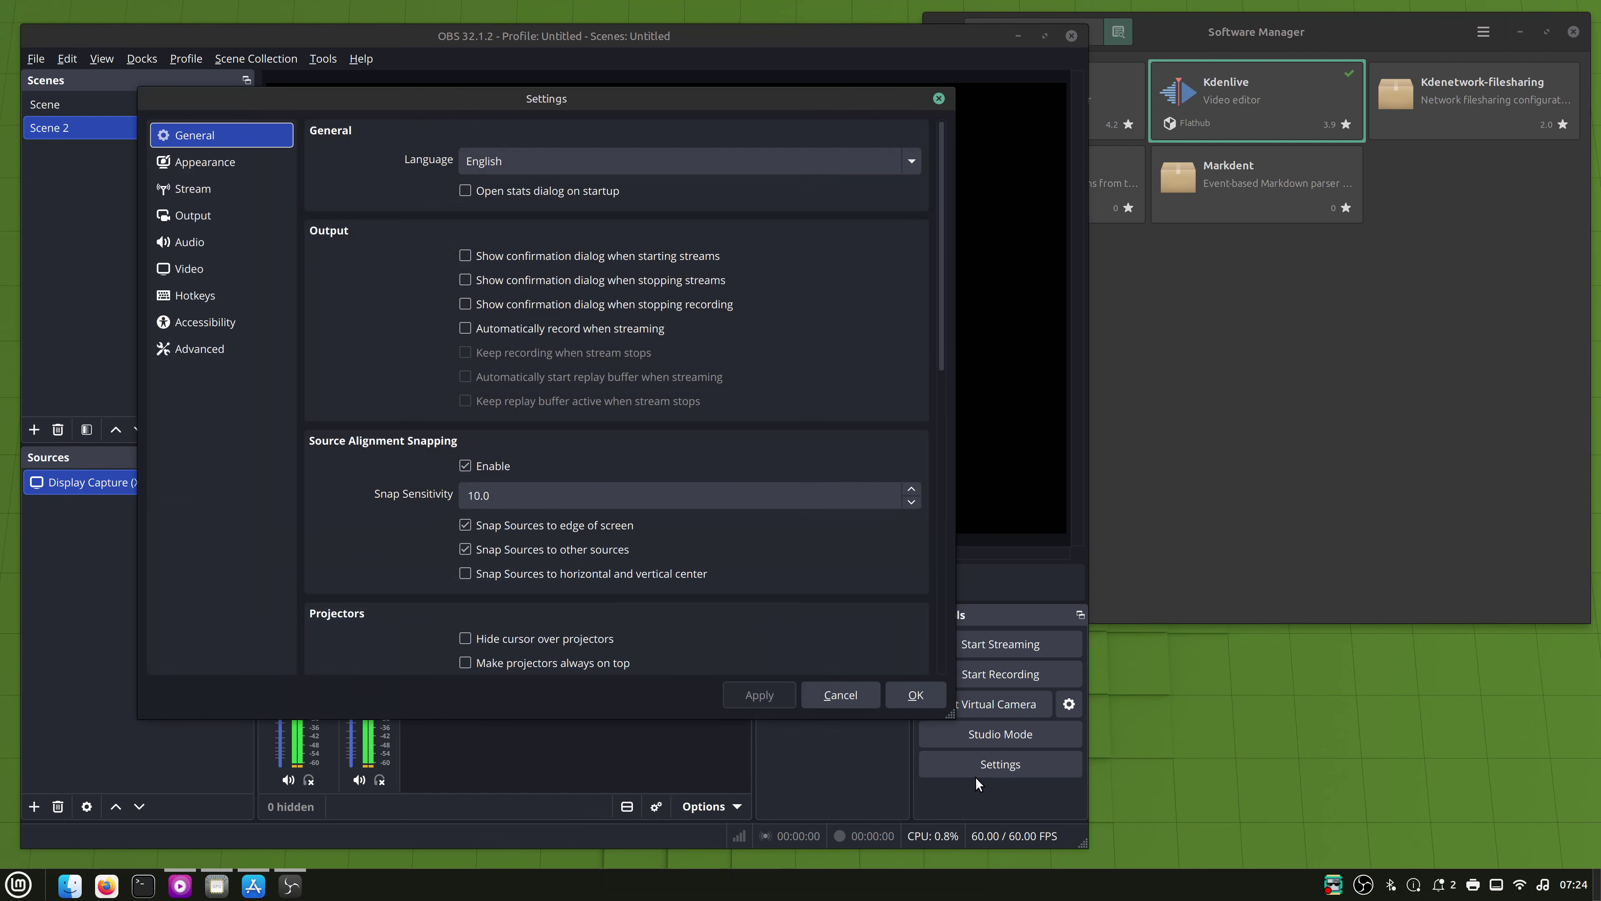
pyautogui.click(200, 162)
pyautogui.click(195, 189)
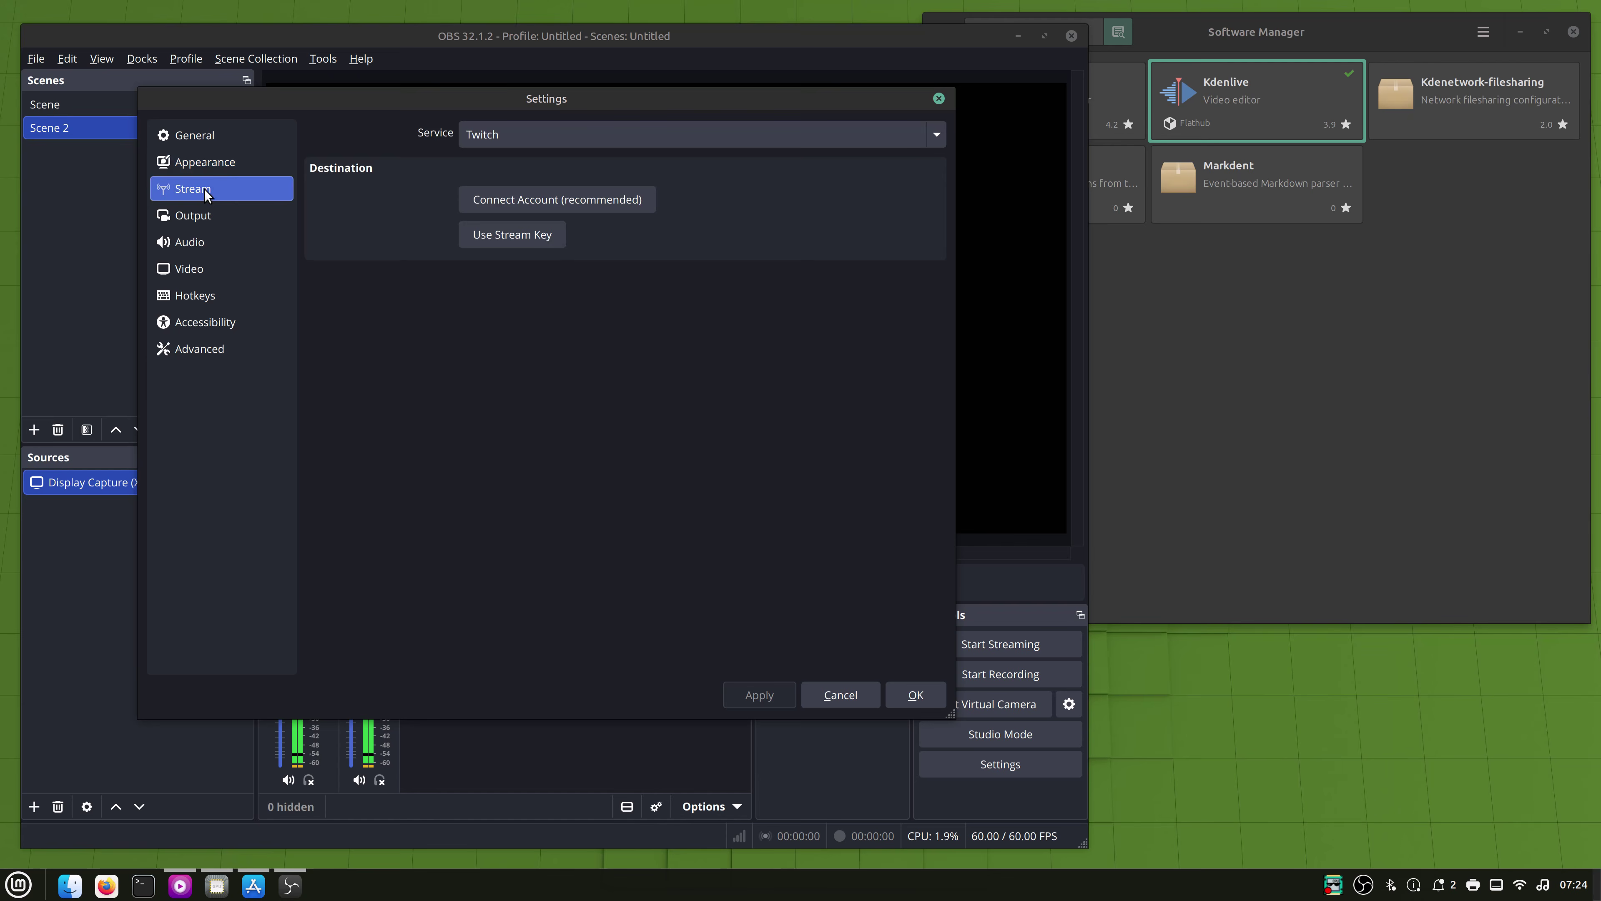
pyautogui.click(195, 218)
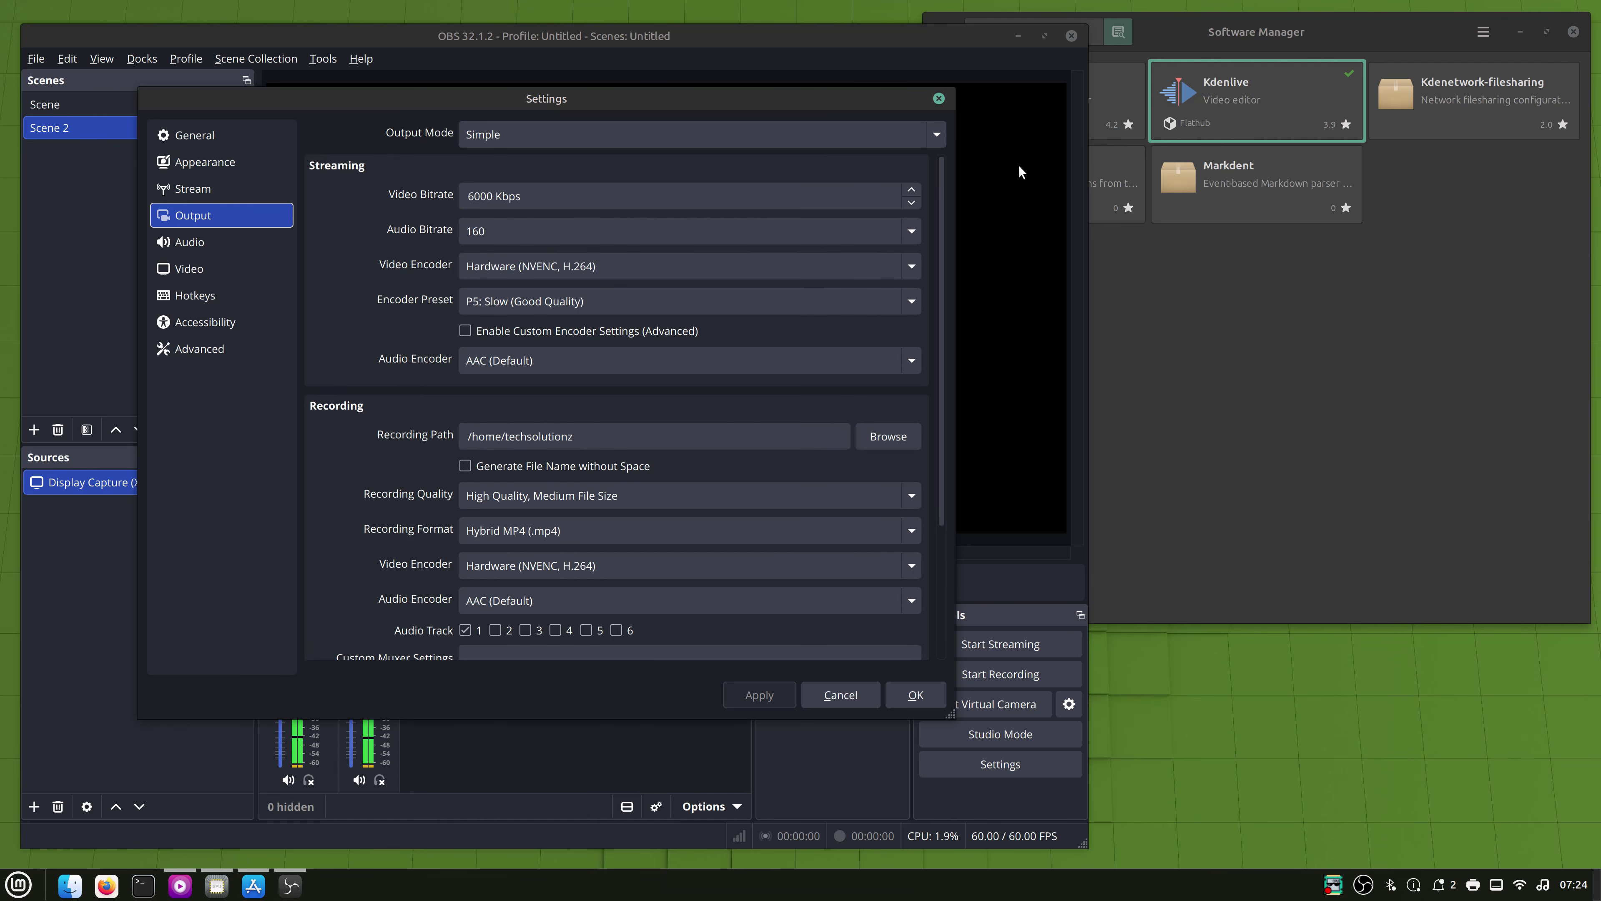
# - Switch to Software Manager, search for "obs" and view the details of the Flathub version of OBS Studio
pyautogui.click(1207, 352)
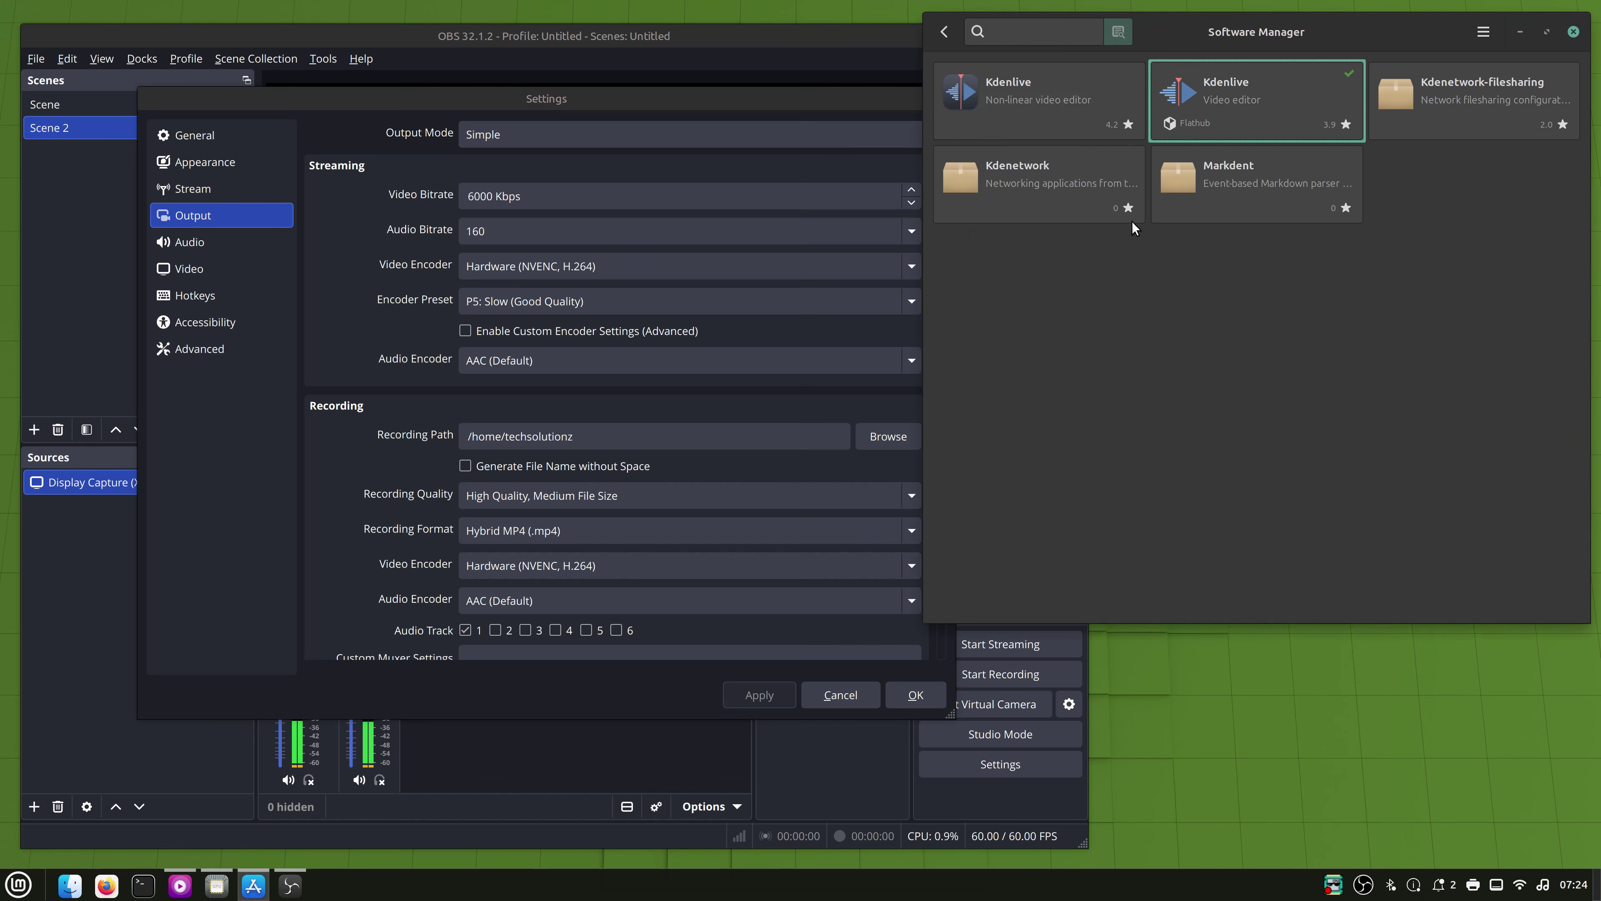
pyautogui.click(1020, 35)
pyautogui.write('obs')
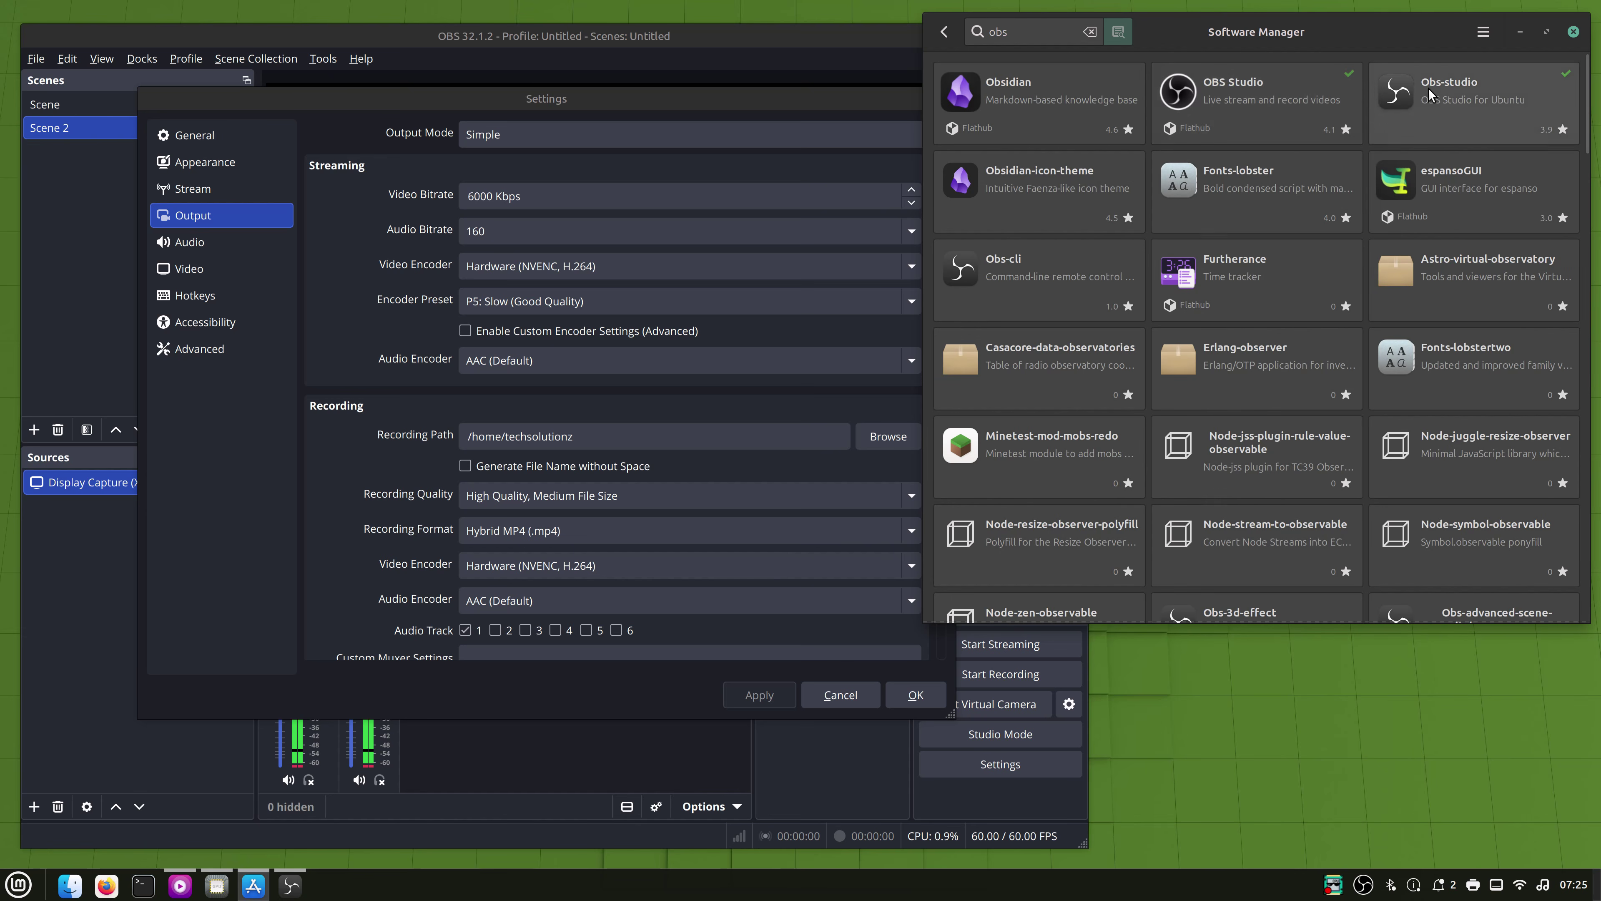
pyautogui.click(1262, 106)
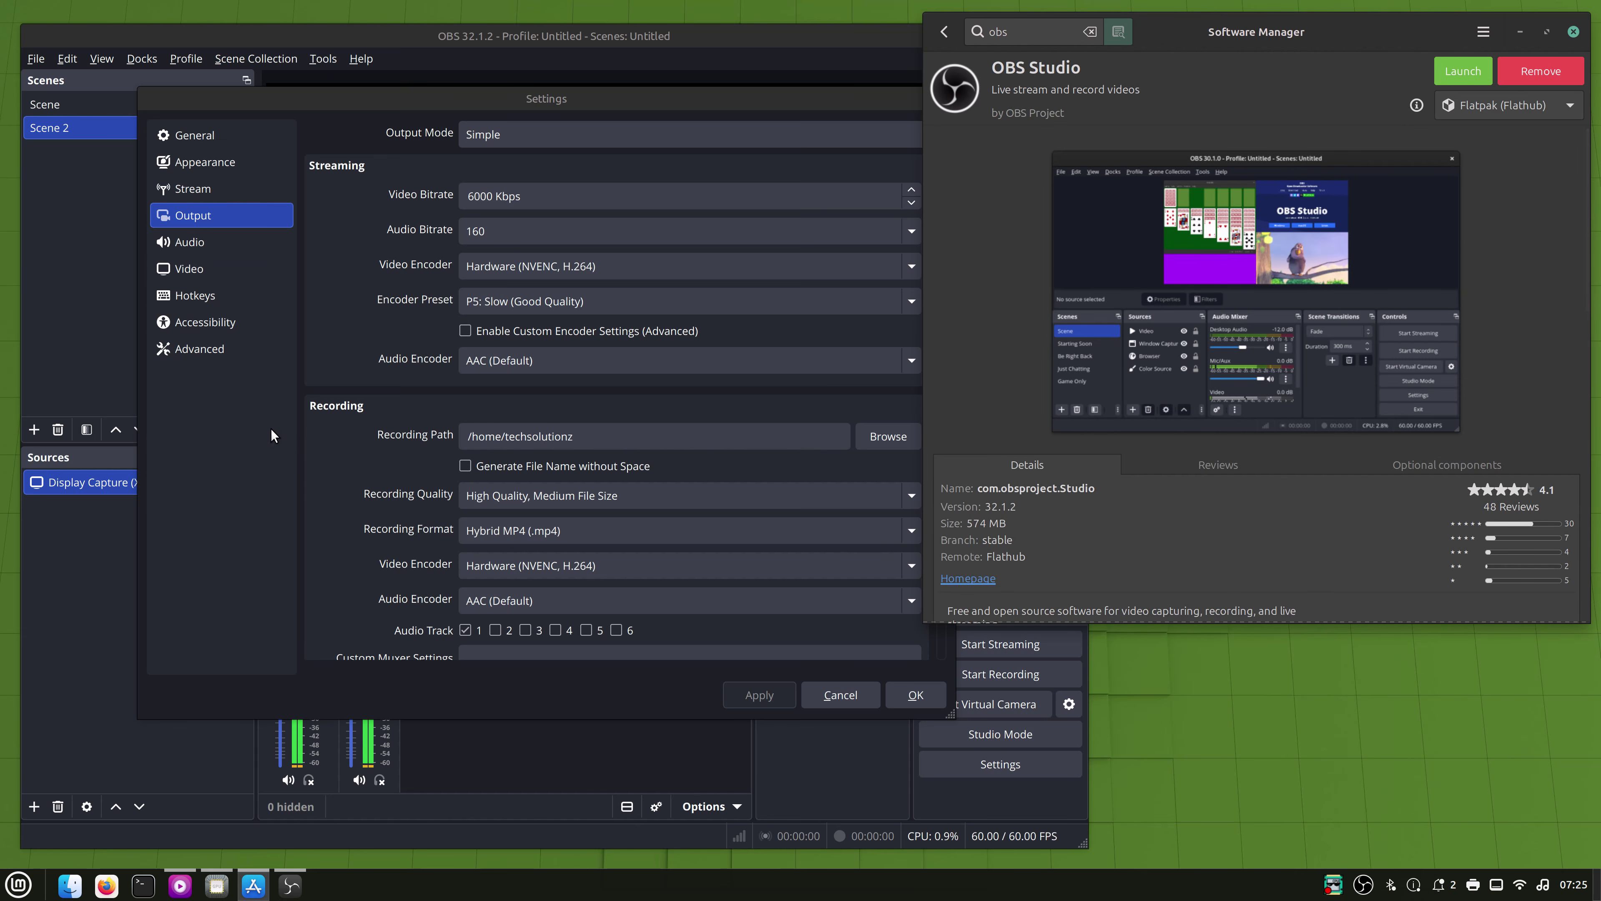
# - Return to the OBS settings and look through the Audio, Video, Hotkeys and Accessibility options
pyautogui.click(190, 242)
pyautogui.click(188, 268)
pyautogui.click(195, 296)
pyautogui.click(177, 321)
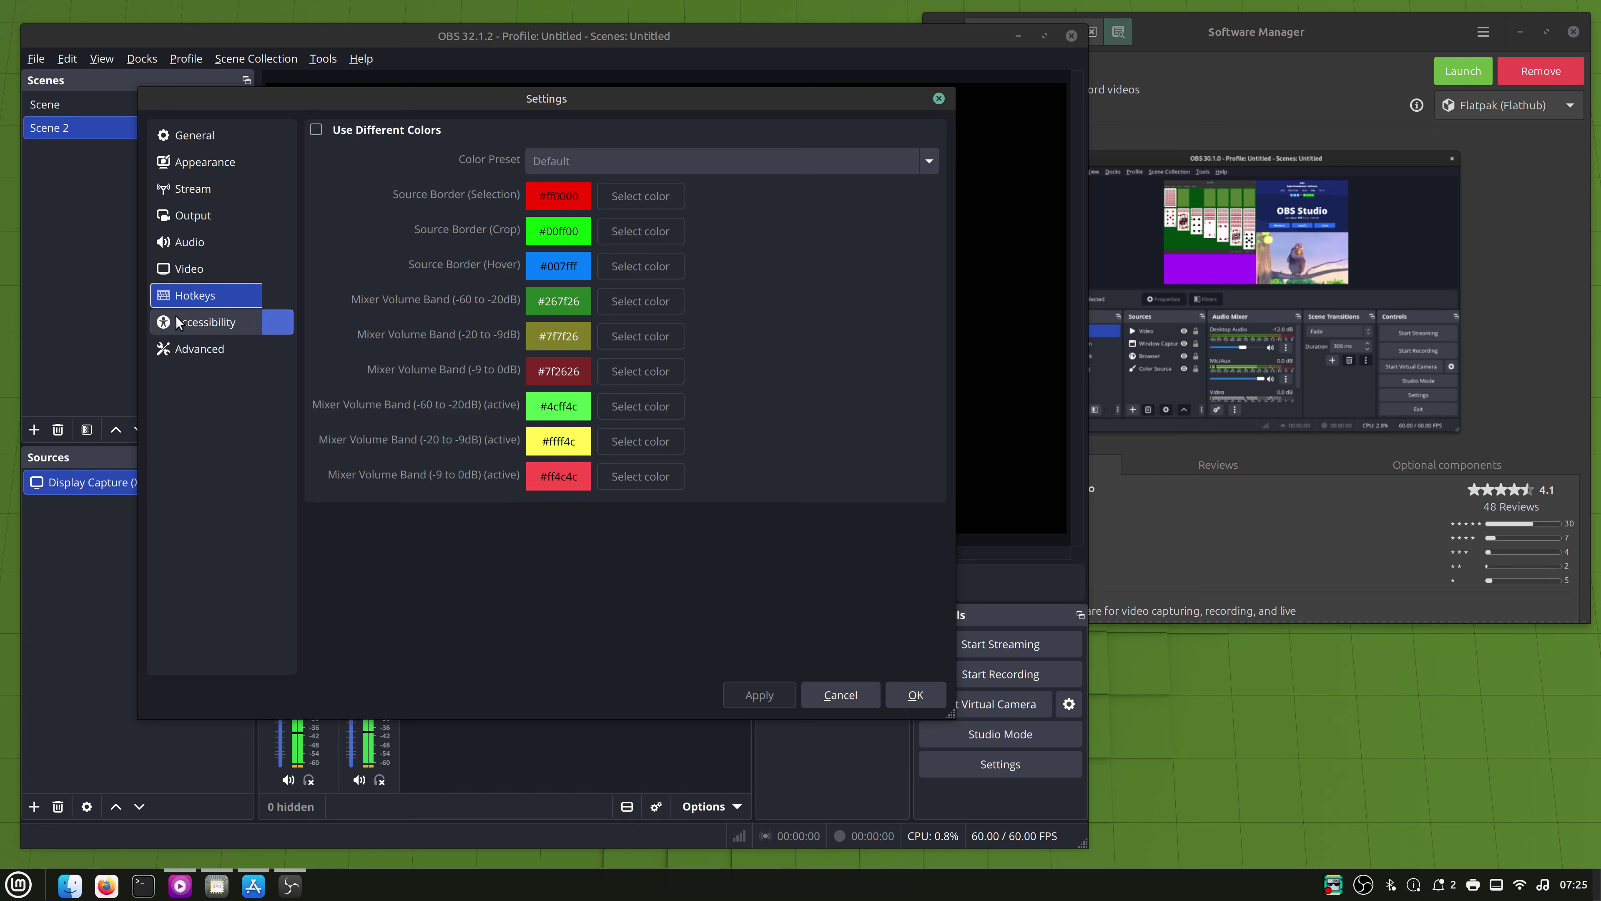
# - View the common FPS values in the video settings, keep 60, and close OBS Studio
pyautogui.click(190, 268)
pyautogui.click(547, 268)
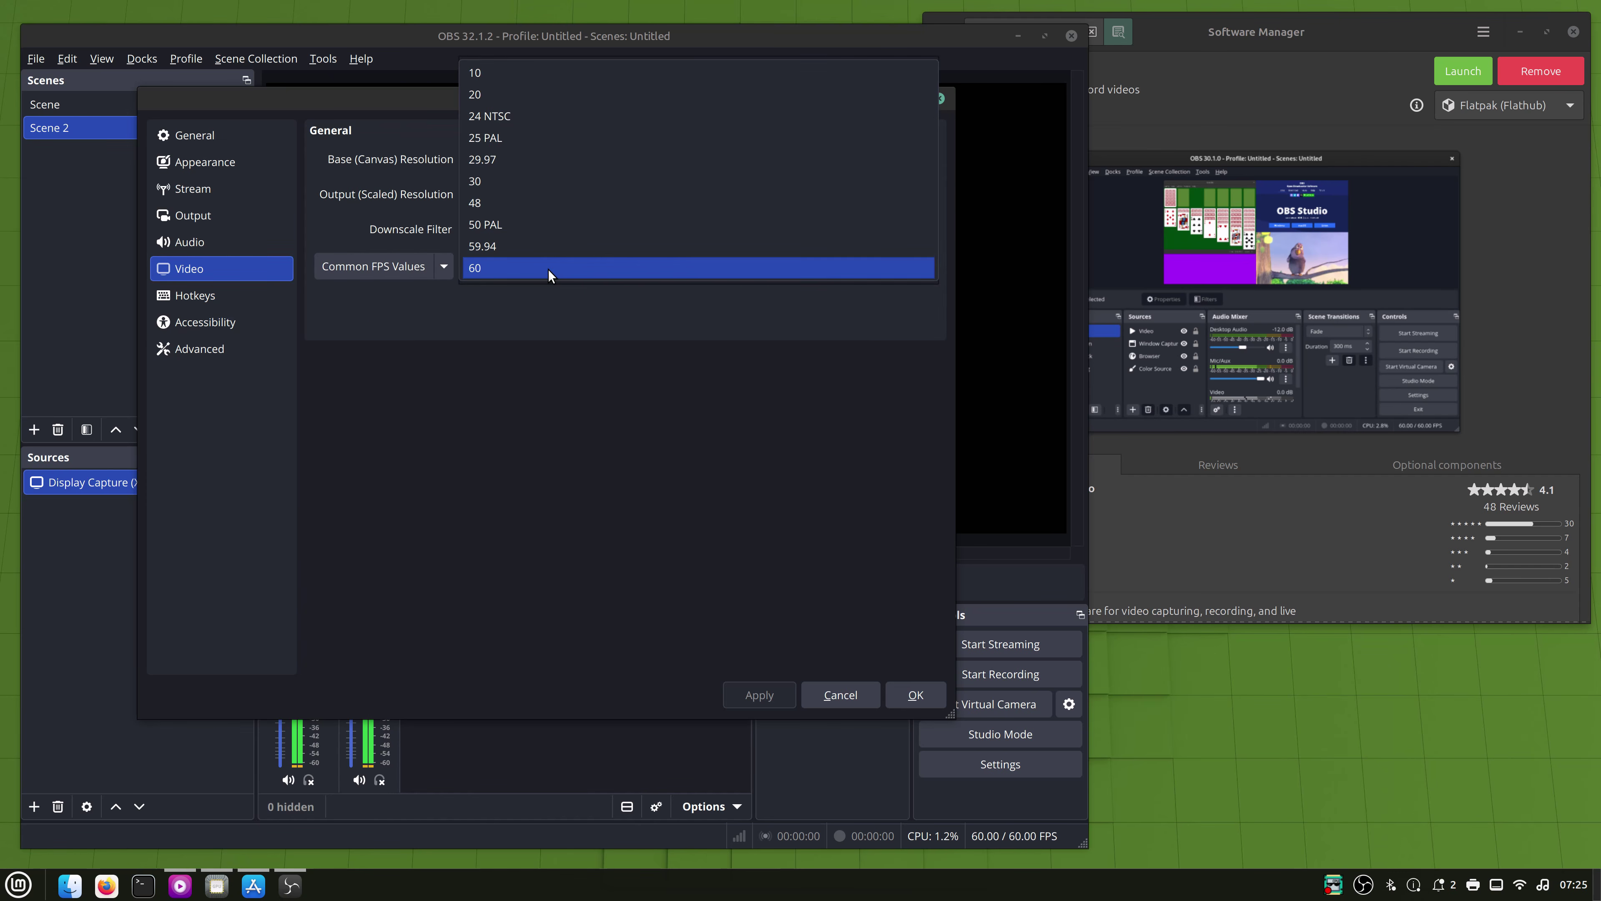
pyautogui.click(548, 268)
pyautogui.click(938, 99)
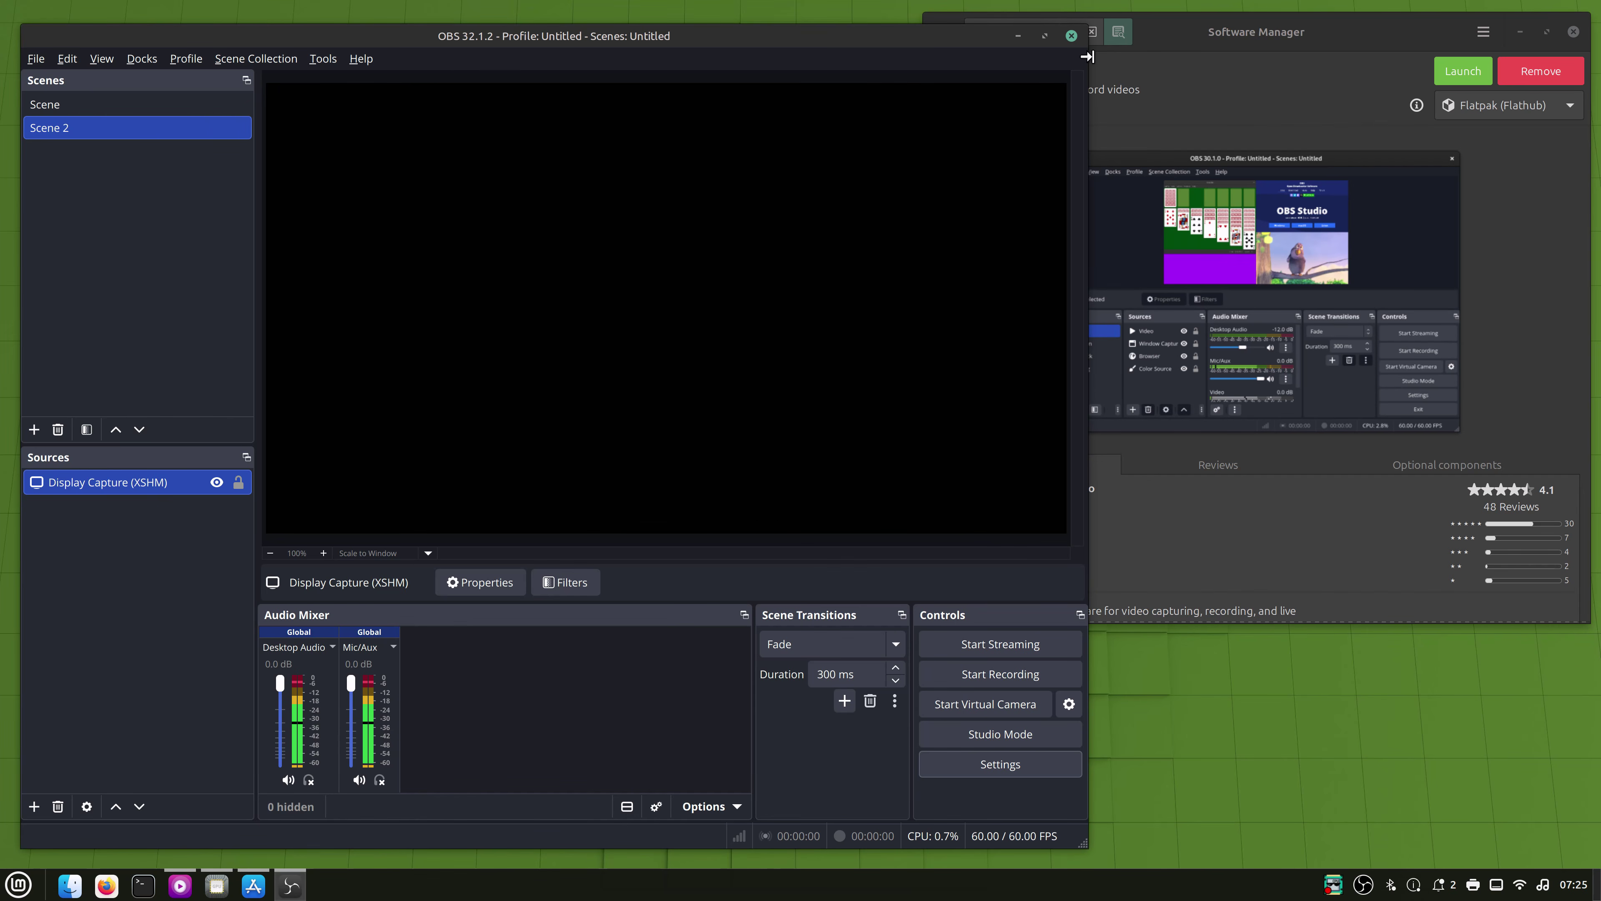
pyautogui.click(1073, 36)
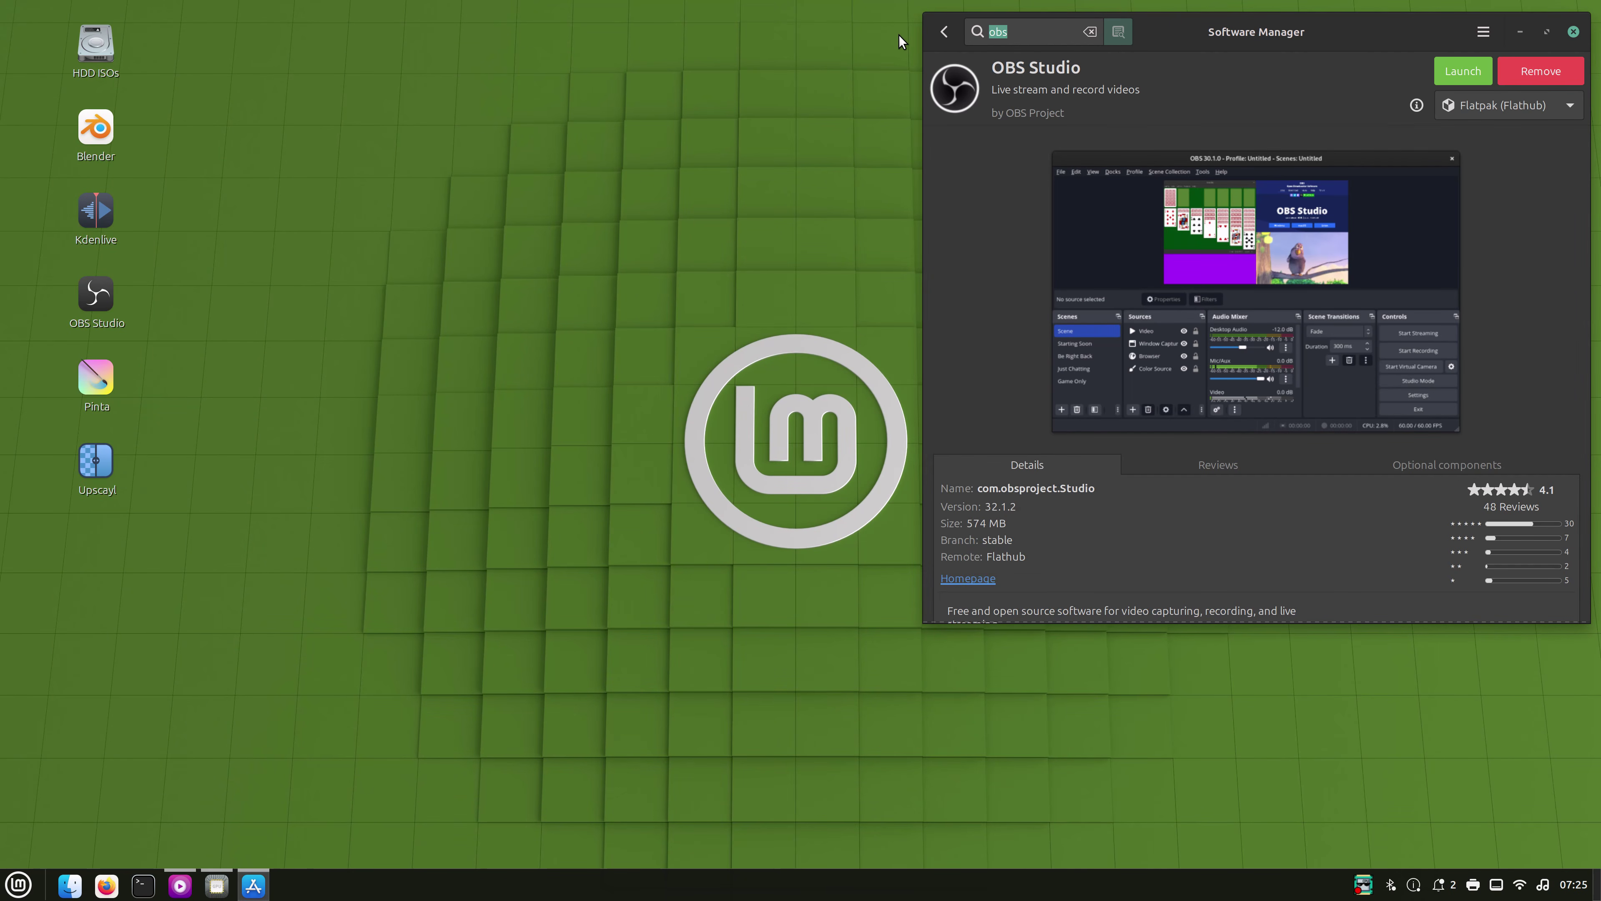
# - Search Software Manager for "aud" to view the Audacity package details, and check the version information in the running Audacity application
pyautogui.write('aud')
pyautogui.click(1240, 101)
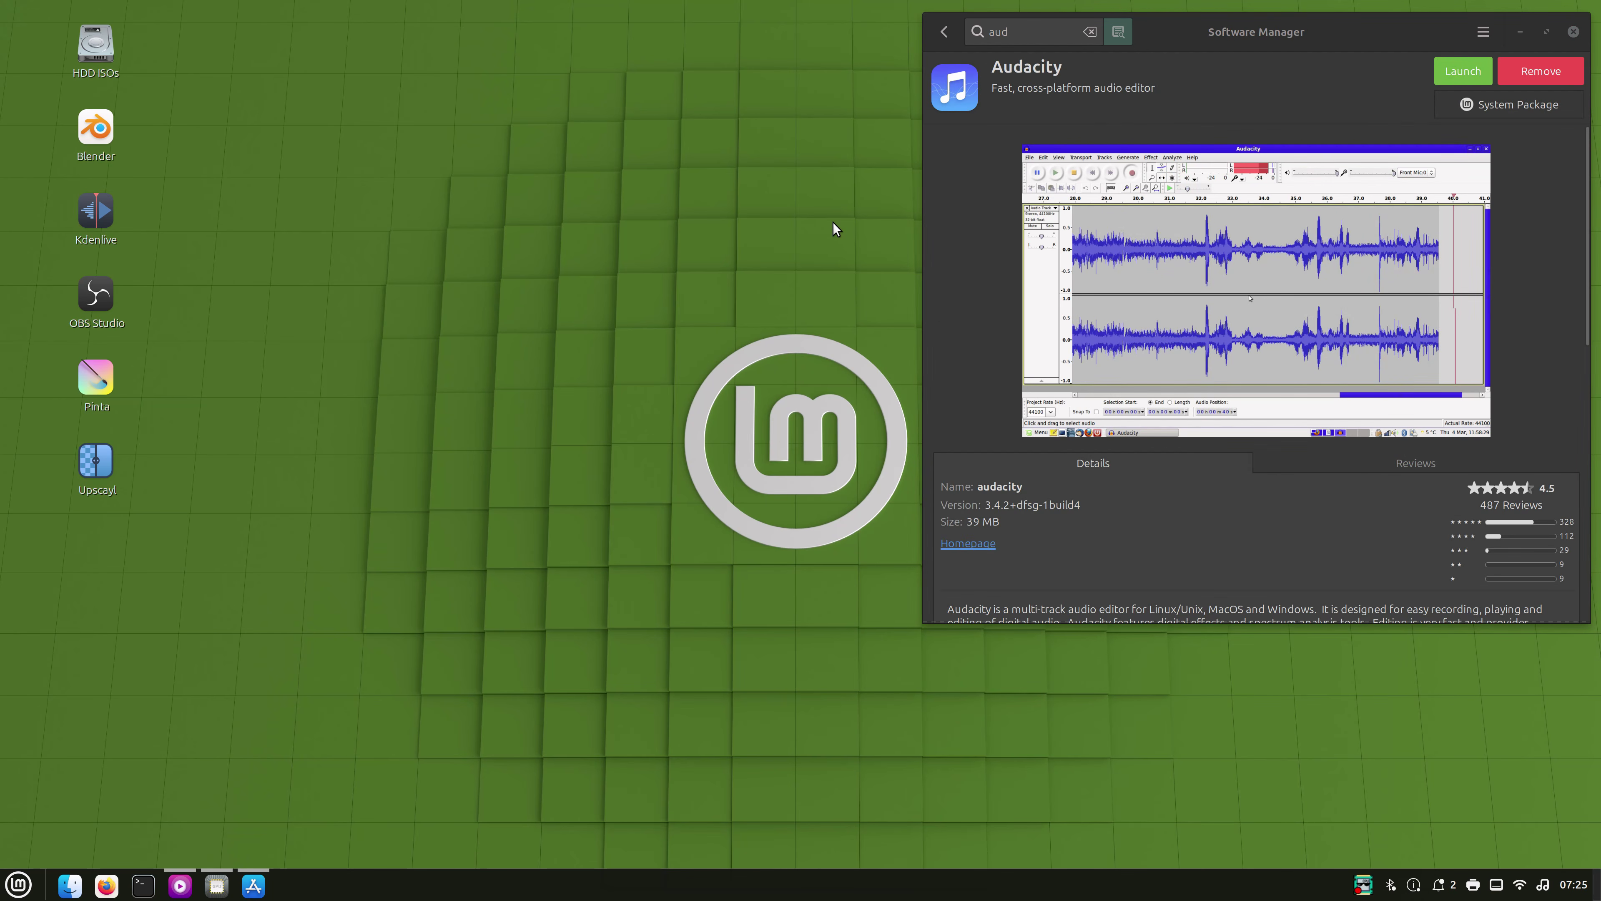
pyautogui.click(773, 255)
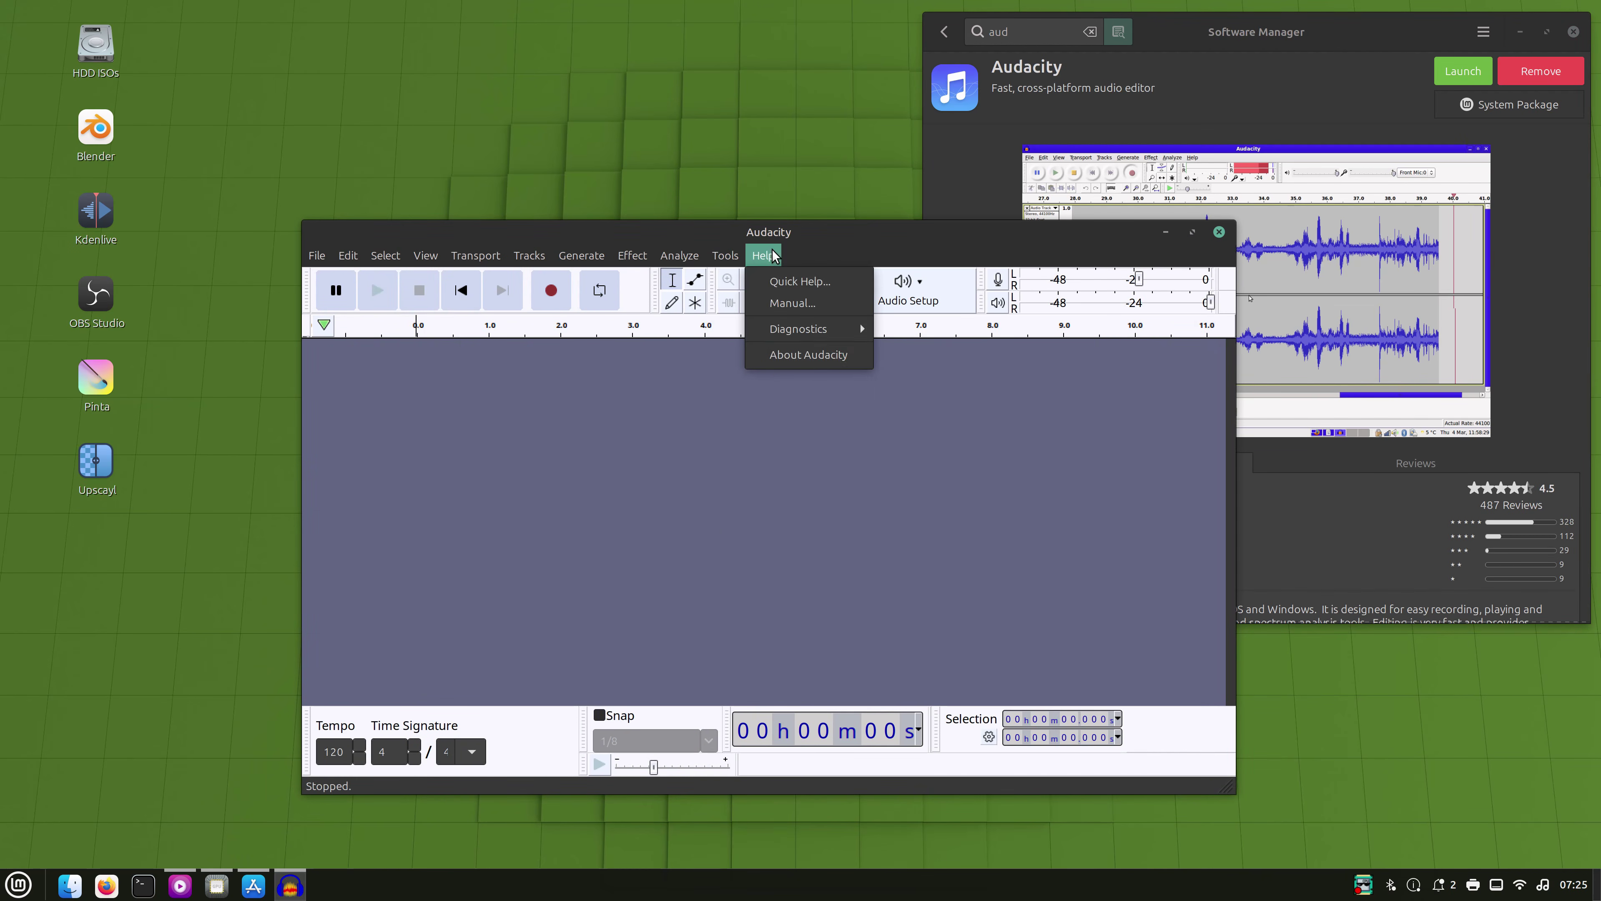
pyautogui.click(808, 354)
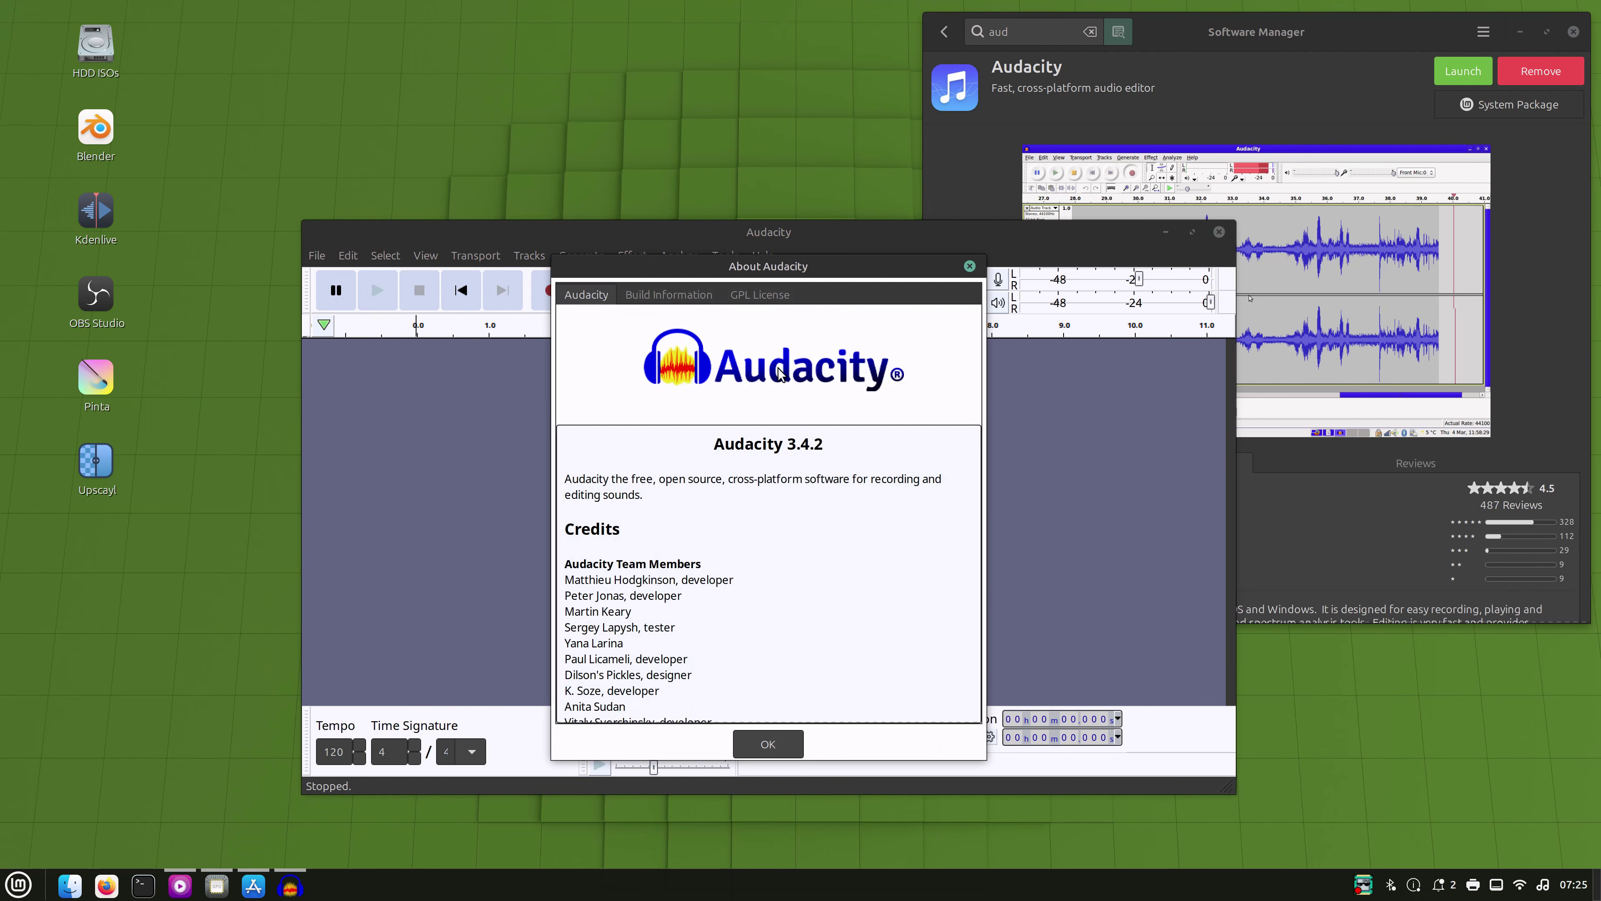
pyautogui.click(969, 266)
# - Maximize Audacity, look through its file, generate, effect and analyze commands, and close the application
pyautogui.doubleClick(924, 238)
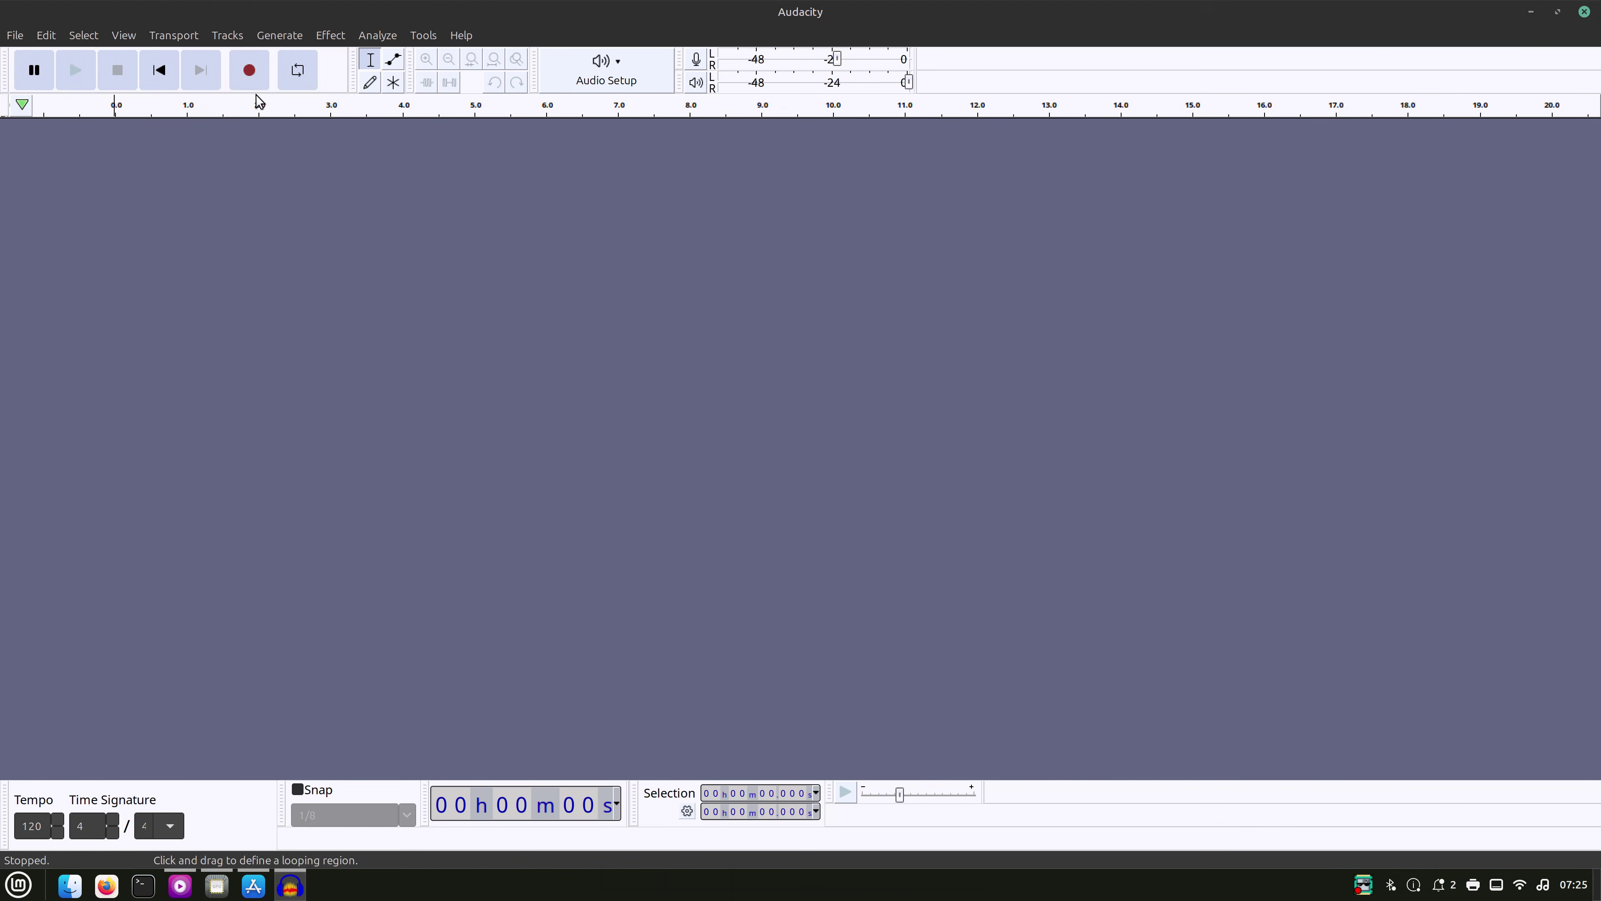
pyautogui.click(12, 35)
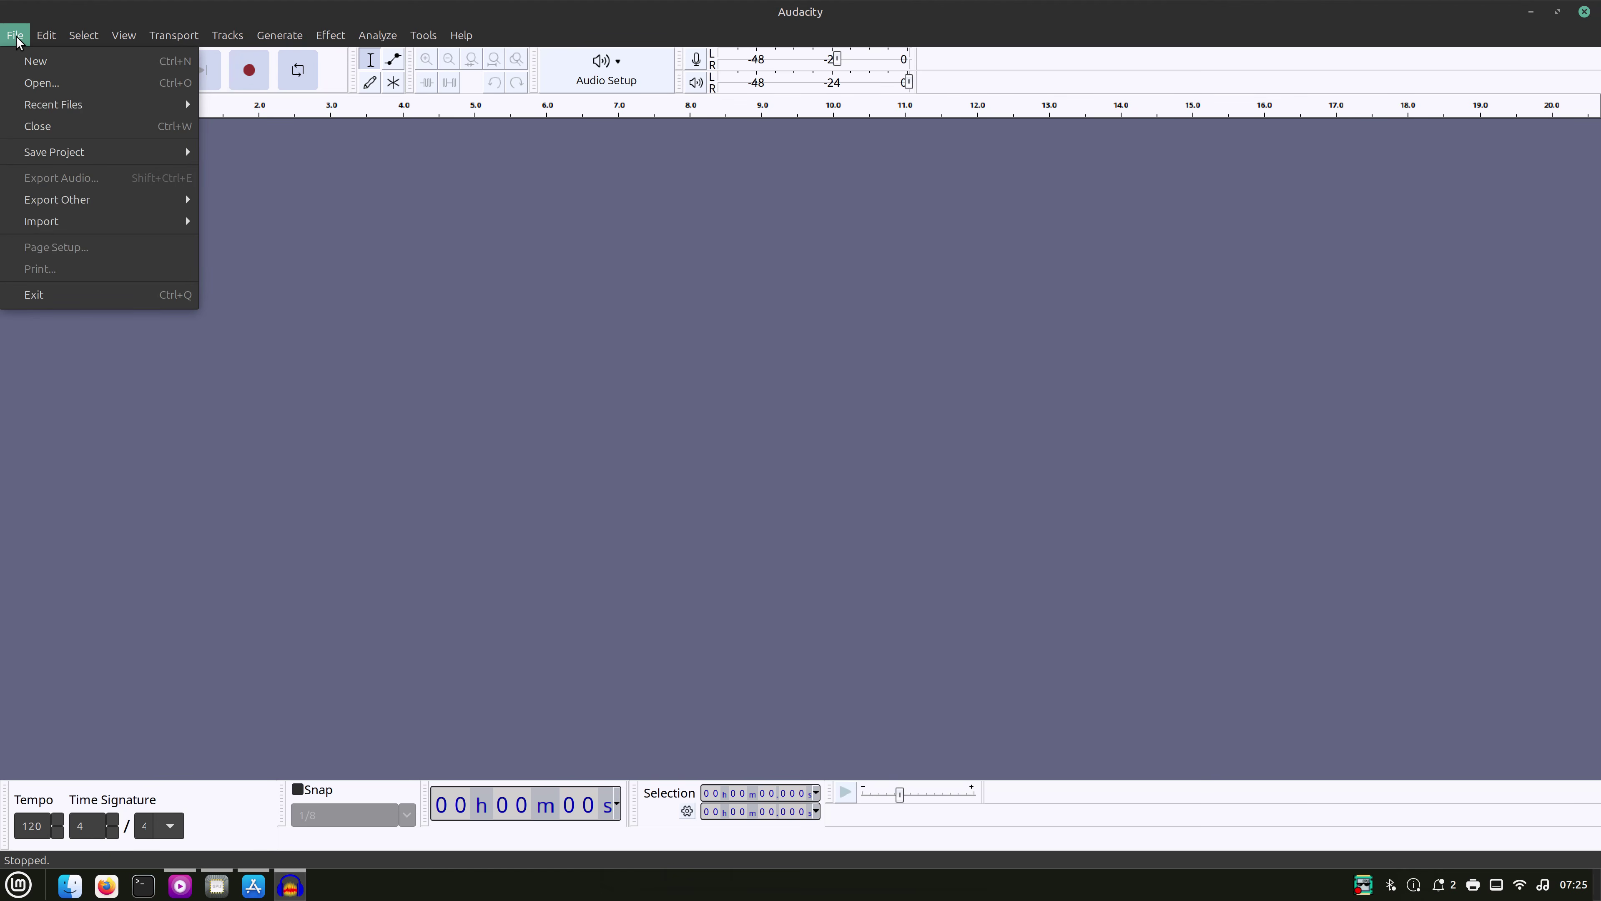
pyautogui.moveTo(201, 38)
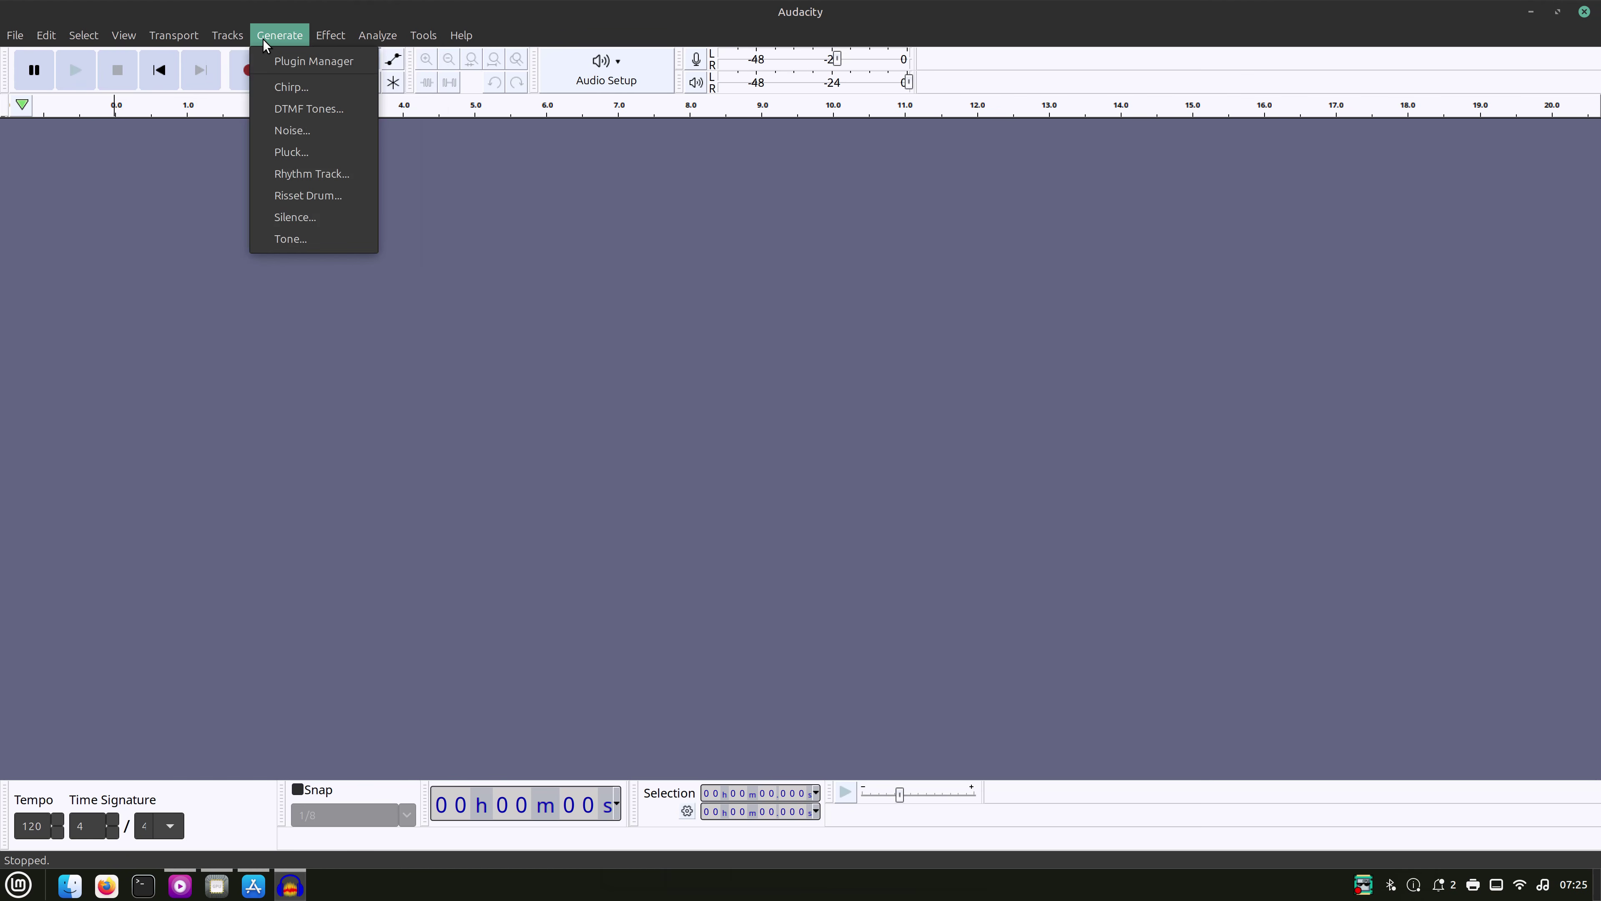
pyautogui.moveTo(324, 39)
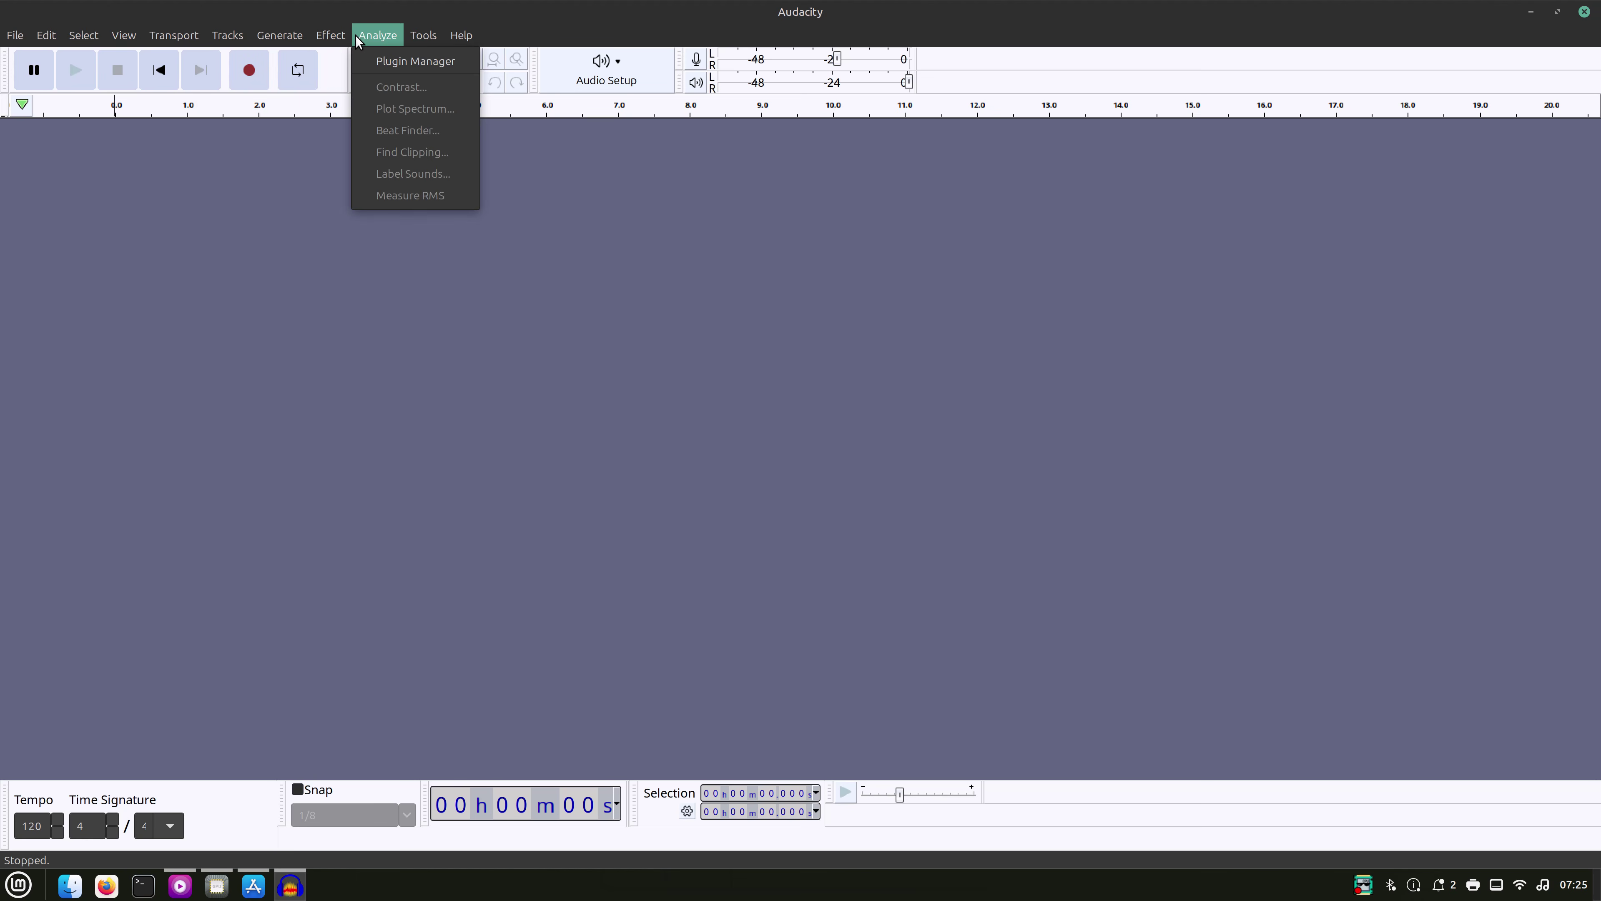
pyautogui.moveTo(376, 219)
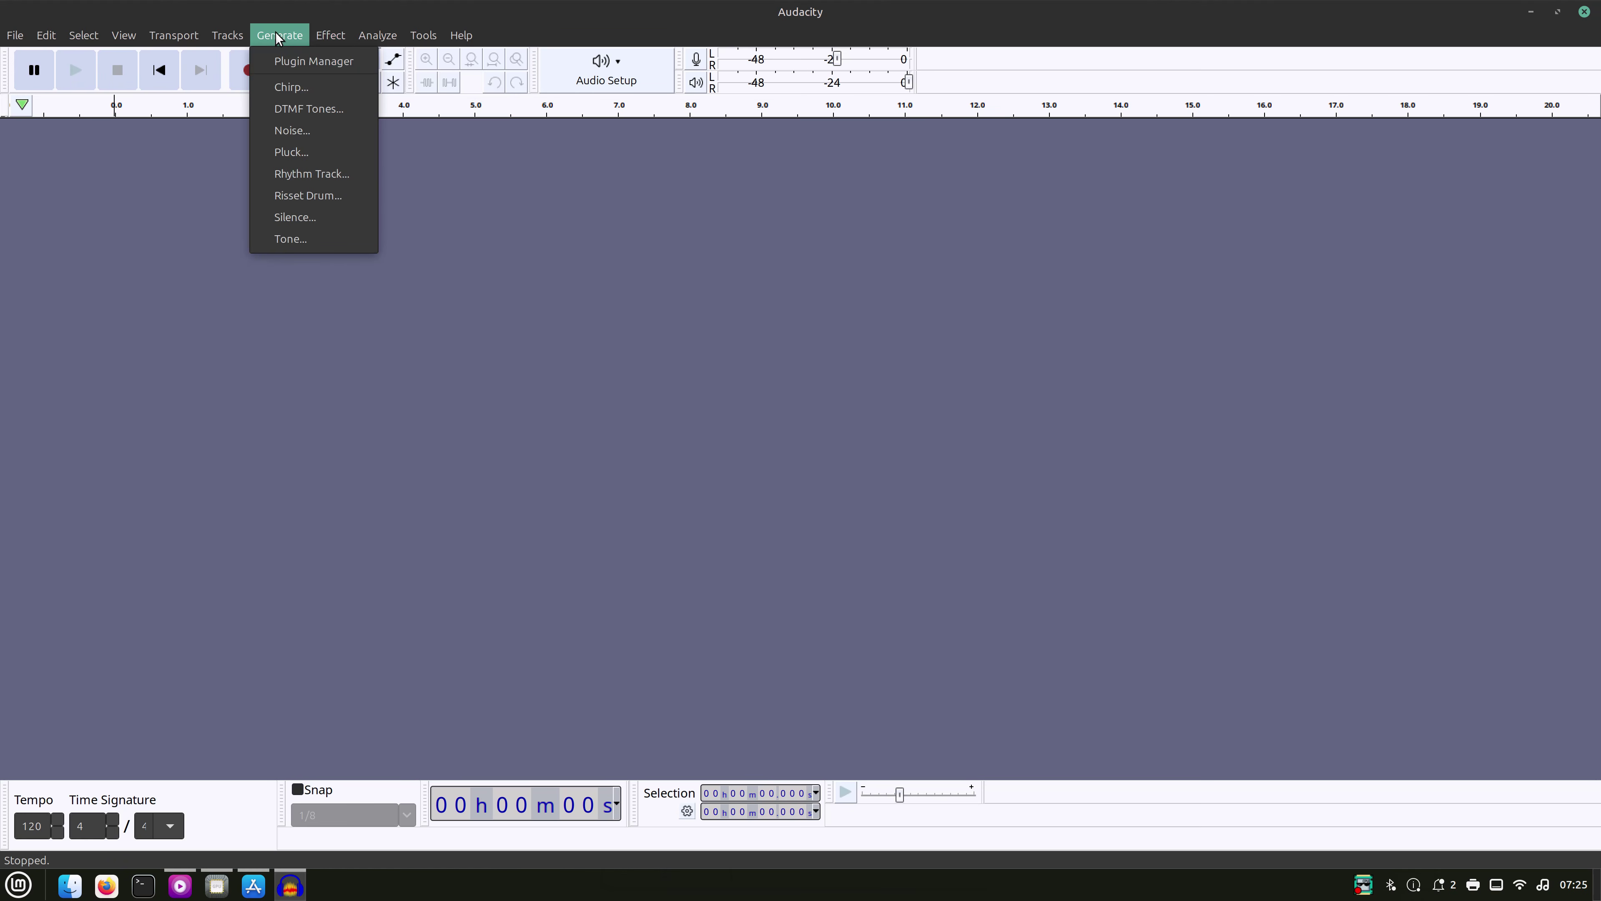
pyautogui.click(643, 358)
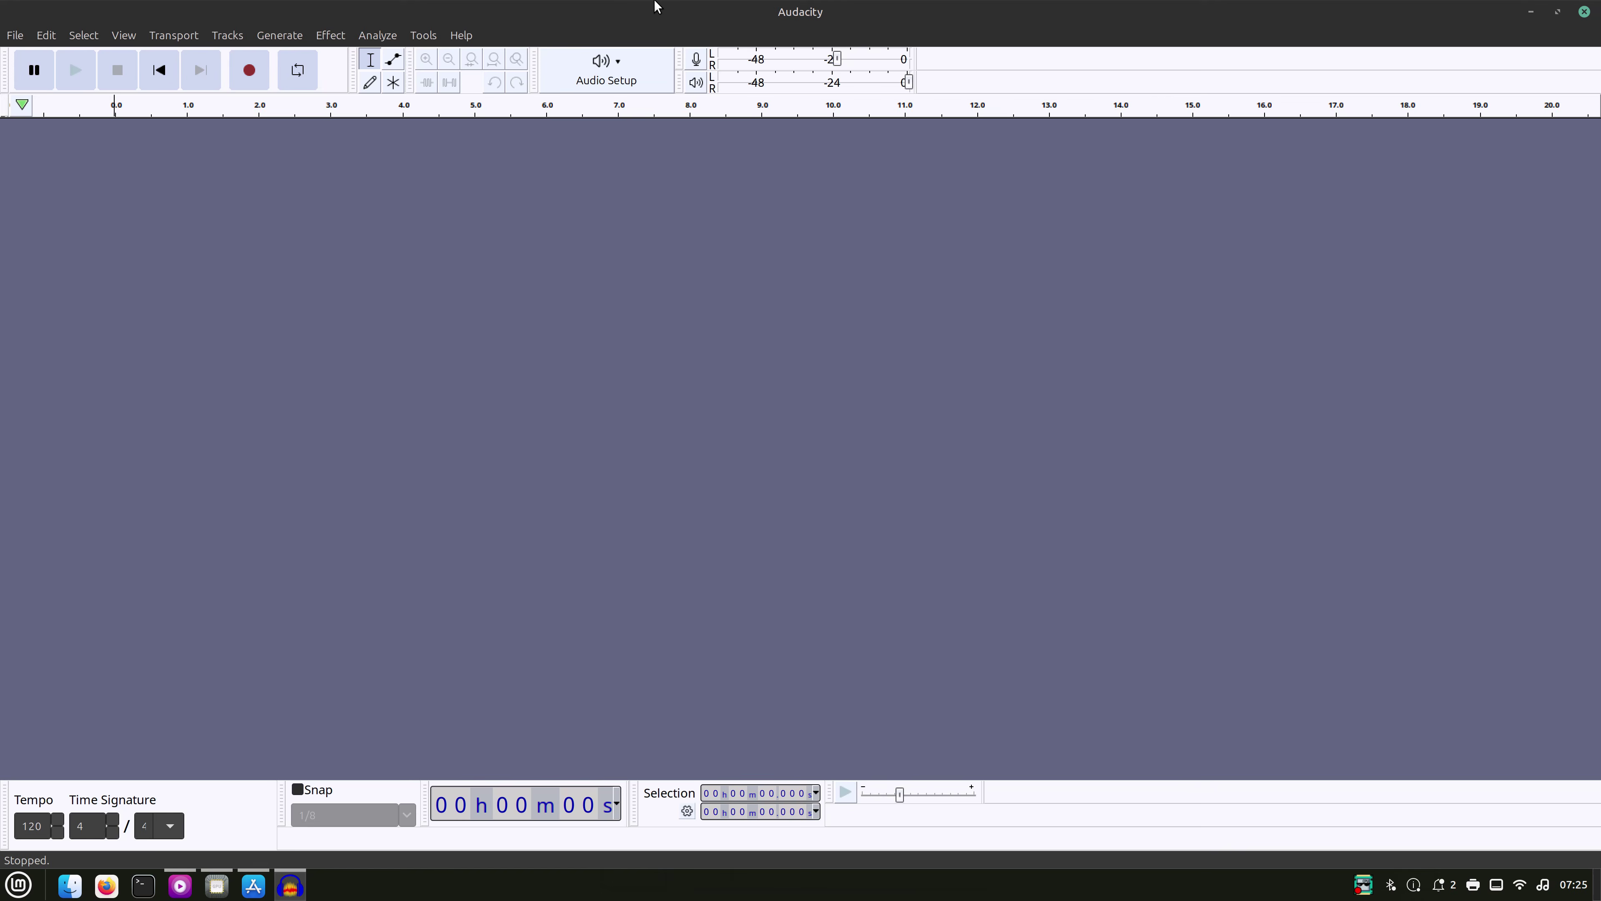
pyautogui.moveTo(655, 5); pyautogui.dragTo(535, 189)
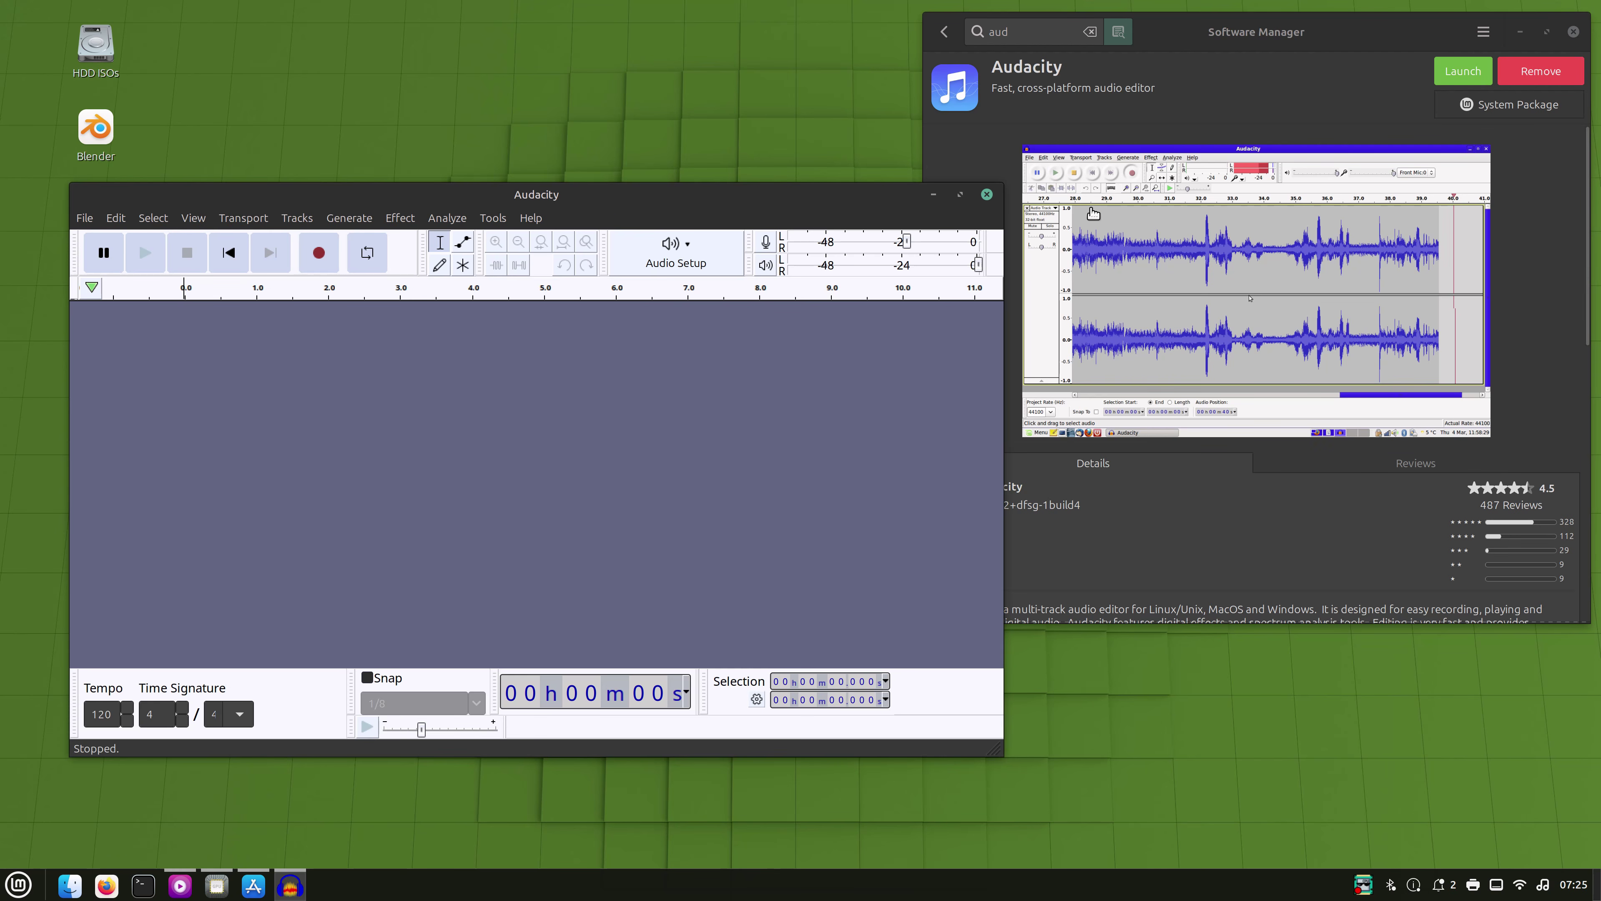
pyautogui.click(986, 194)
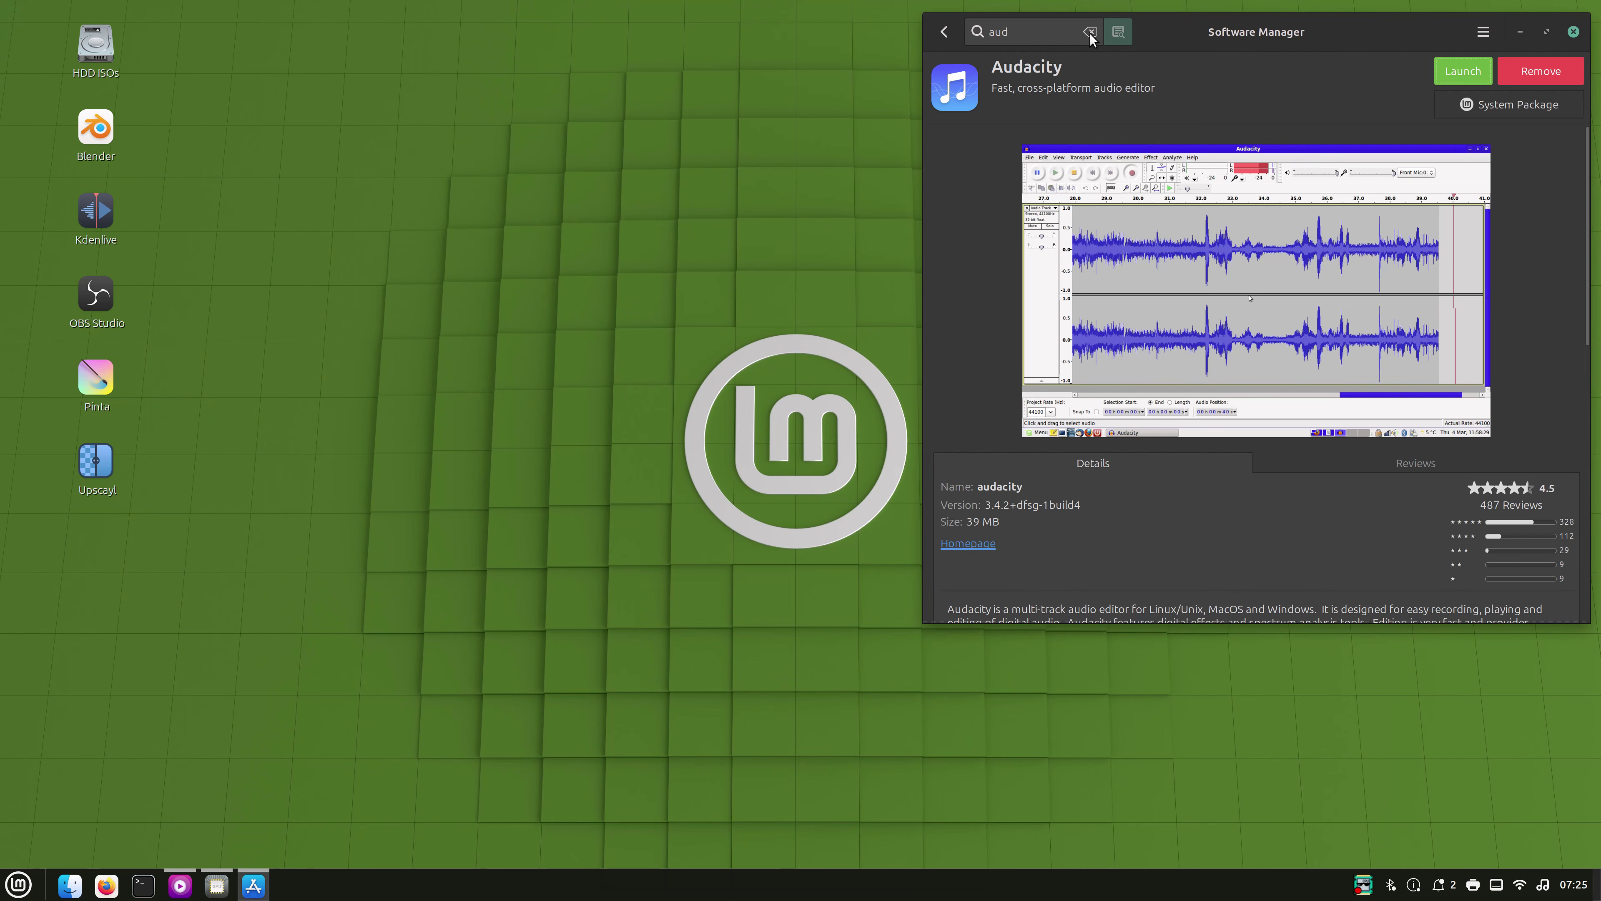
# - Open Upscayl from the desktop and view its image view options and usage statistics
pyautogui.doubleClick(104, 466)
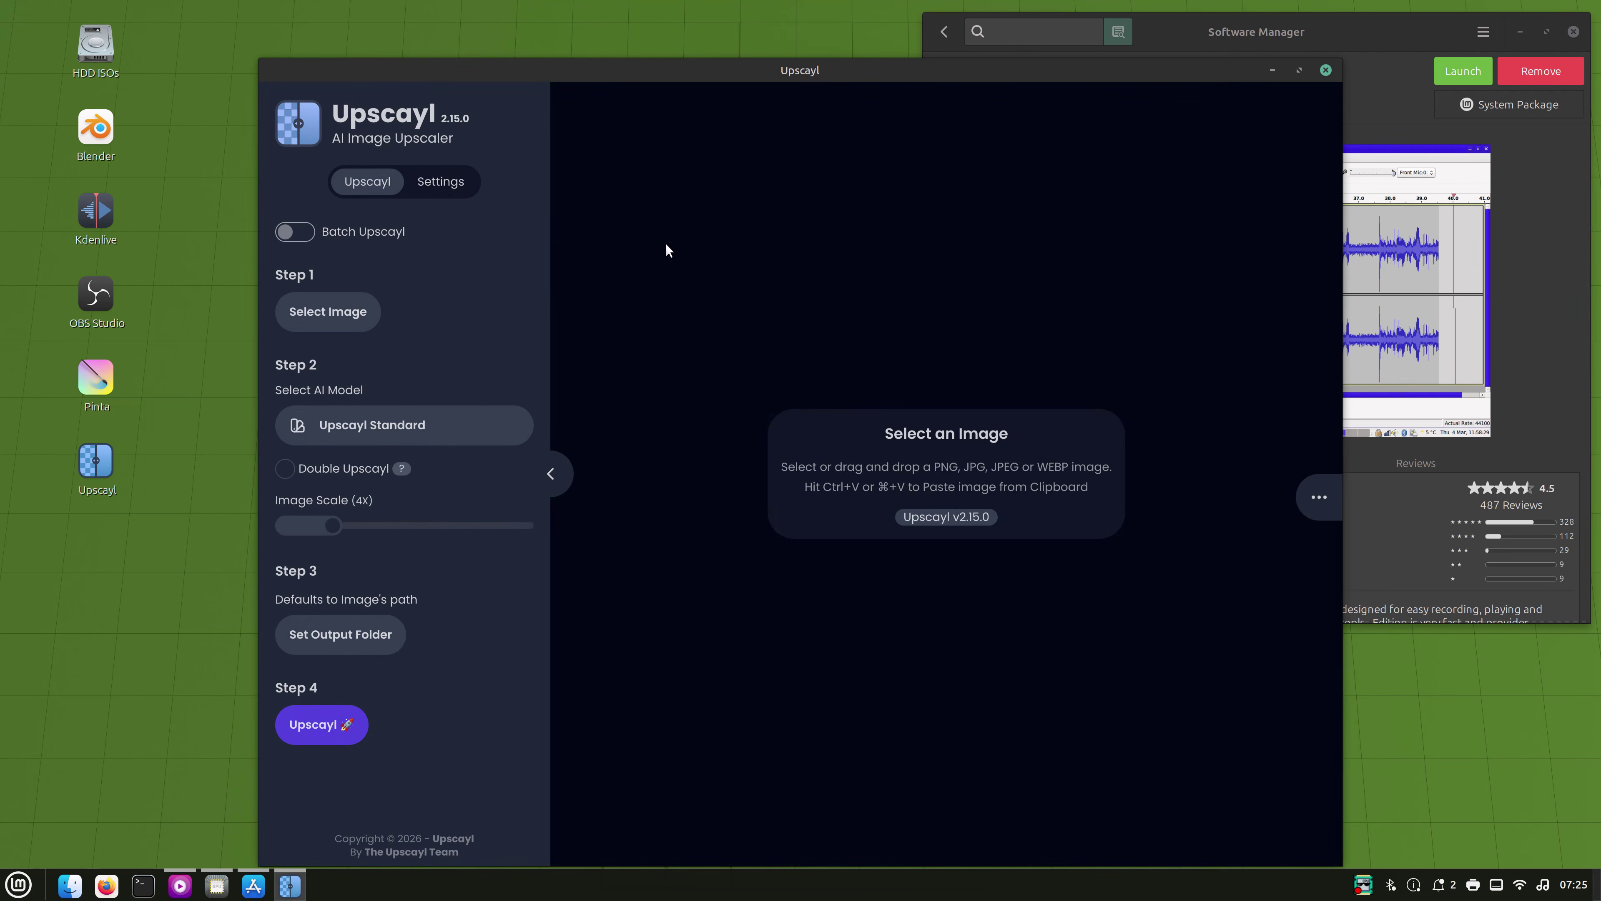
pyautogui.moveTo(663, 77); pyautogui.dragTo(638, 37)
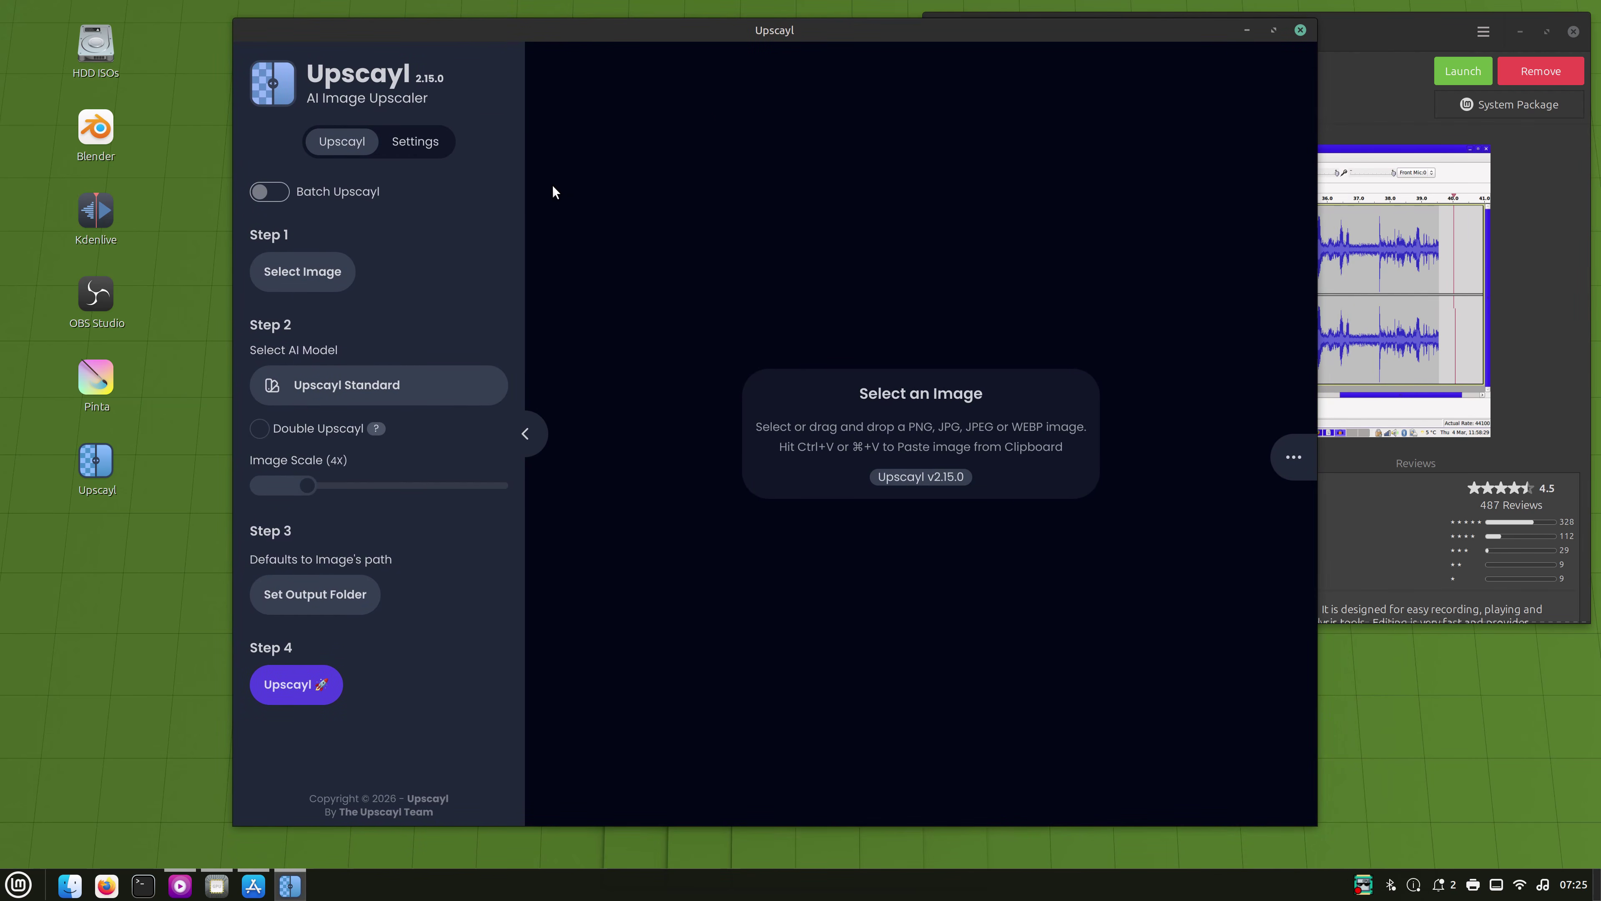
pyautogui.click(1294, 457)
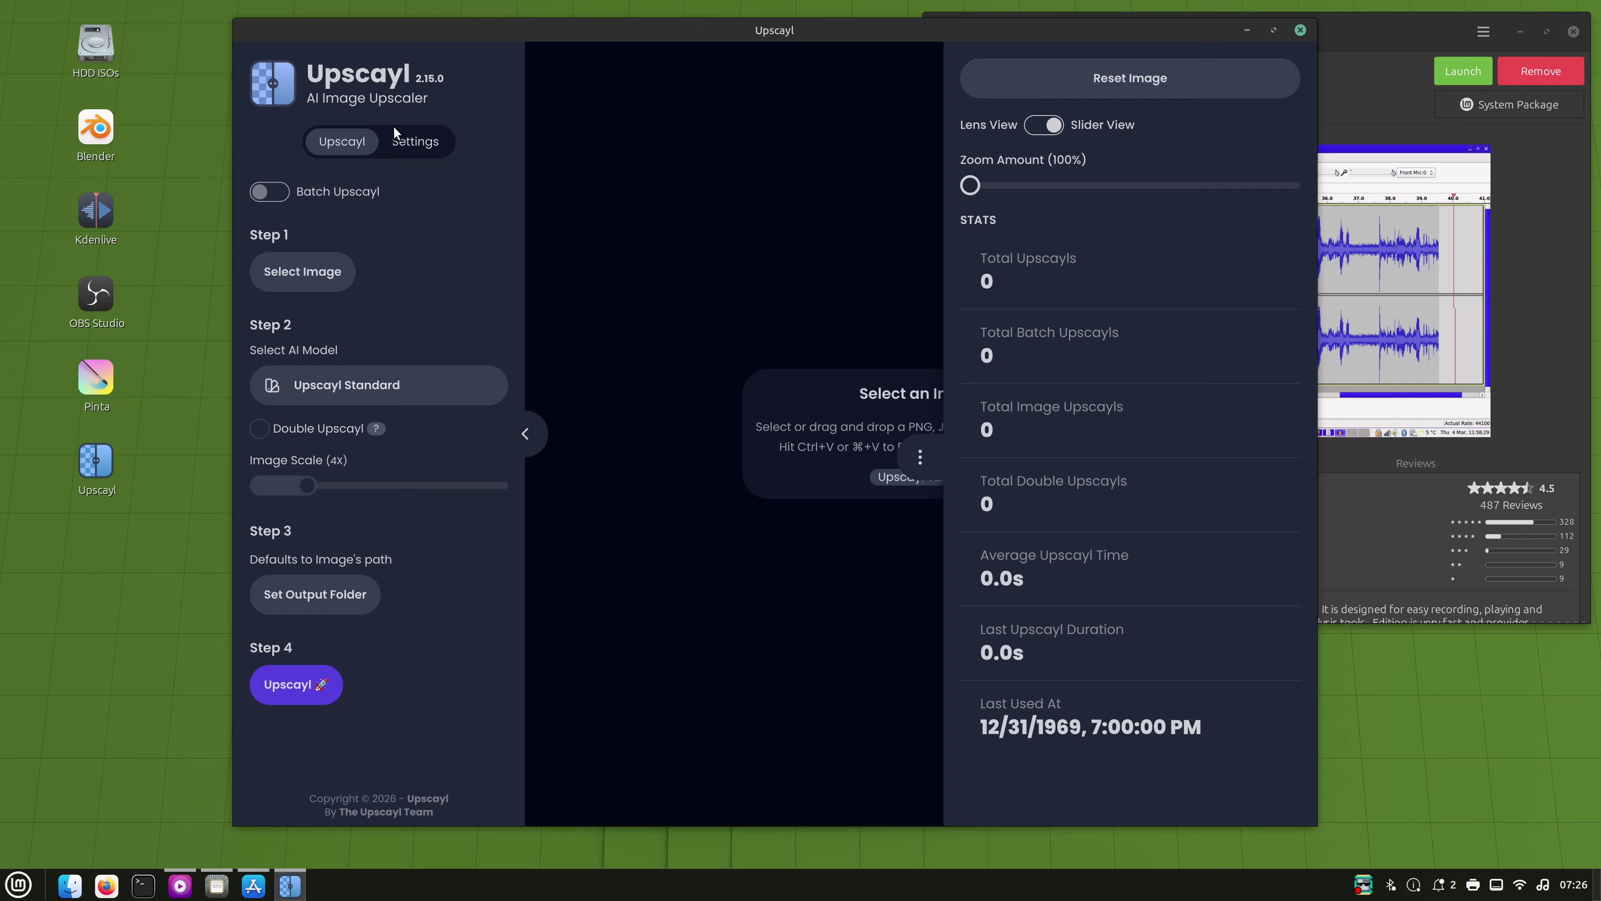
# - Look through the Upscayl settings, from the theme and language options to custom models, TTA mode and system information
pyautogui.click(395, 139)
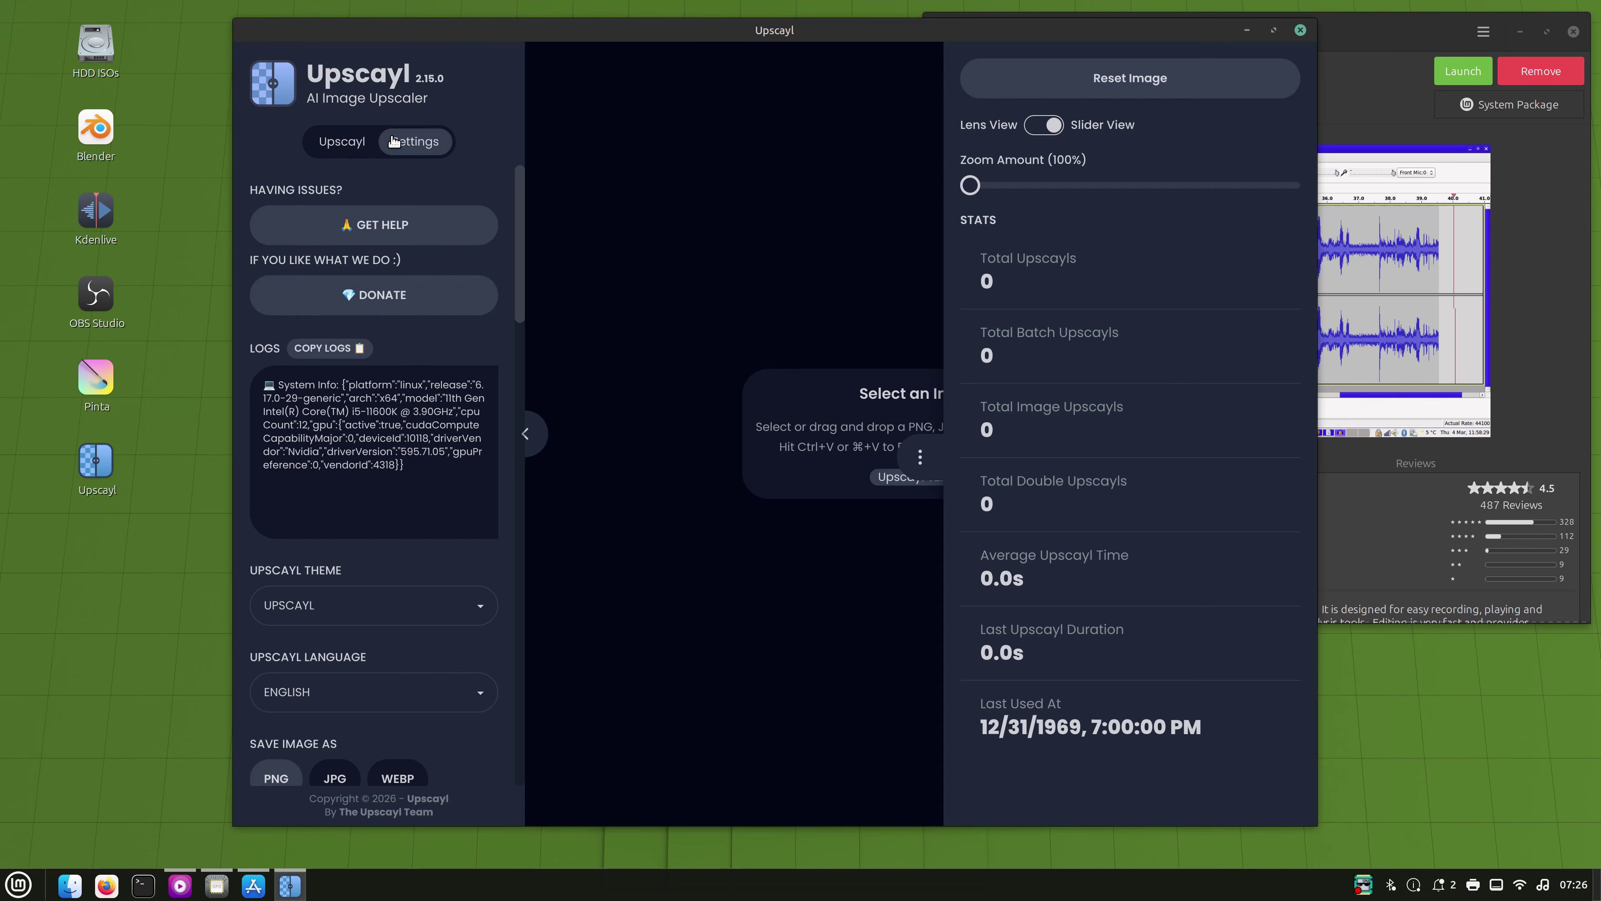
pyautogui.scroll(-15, 401, 385)
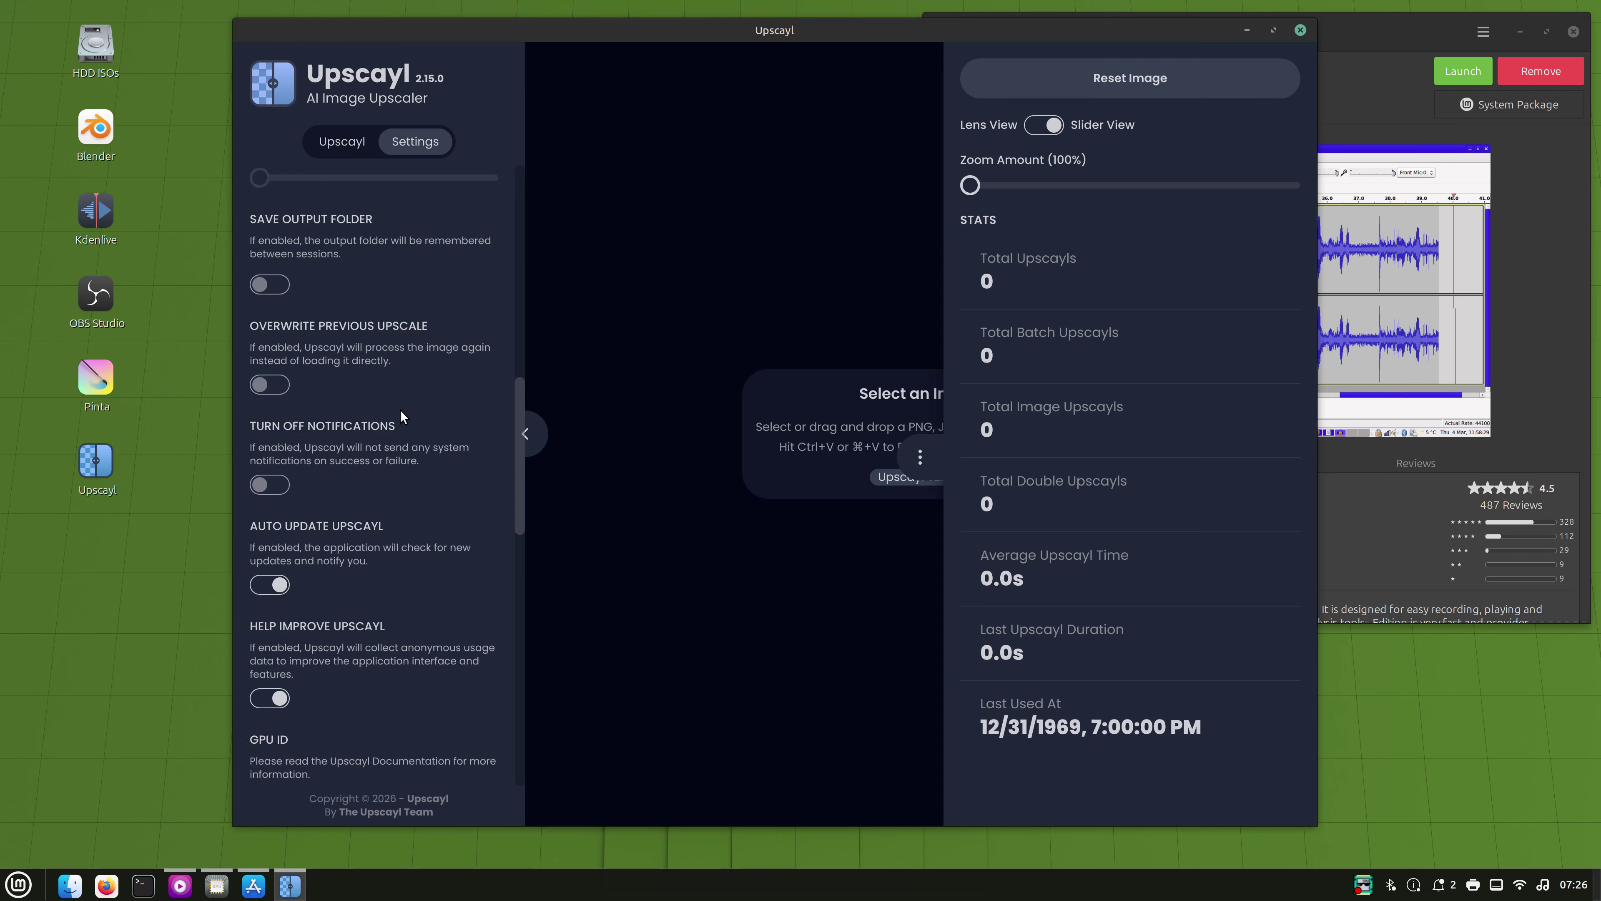
pyautogui.scroll(2, 401, 416)
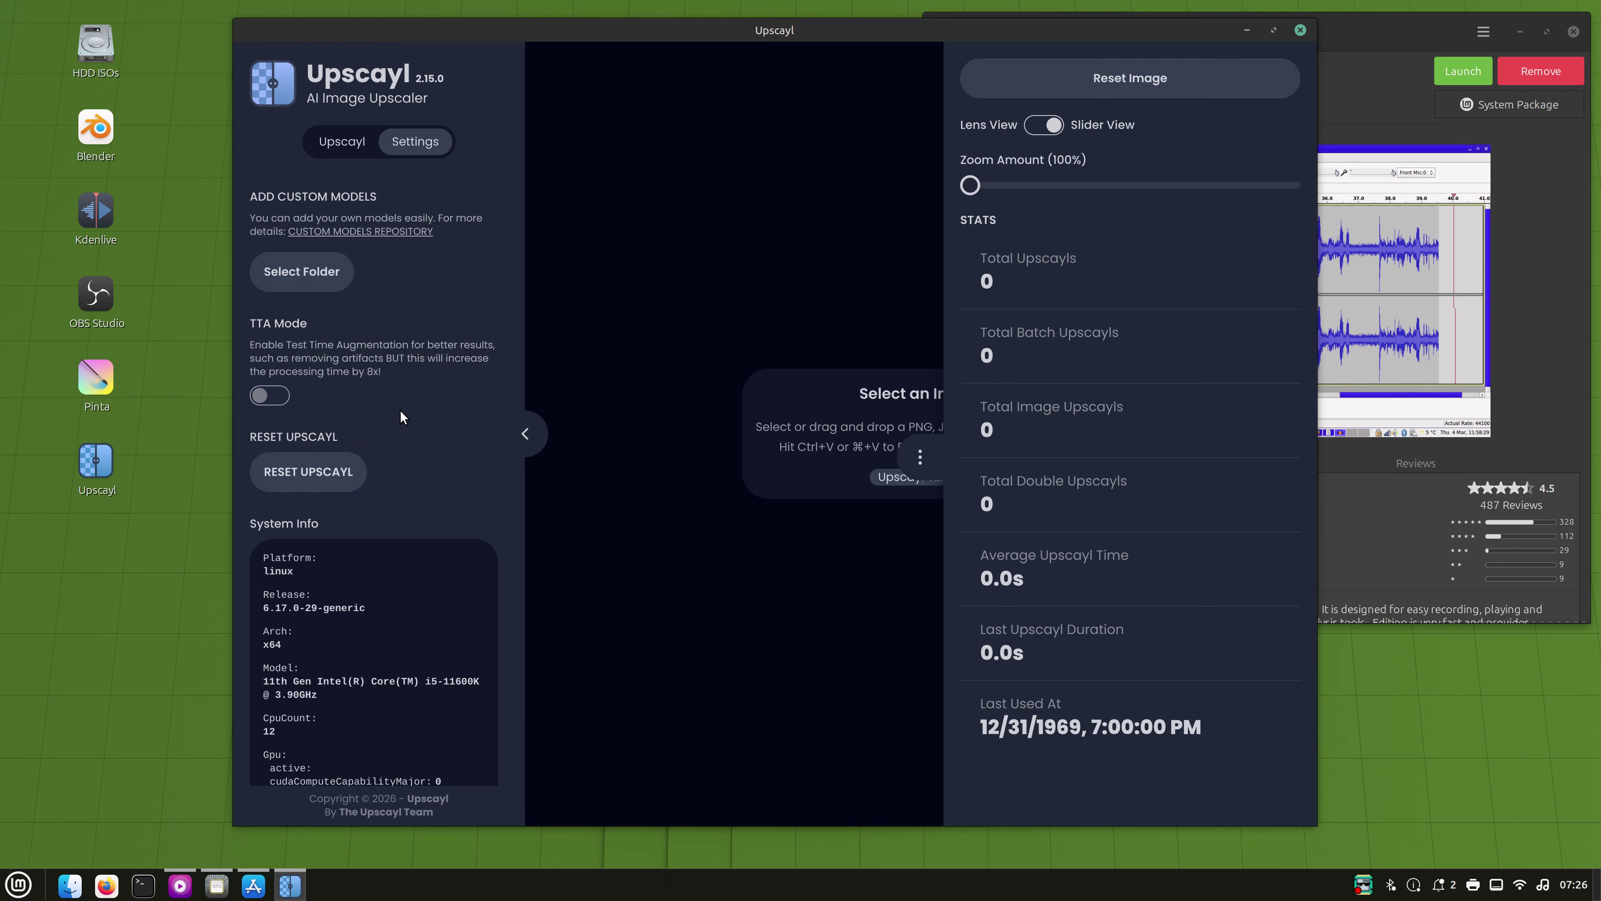
pyautogui.scroll(-2, 402, 416)
pyautogui.scroll(8, 378, 341)
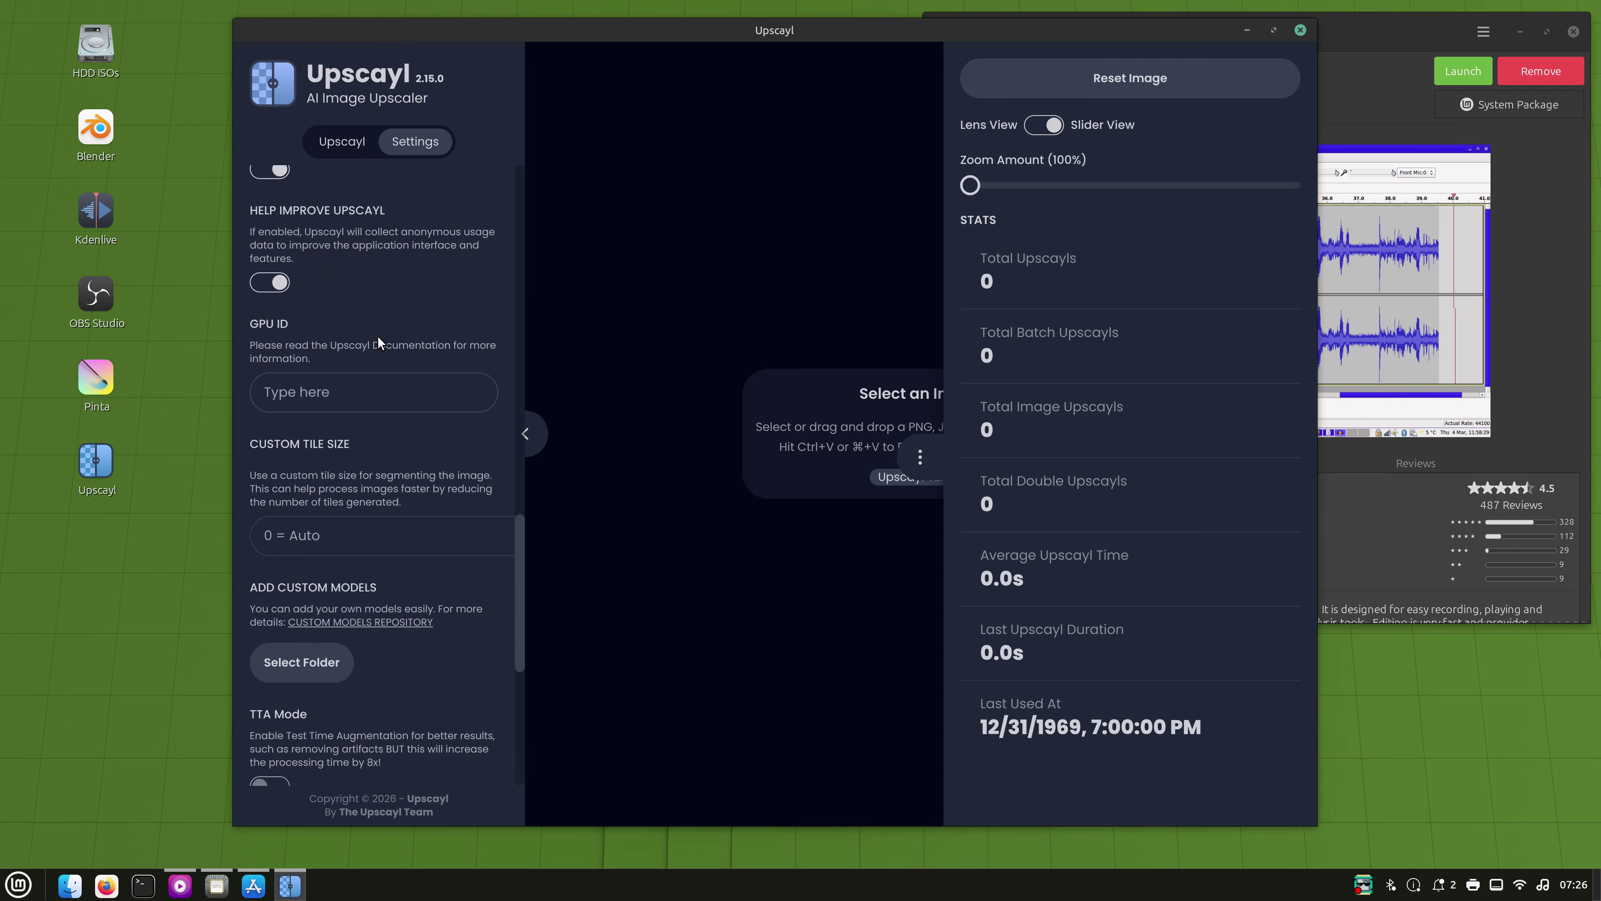
# - View Upscayl's image selection dialog without choosing a file, hide the usage statistics, and close Upscayl
pyautogui.click(345, 142)
pyautogui.click(309, 271)
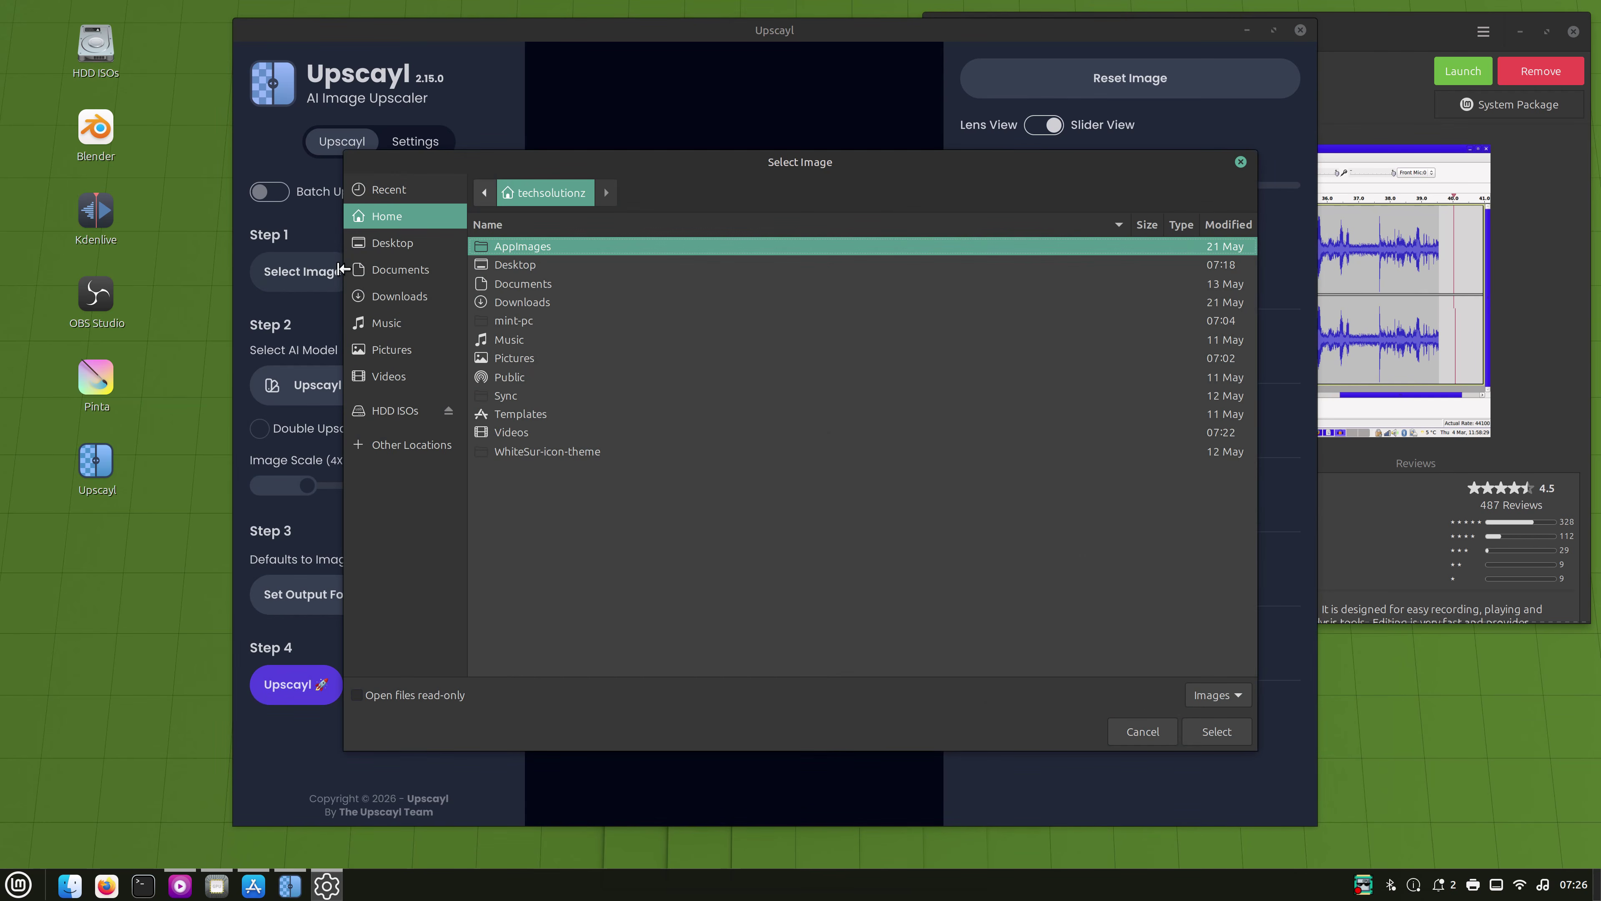
pyautogui.click(1241, 163)
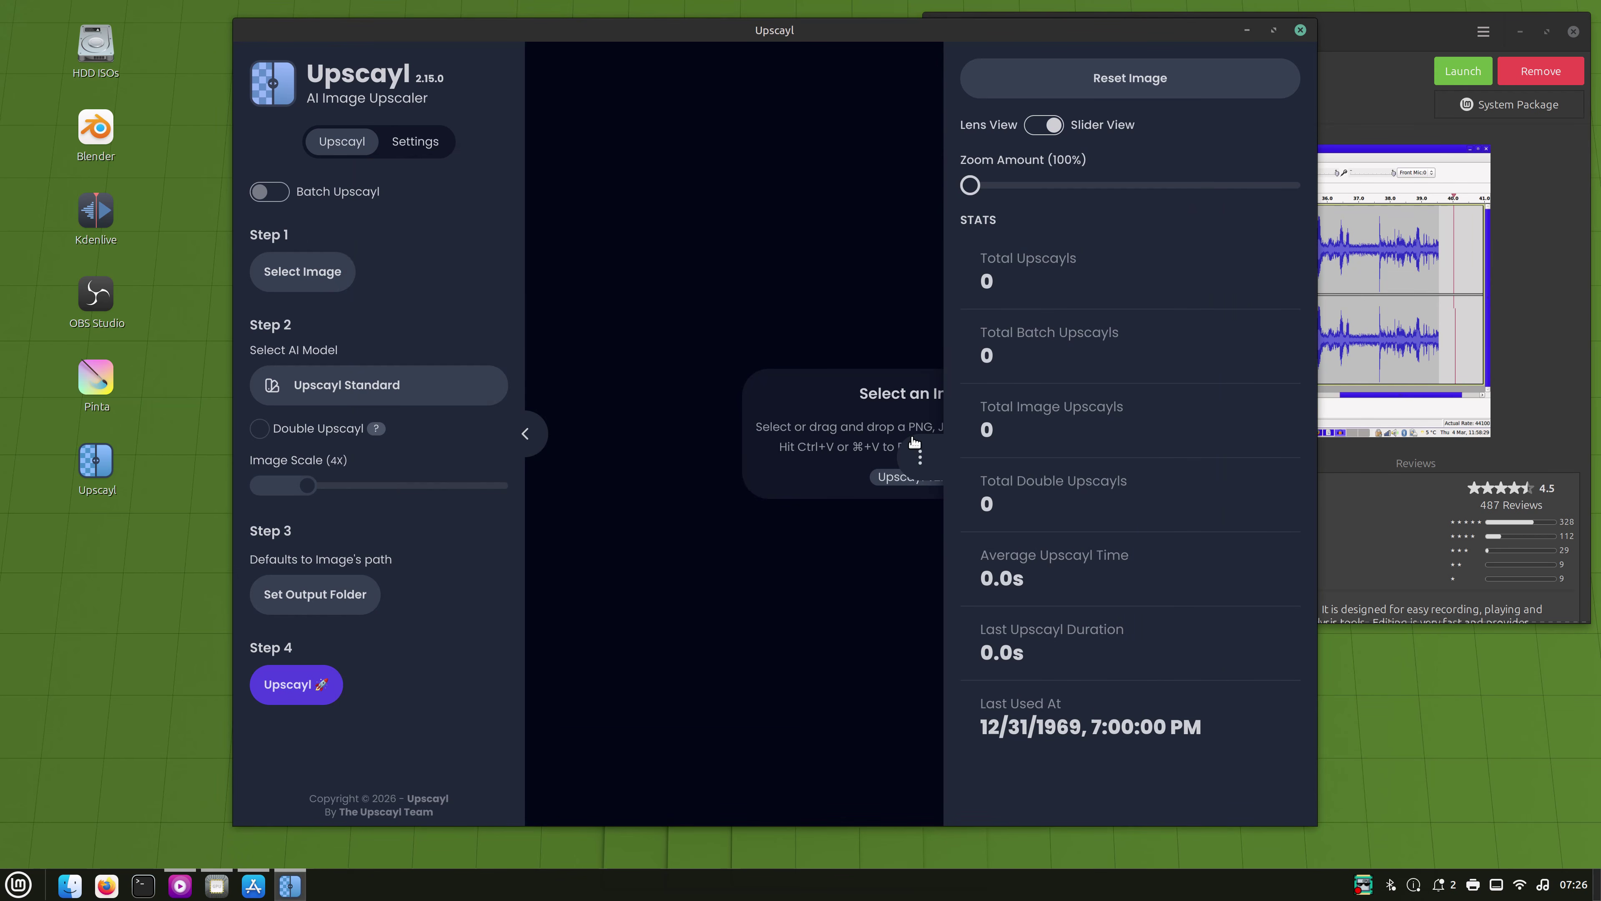
pyautogui.click(920, 457)
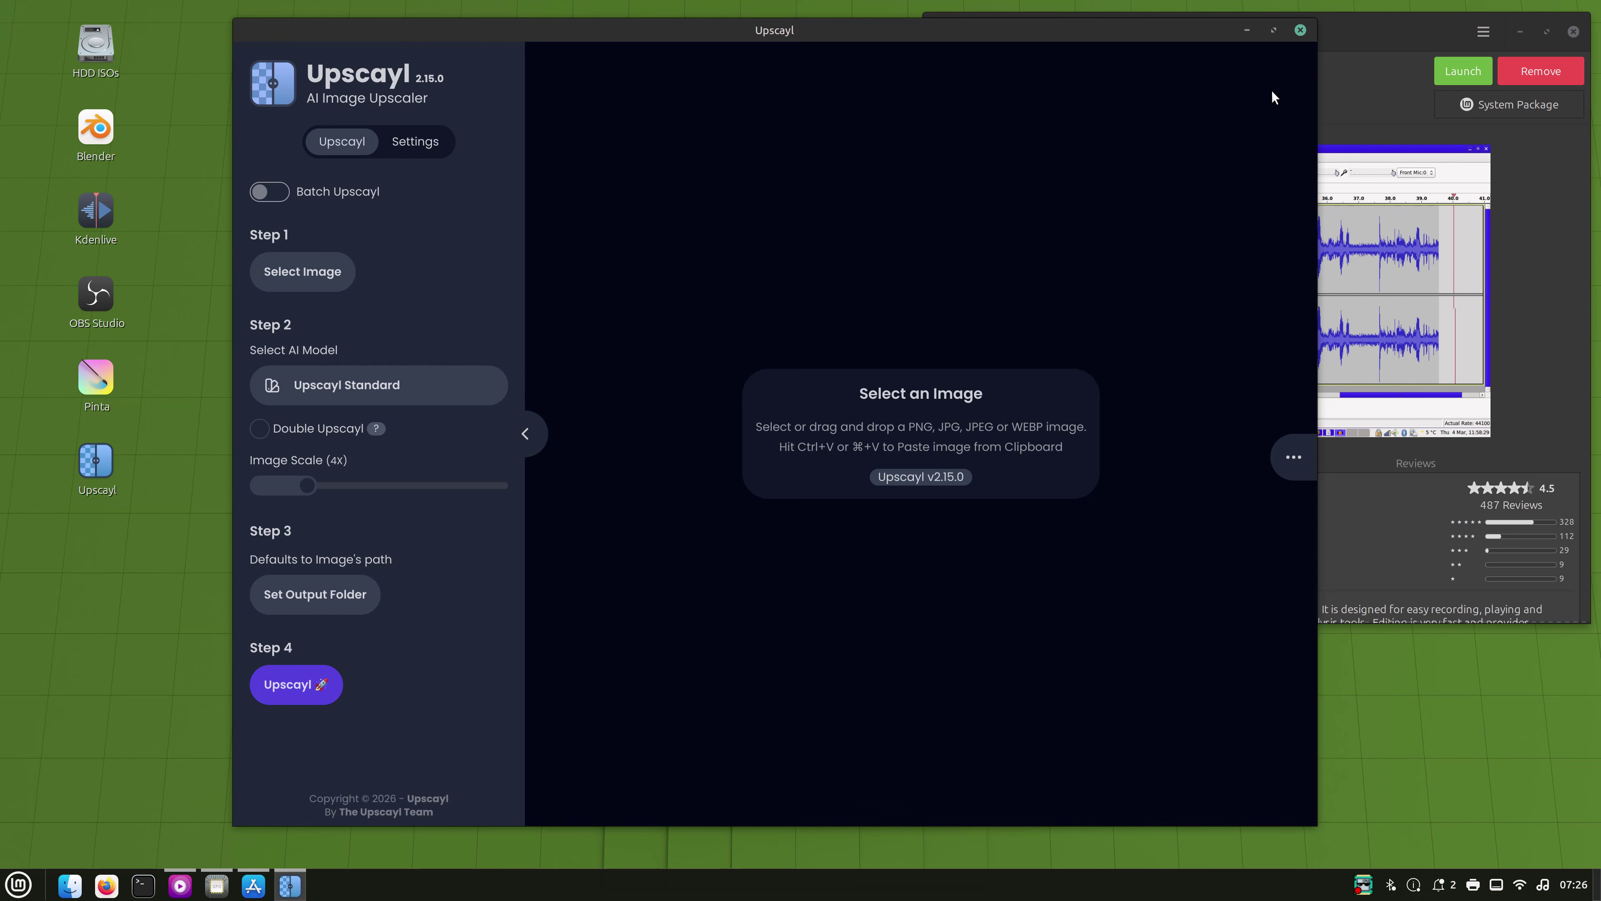
pyautogui.click(1301, 31)
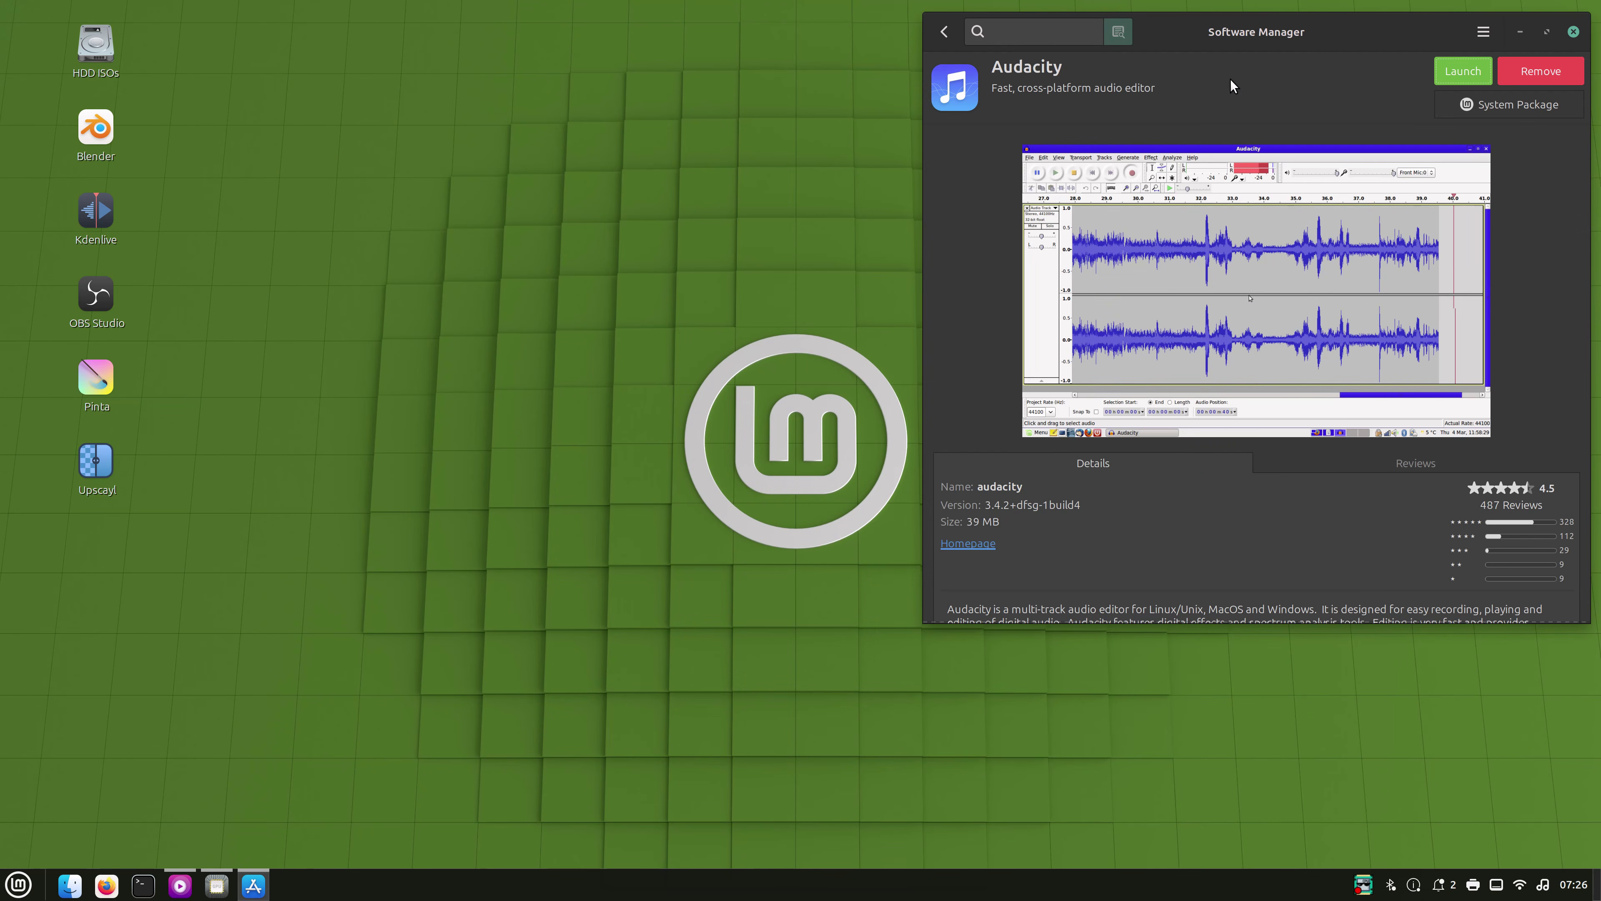
# - Open Pinta from the desktop and look through its additional command and help options
pyautogui.click(138, 408)
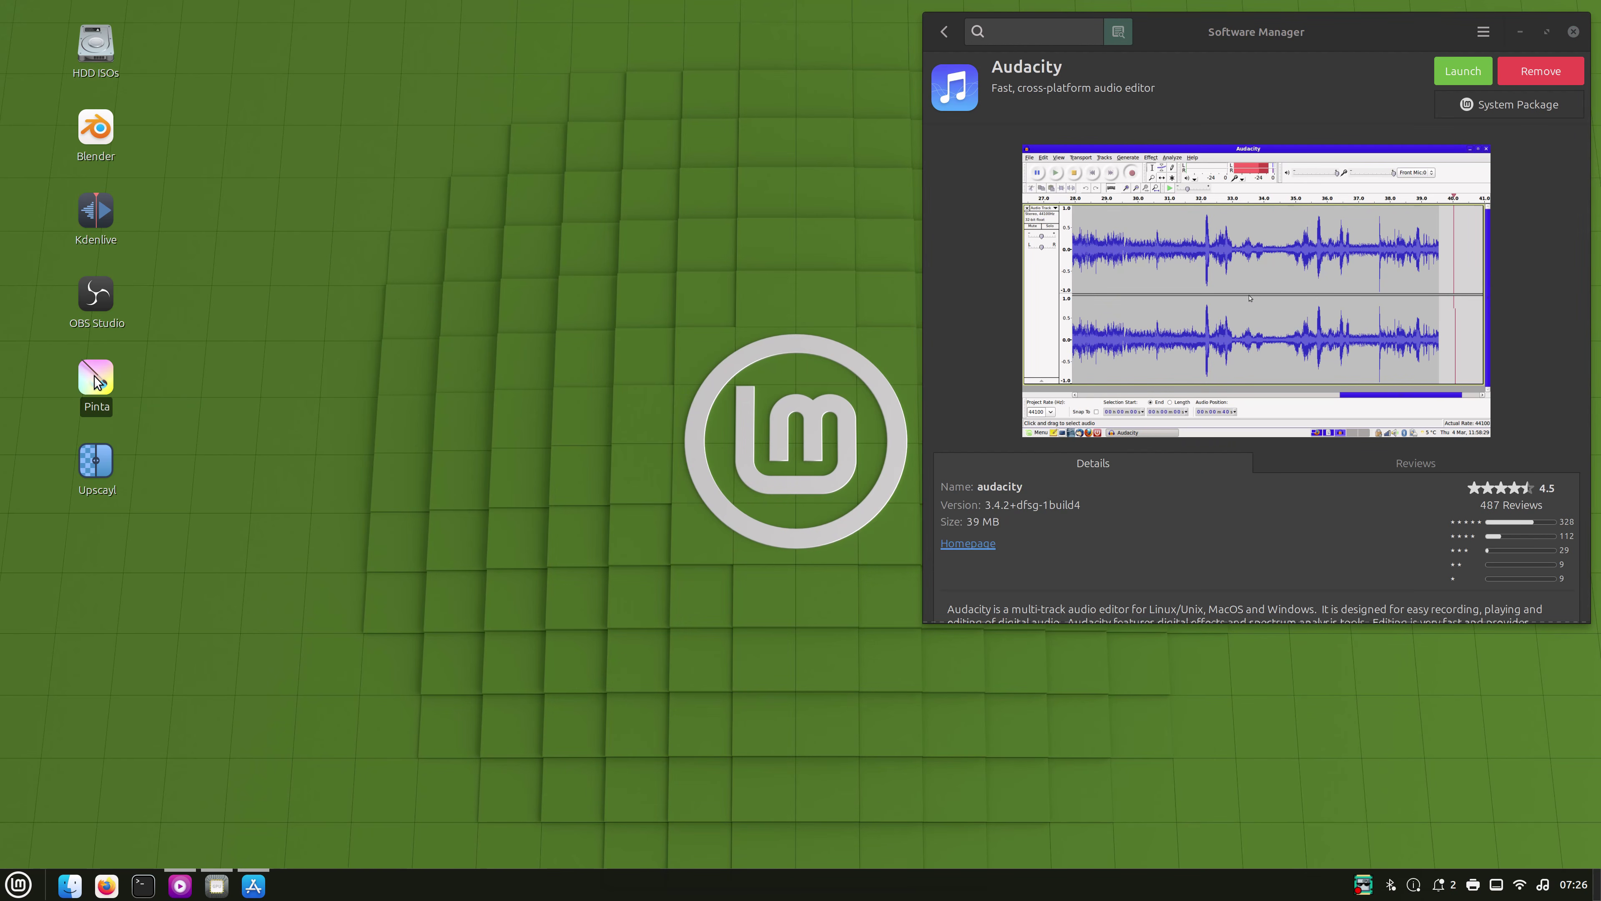
pyautogui.doubleClick(93, 376)
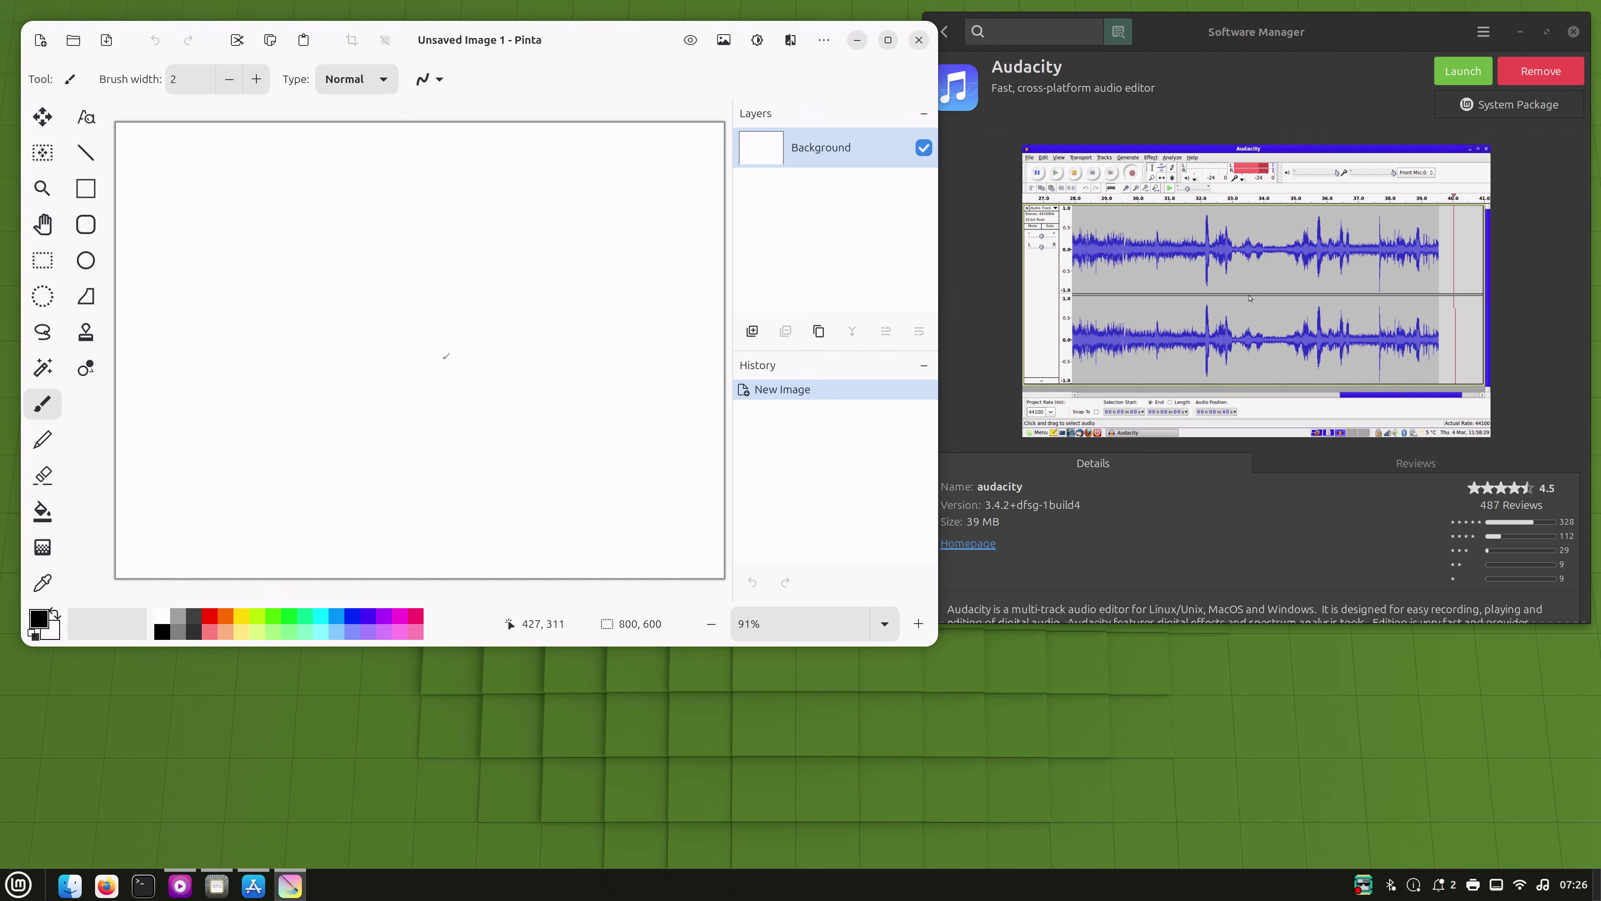
pyautogui.click(830, 48)
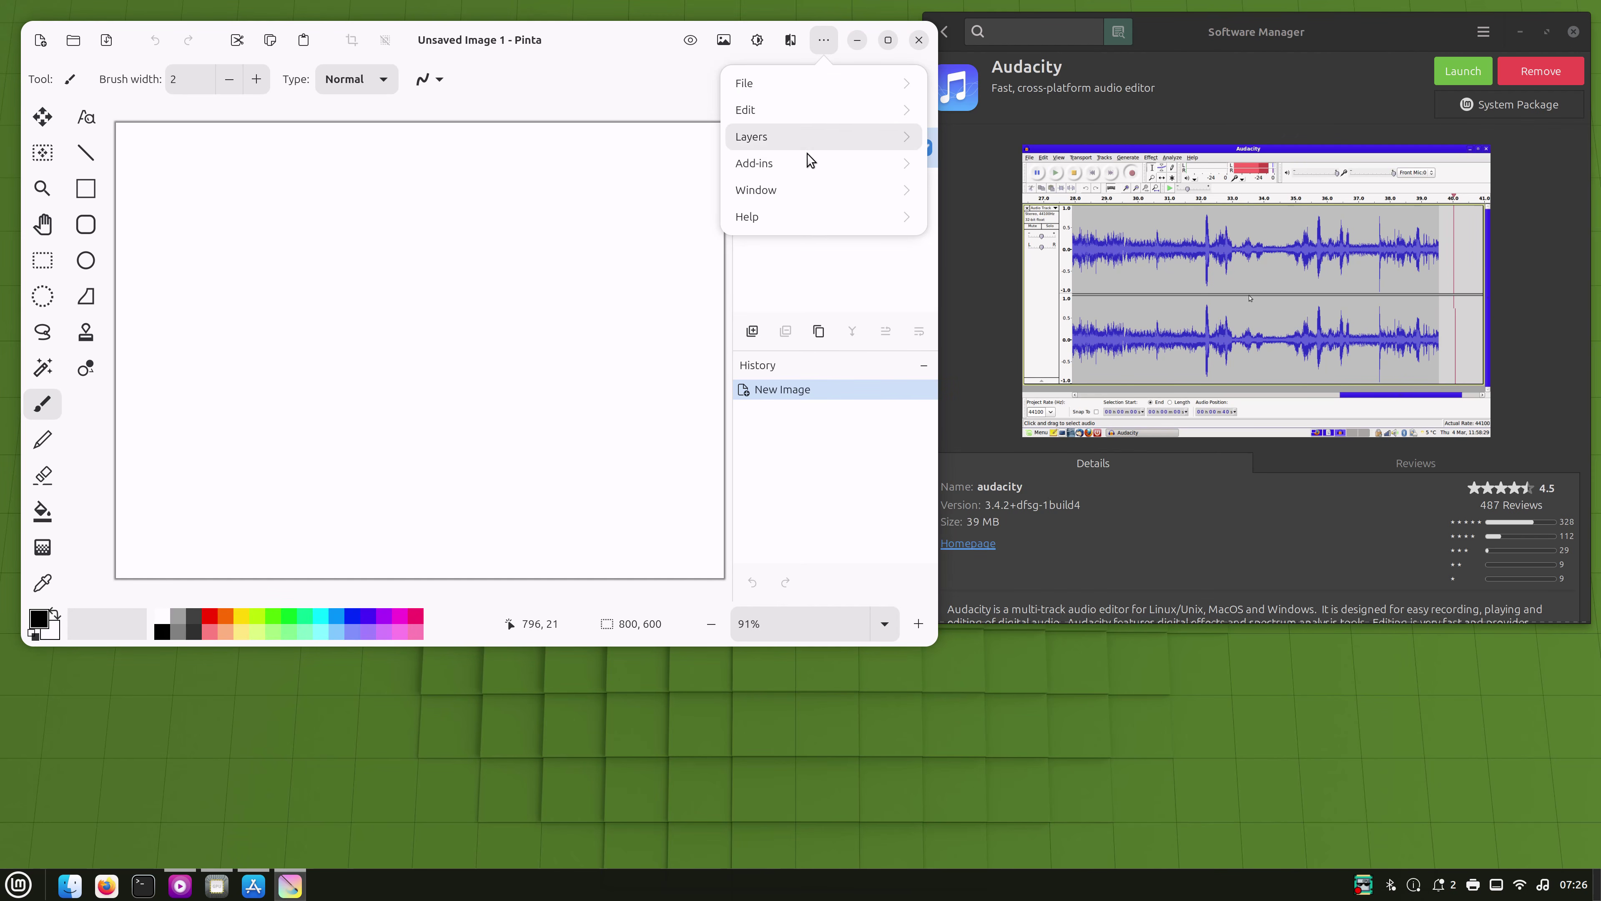
pyautogui.click(775, 215)
pyautogui.click(775, 220)
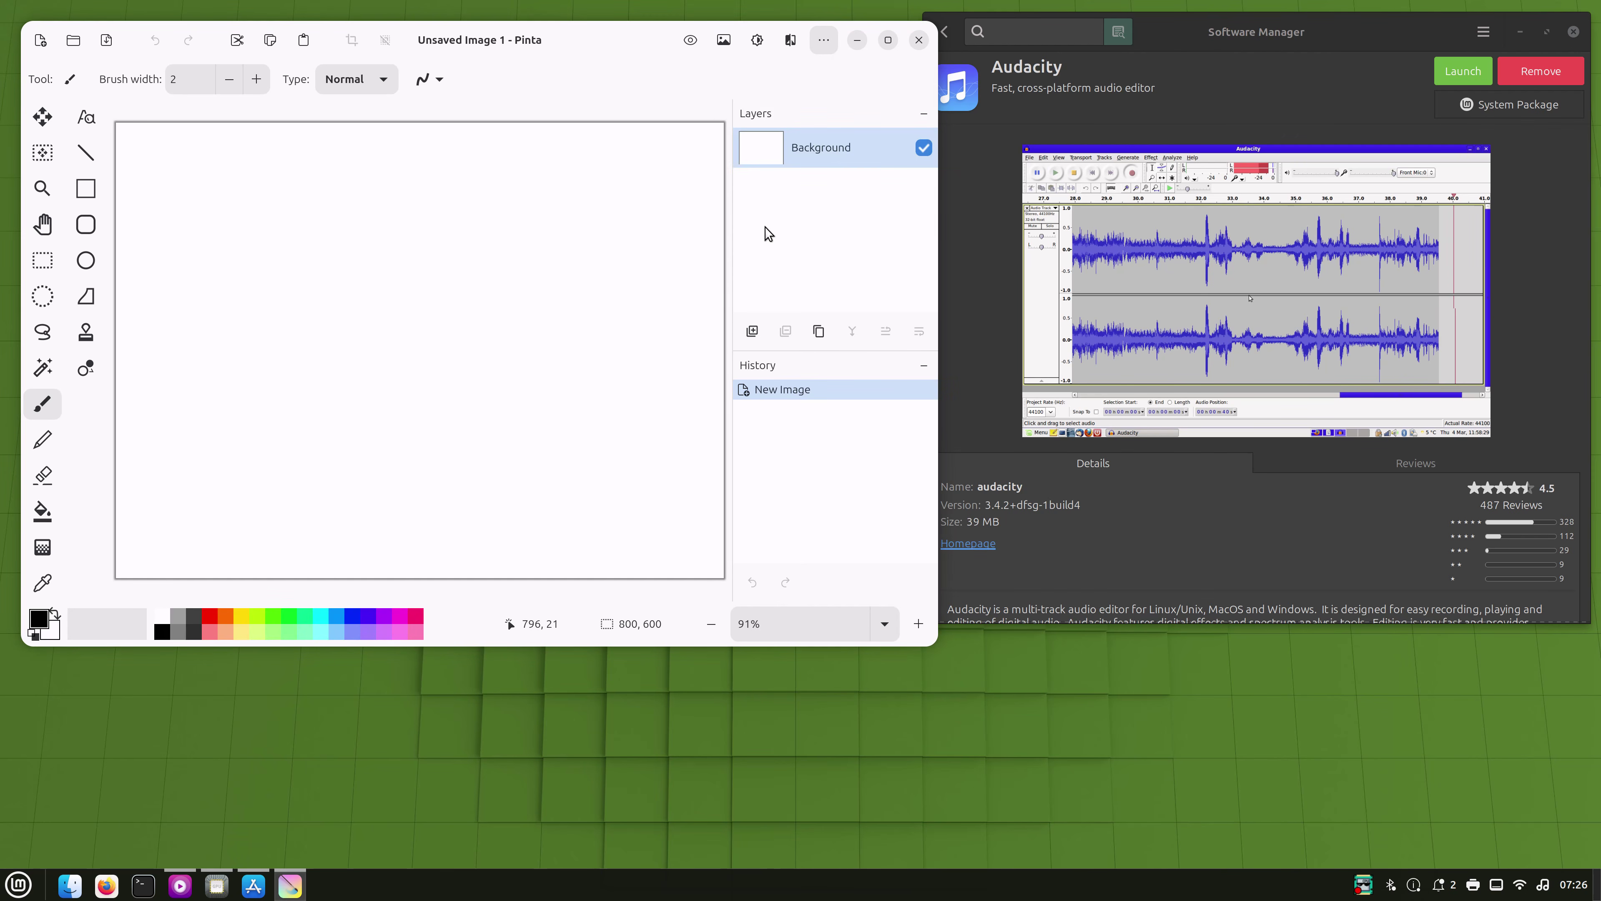
pyautogui.click(610, 79)
# - Draw a large rectangle outline in the middle of the canvas and a small ellipse inside it
pyautogui.click(86, 188)
pyautogui.moveTo(227, 226); pyautogui.dragTo(581, 408)
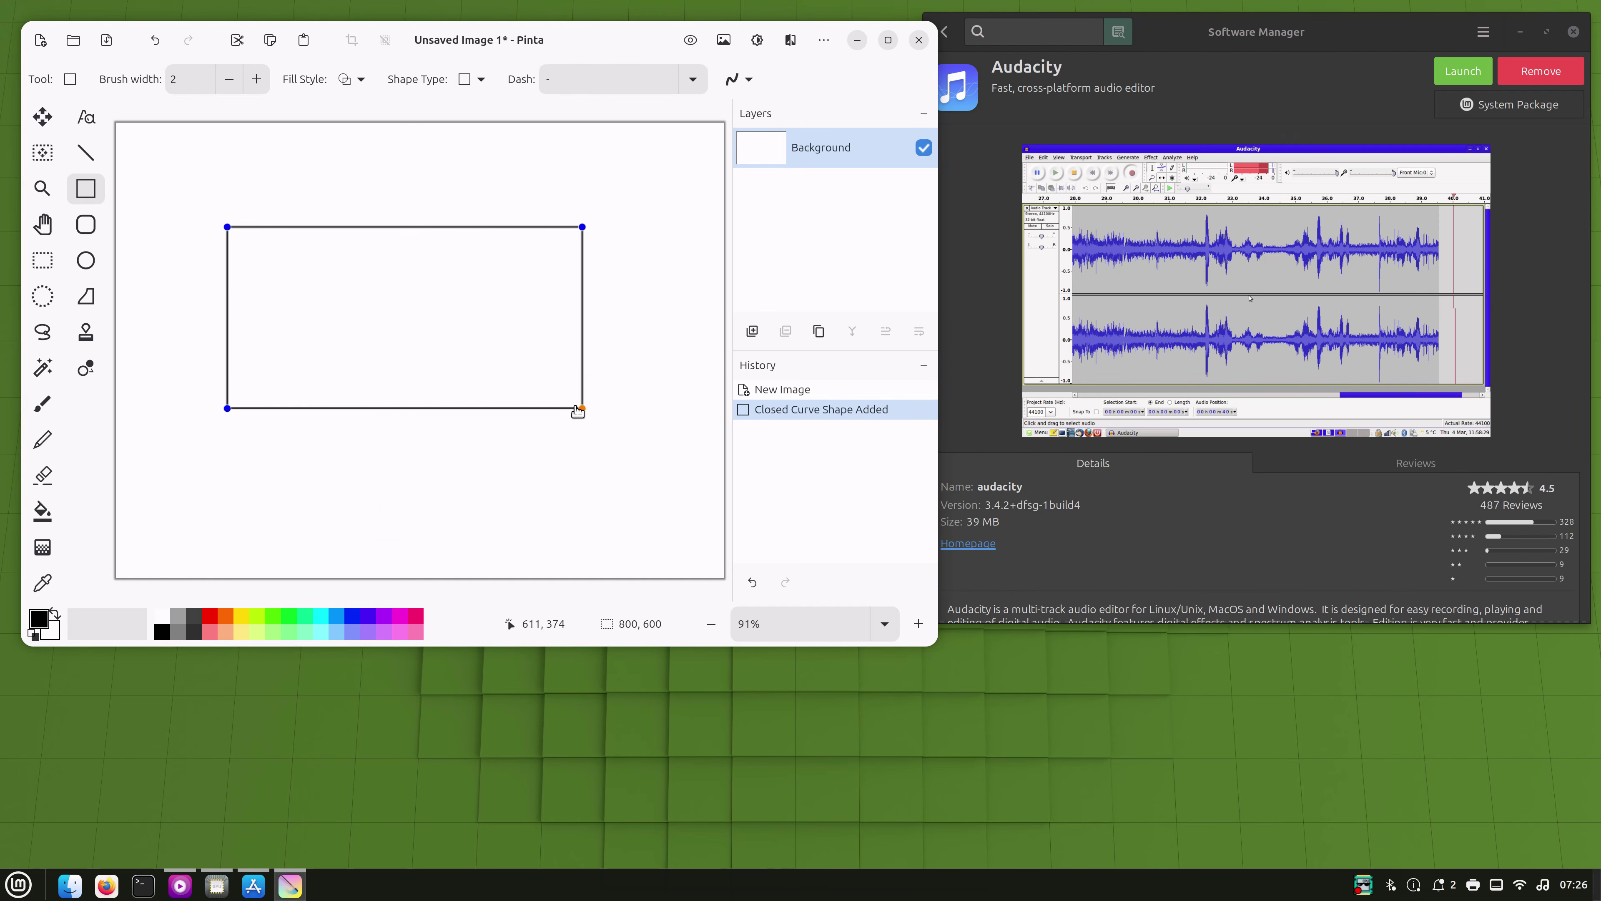
pyautogui.click(86, 260)
pyautogui.moveTo(304, 297); pyautogui.dragTo(376, 357)
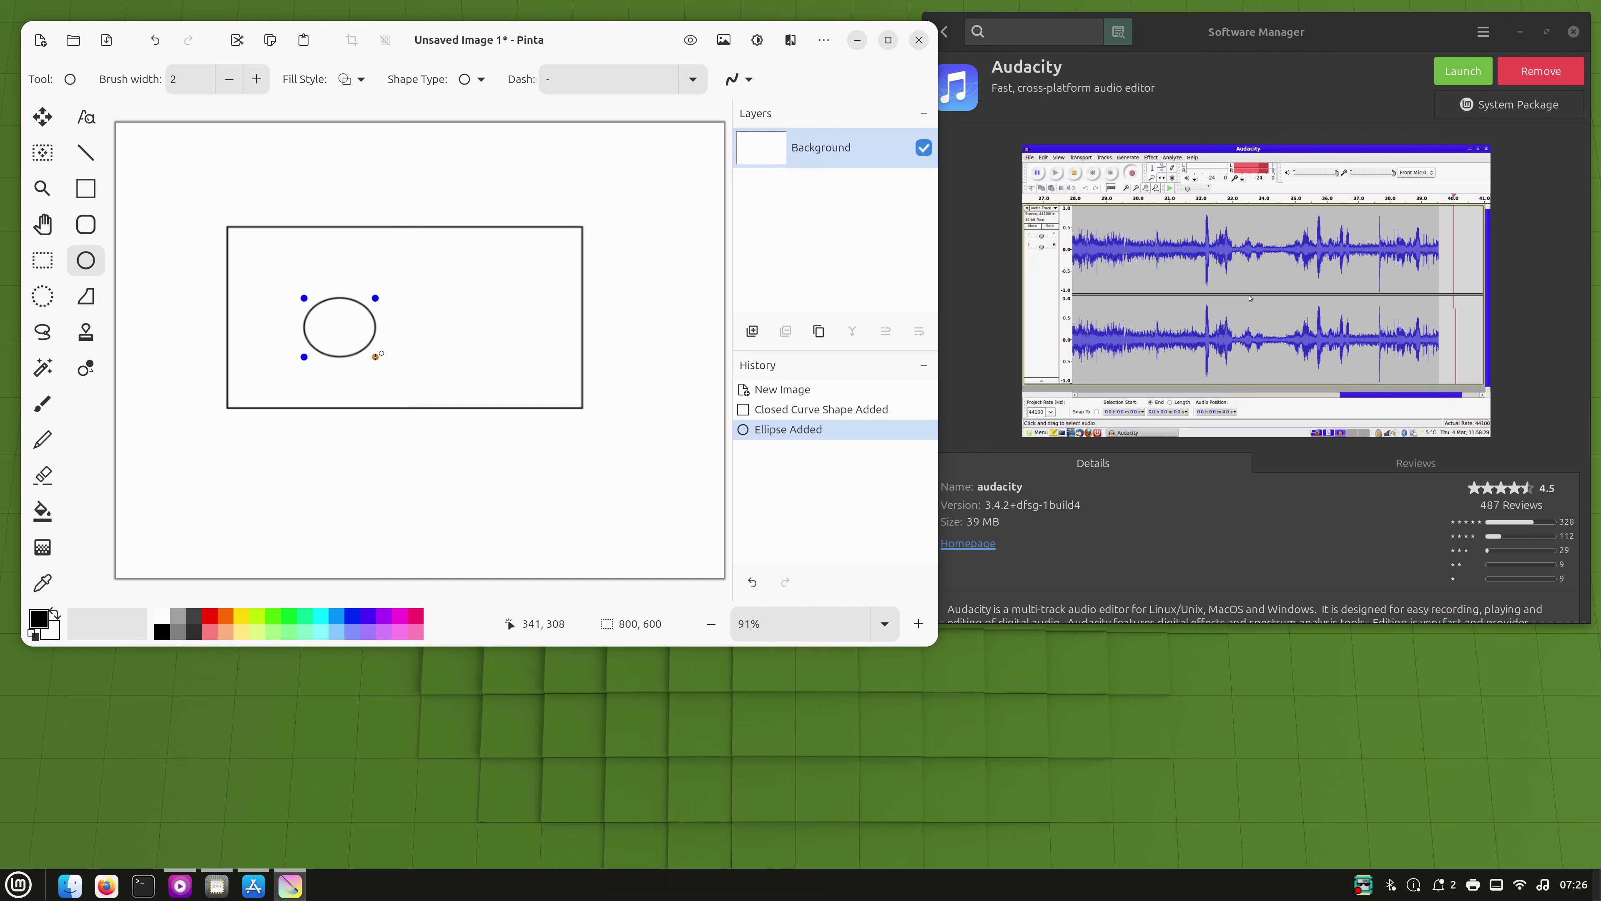
# - Move the selection outline slightly down and to the right on the canvas, and zoom in to 100%
pyautogui.click(43, 153)
pyautogui.moveTo(229, 236); pyautogui.dragTo(268, 271)
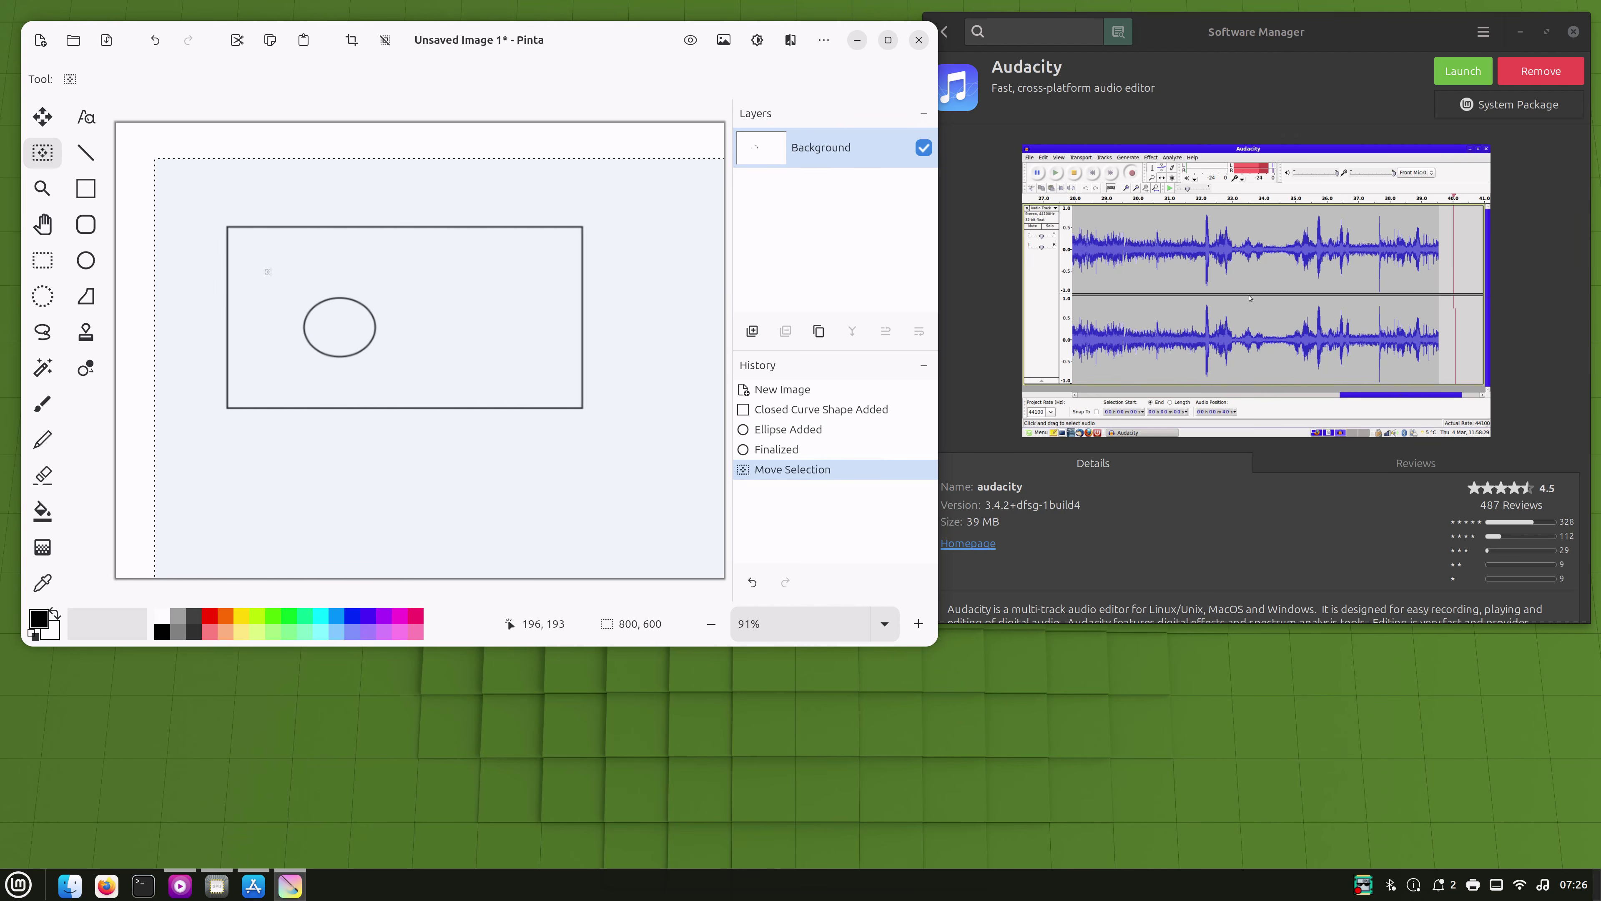
pyautogui.click(43, 189)
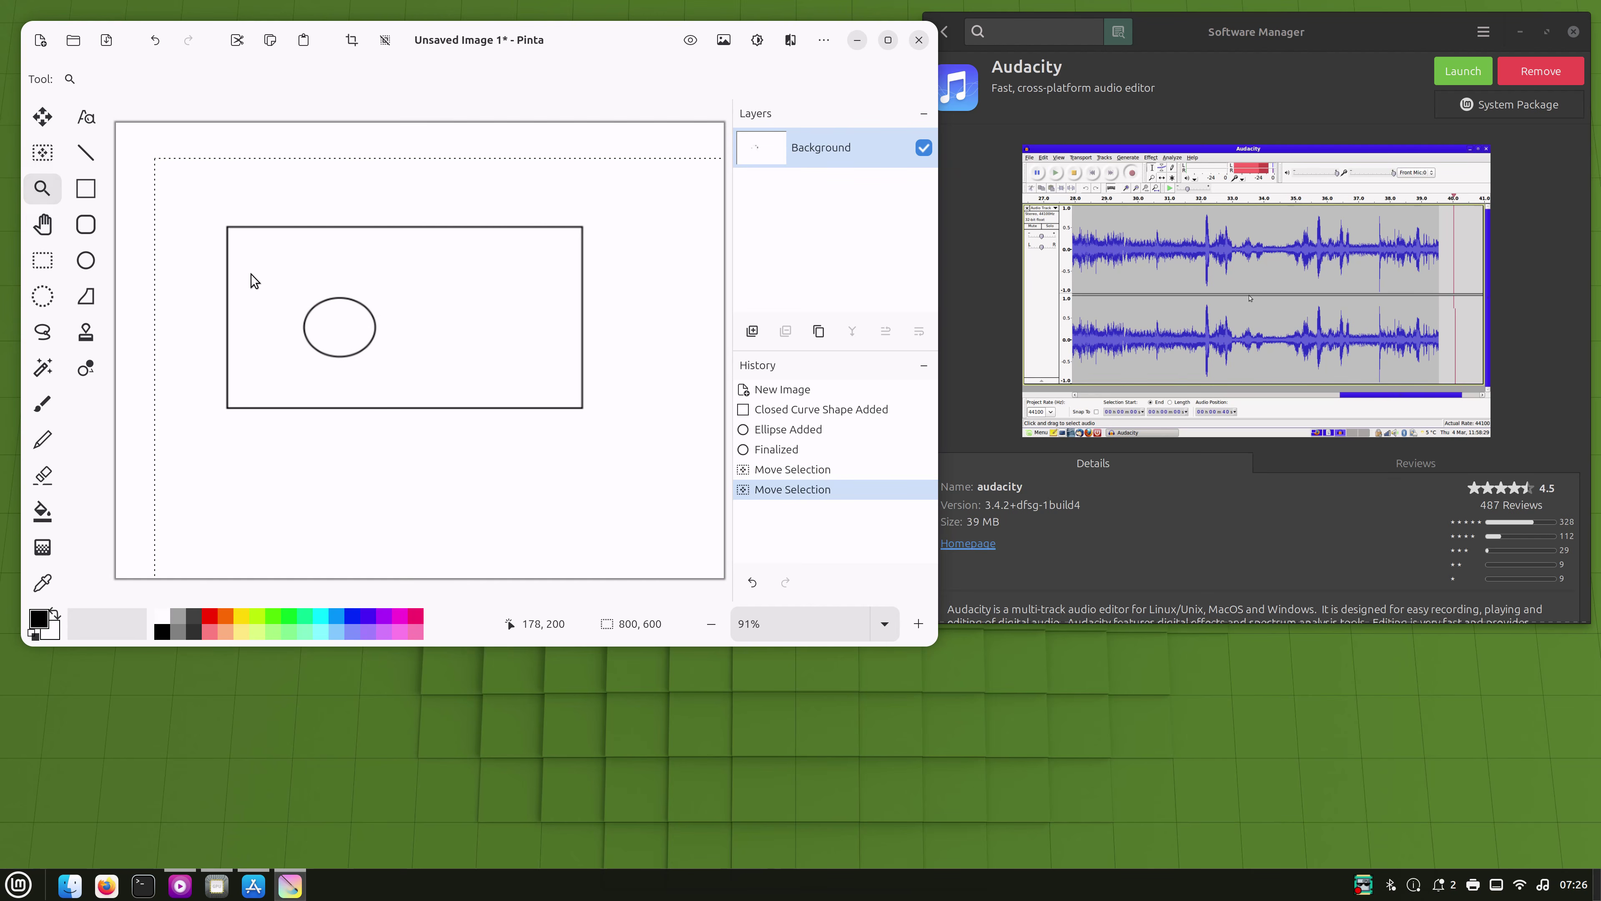
pyautogui.click(253, 279)
# - Paint a black dot beside the ellipse and several short bright green marks inside it with the Paintbrush at width 2
pyautogui.click(43, 404)
pyautogui.click(268, 340)
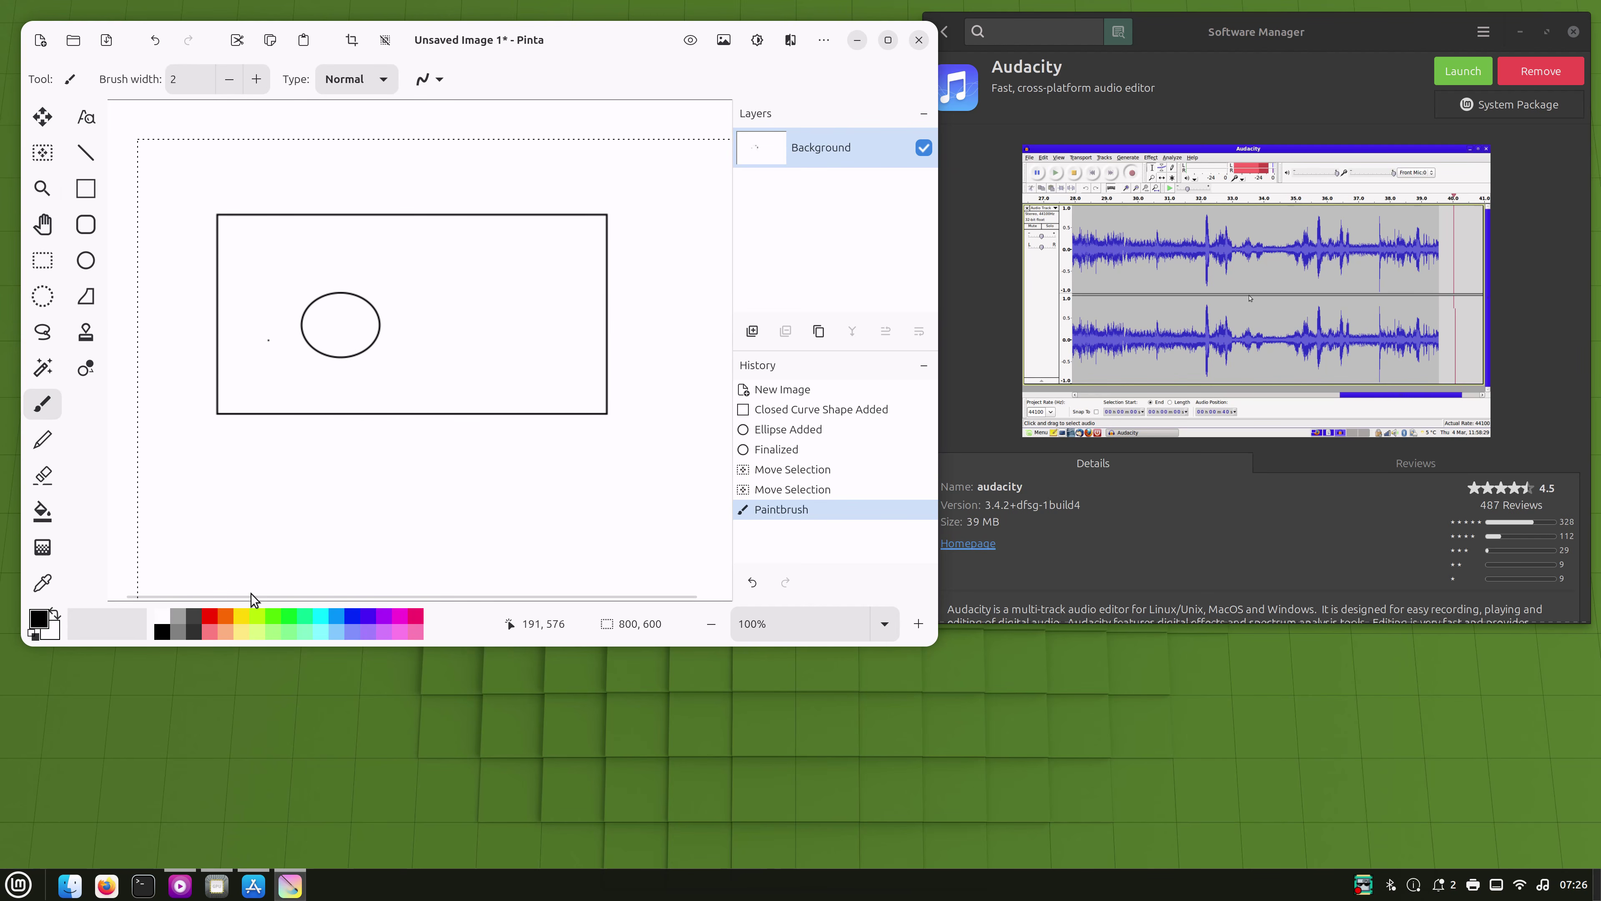
pyautogui.click(273, 616)
pyautogui.click(325, 321)
pyautogui.click(340, 324)
pyautogui.moveTo(353, 324); pyautogui.dragTo(367, 322)
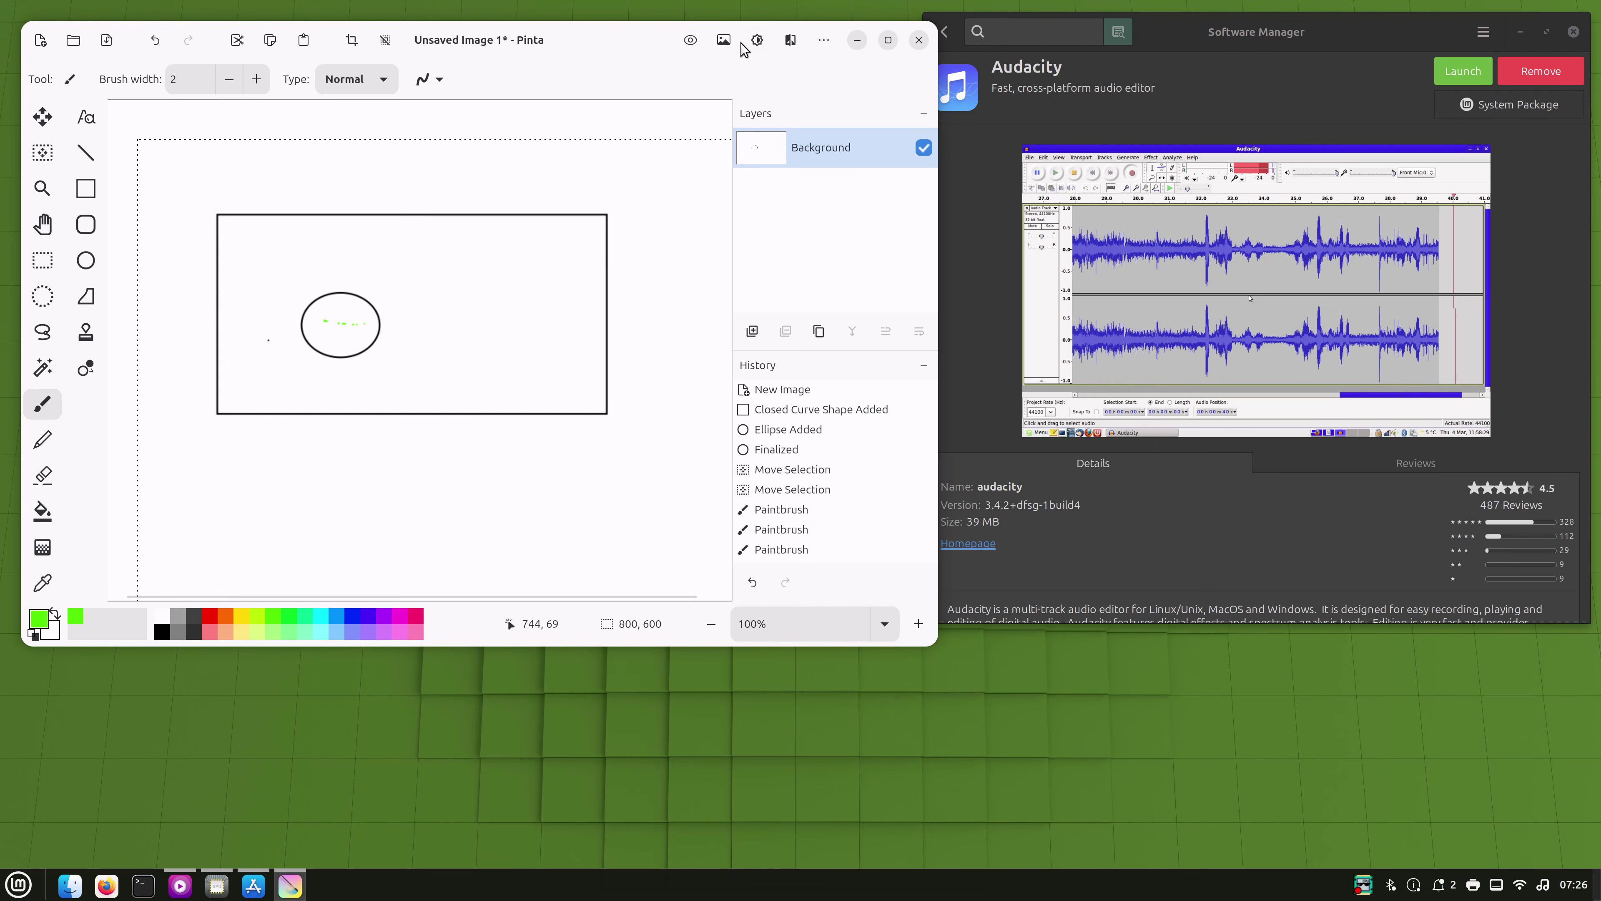
# - Toggle the Pinta window between maximized and normal size, and close Pinta without saving the drawing
pyautogui.doubleClick(600, 39)
pyautogui.doubleClick(633, 17)
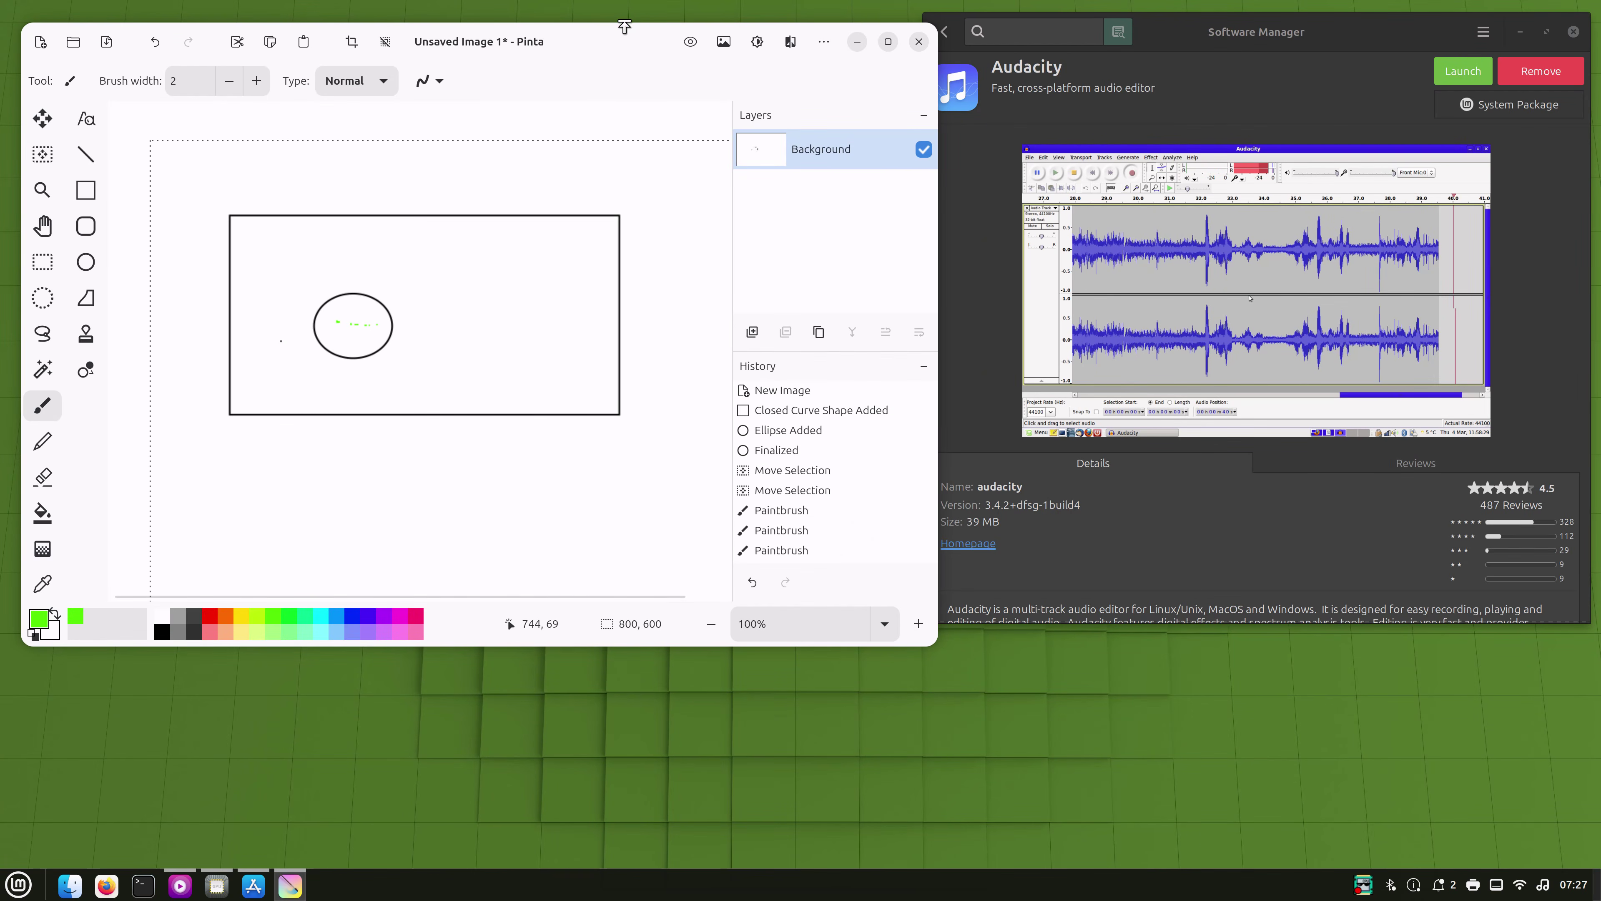
pyautogui.doubleClick(625, 28)
pyautogui.doubleClick(623, 31)
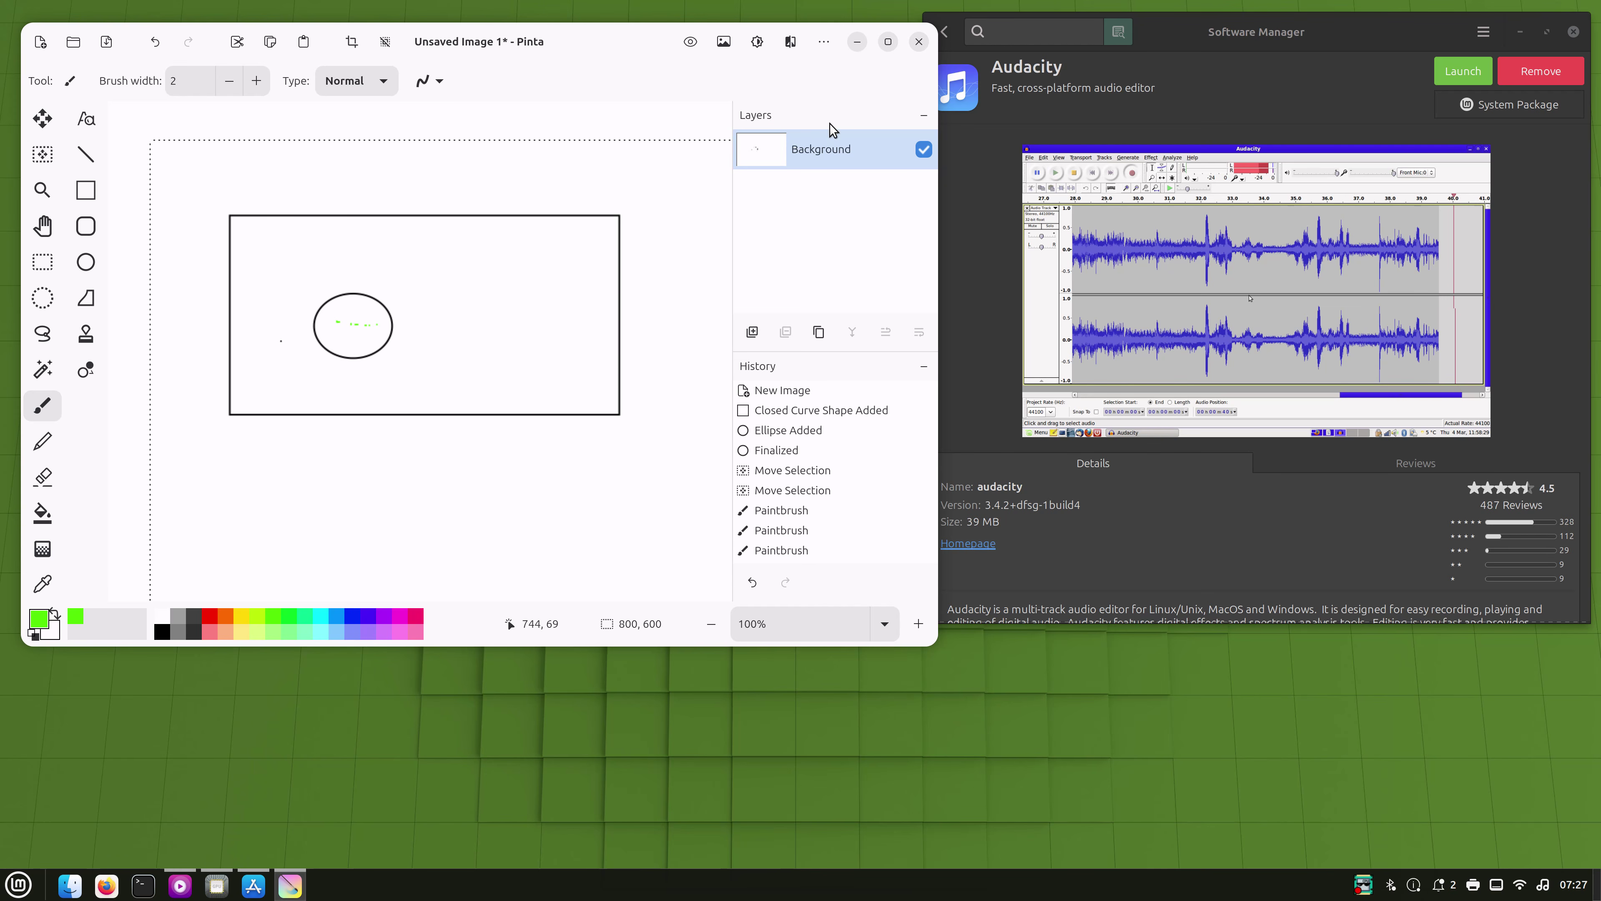
pyautogui.click(920, 42)
pyautogui.click(528, 315)
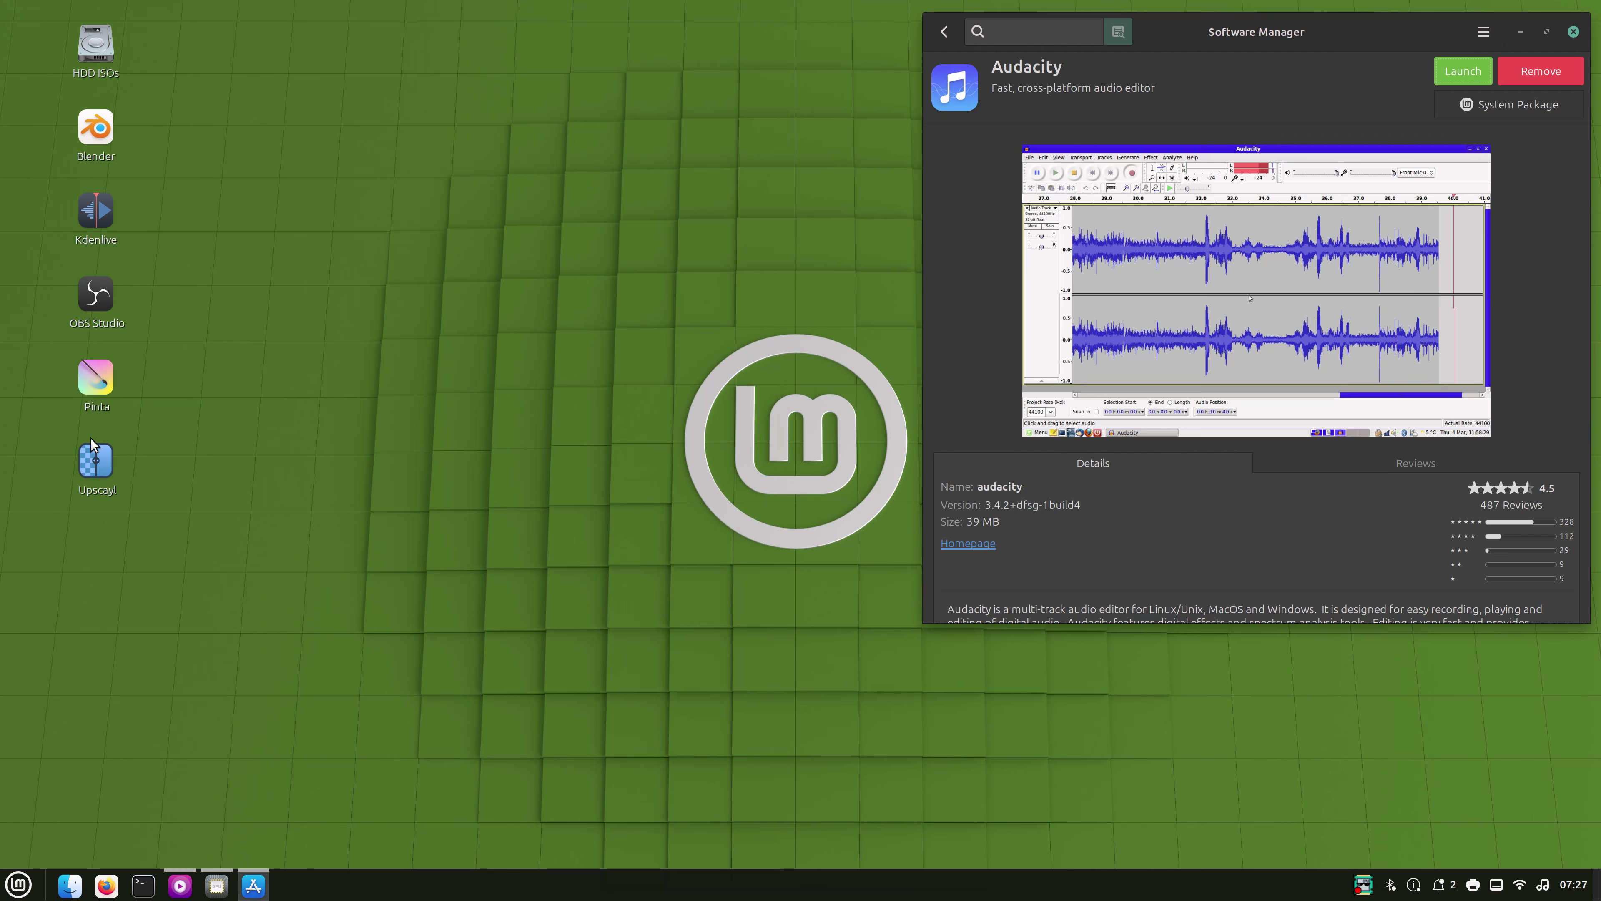
# - Open Blender from the desktop and start a new Video Editing file
pyautogui.doubleClick(96, 130)
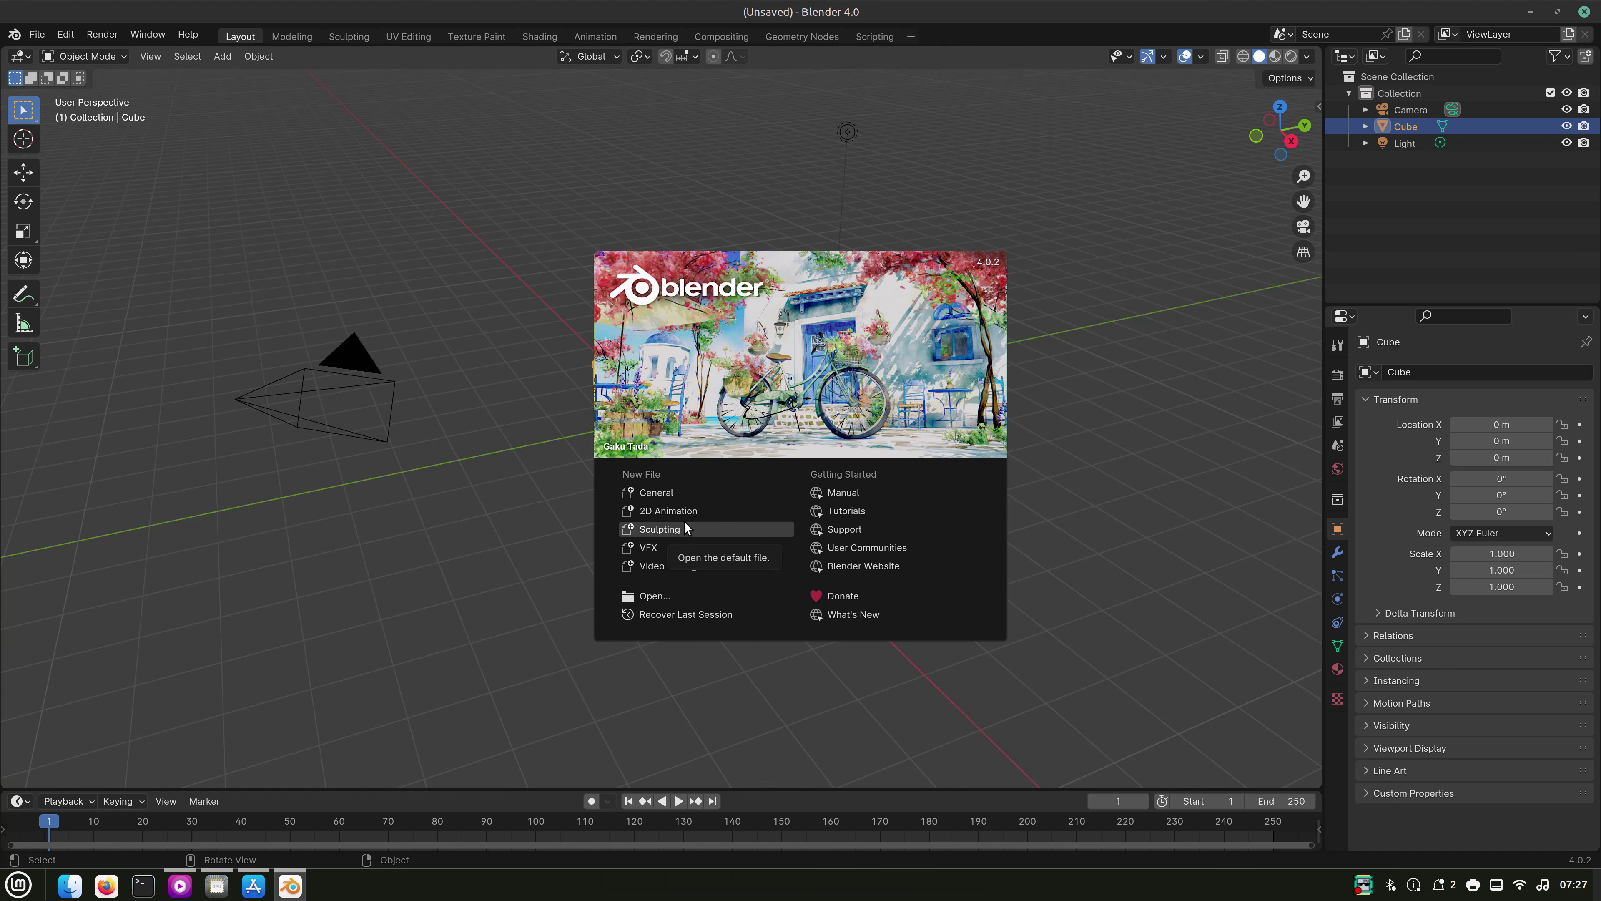
pyautogui.click(682, 565)
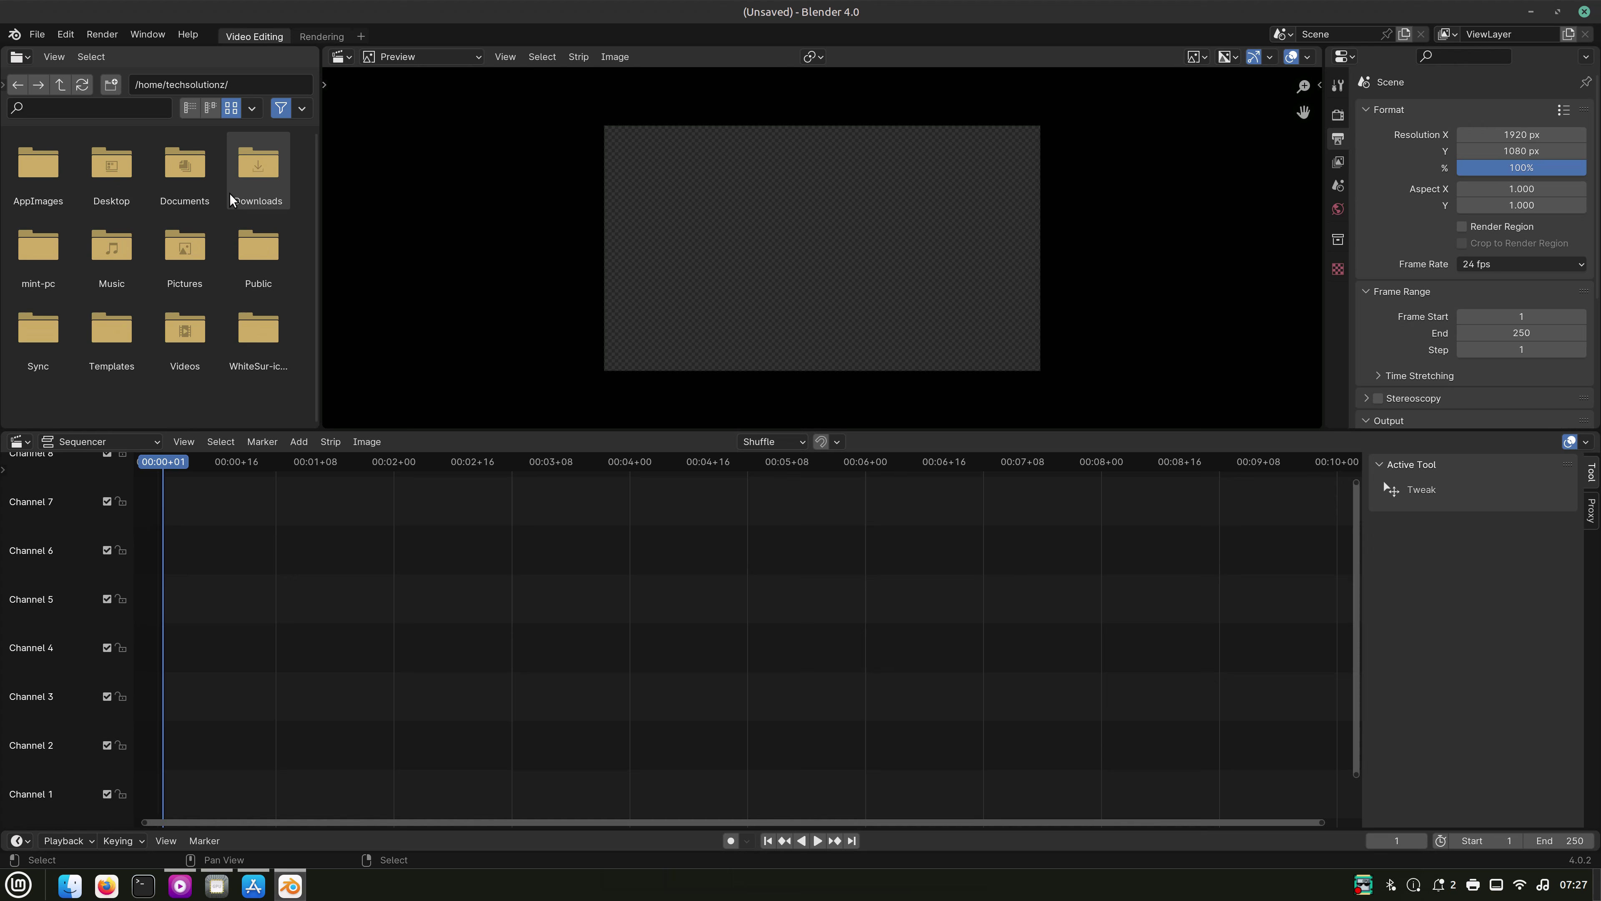
# - Render the empty sequence as an animation and close the render window
pyautogui.click(102, 34)
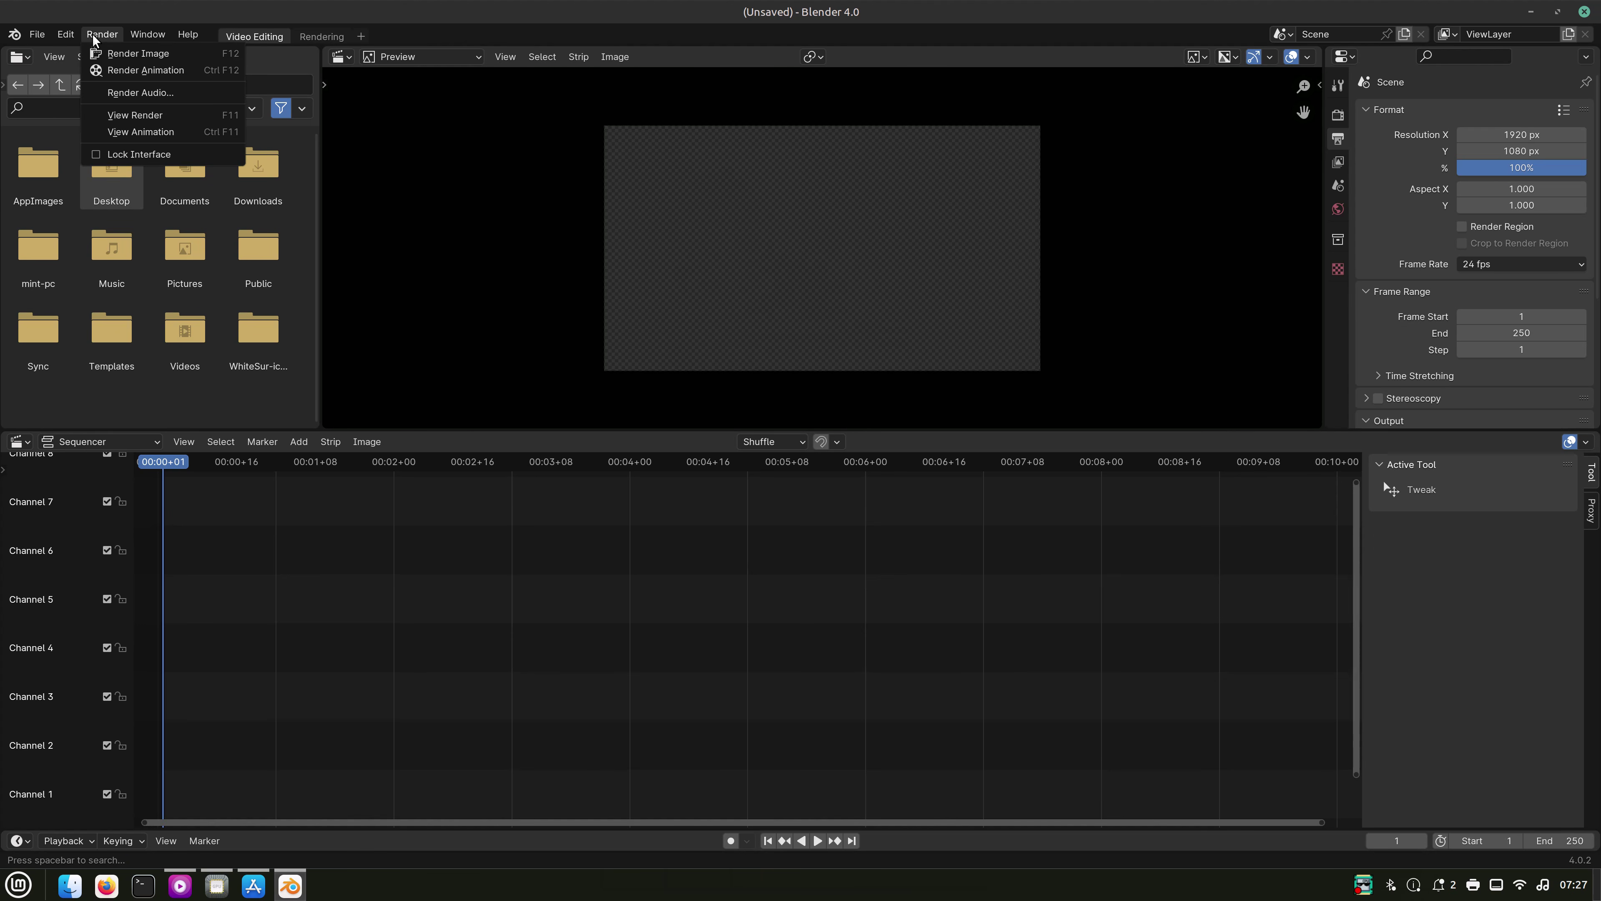
pyautogui.click(145, 70)
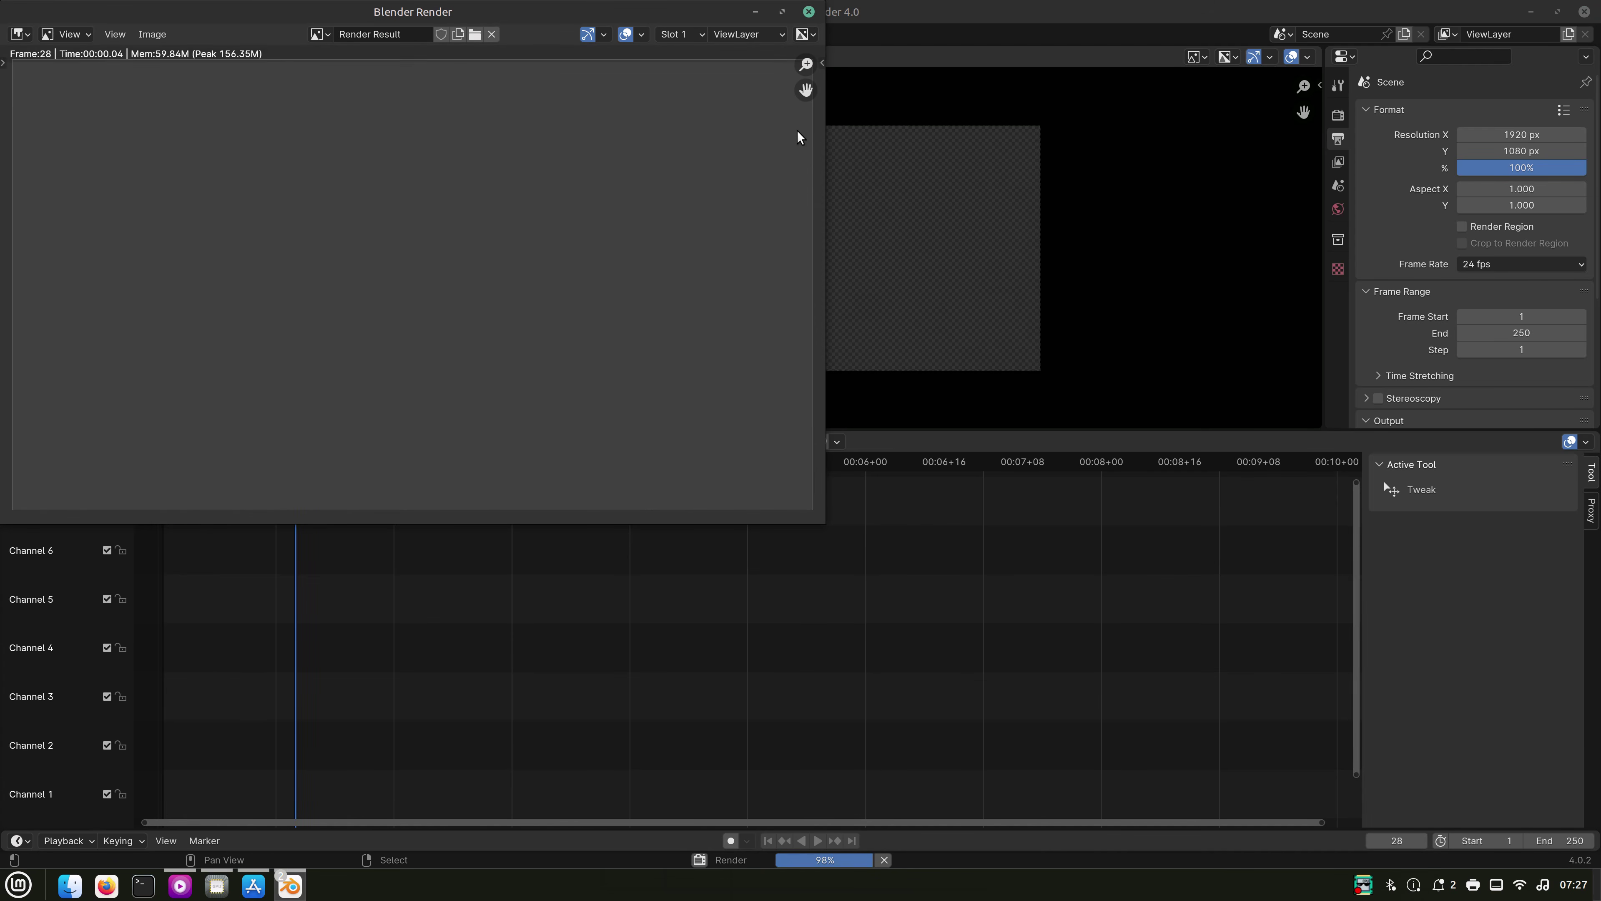
pyautogui.click(808, 13)
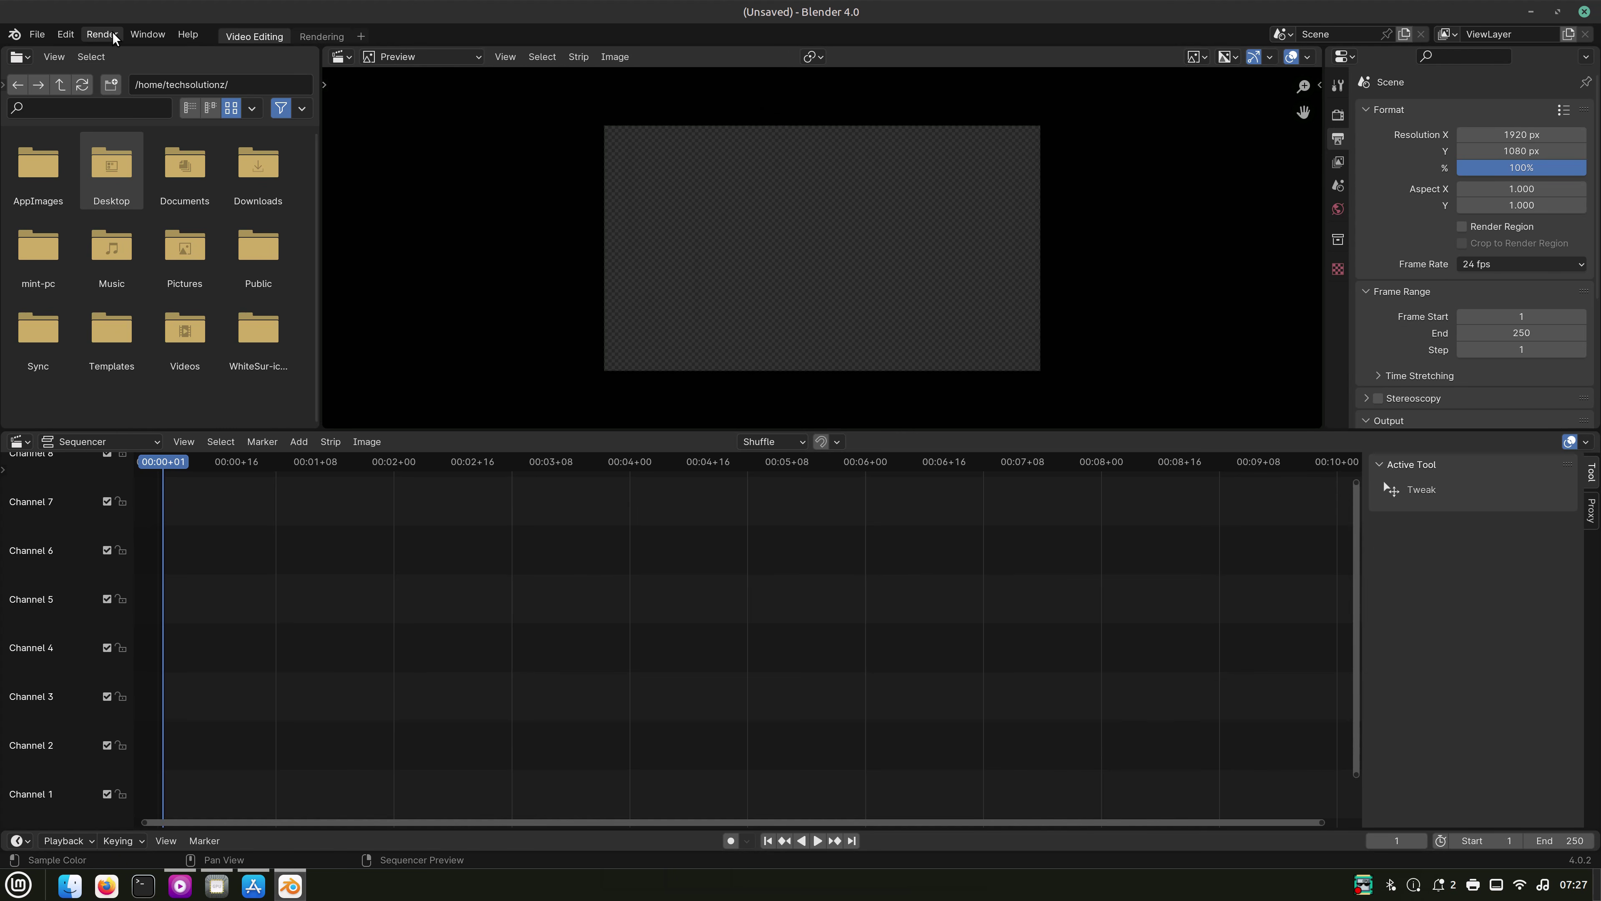
# - Open Blender's online Tutorials page from its help resources and close the Firefox window
pyautogui.click(188, 34)
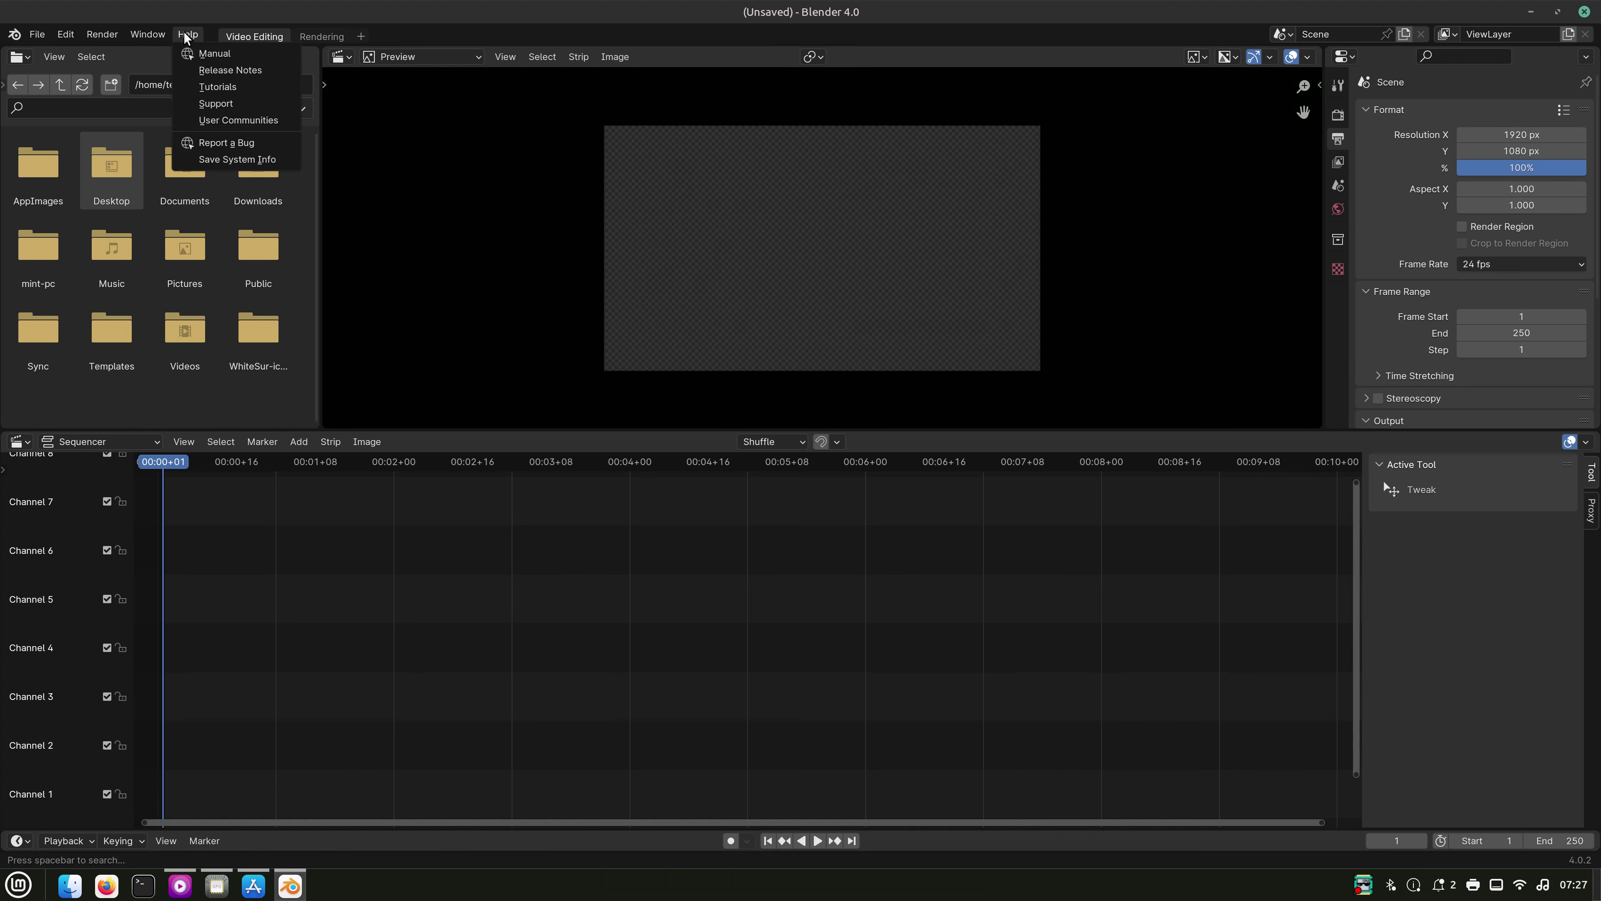
pyautogui.click(230, 90)
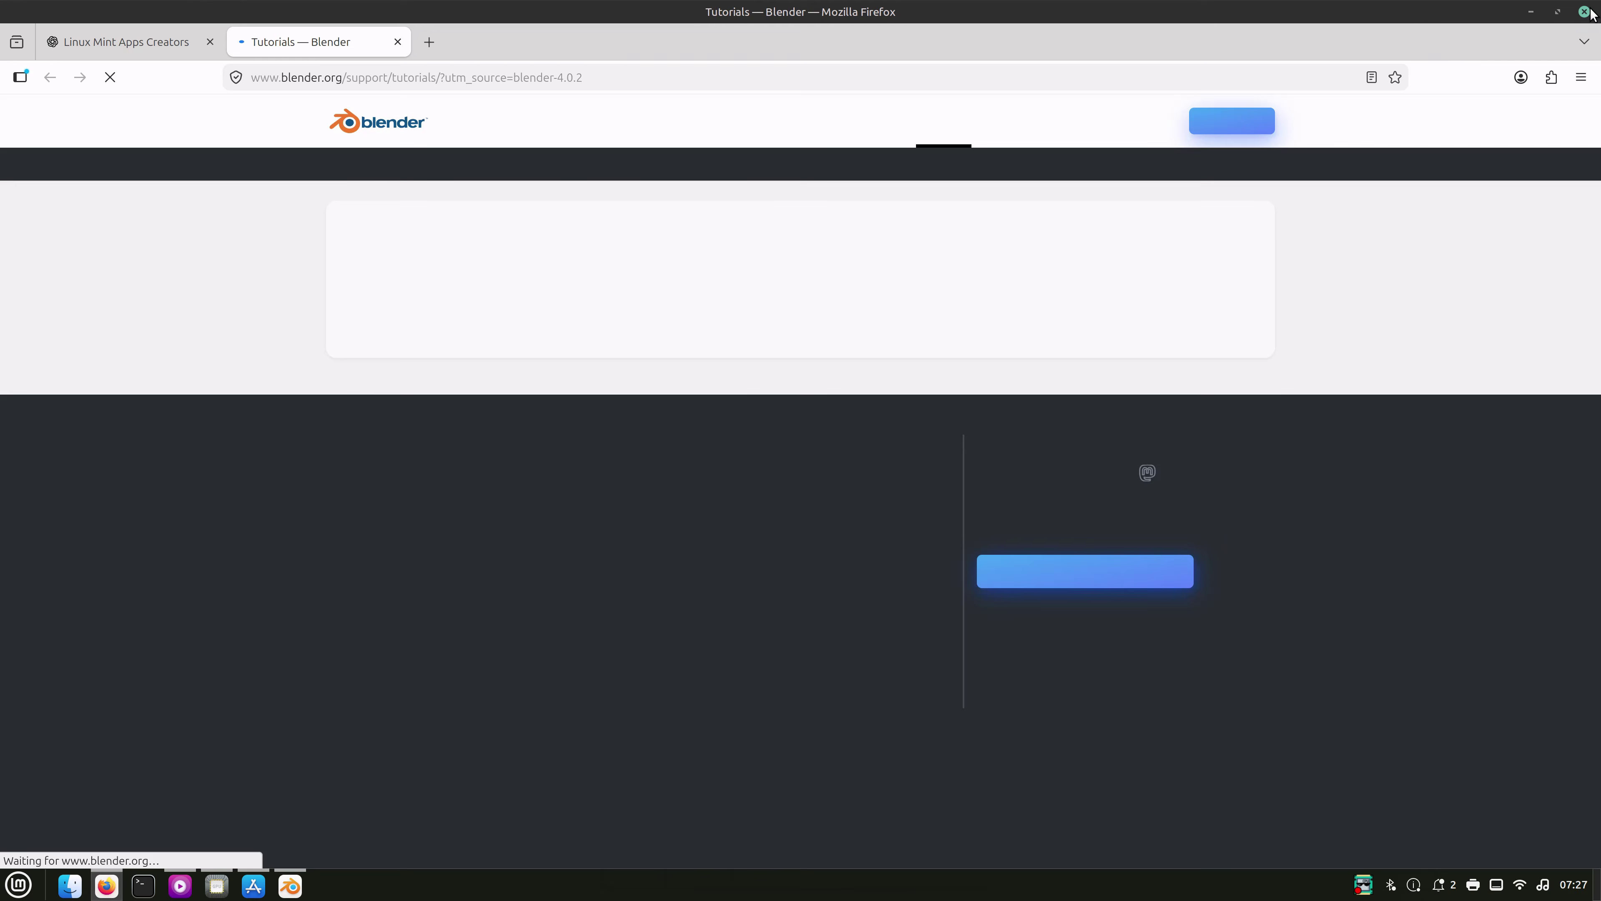
pyautogui.click(1584, 12)
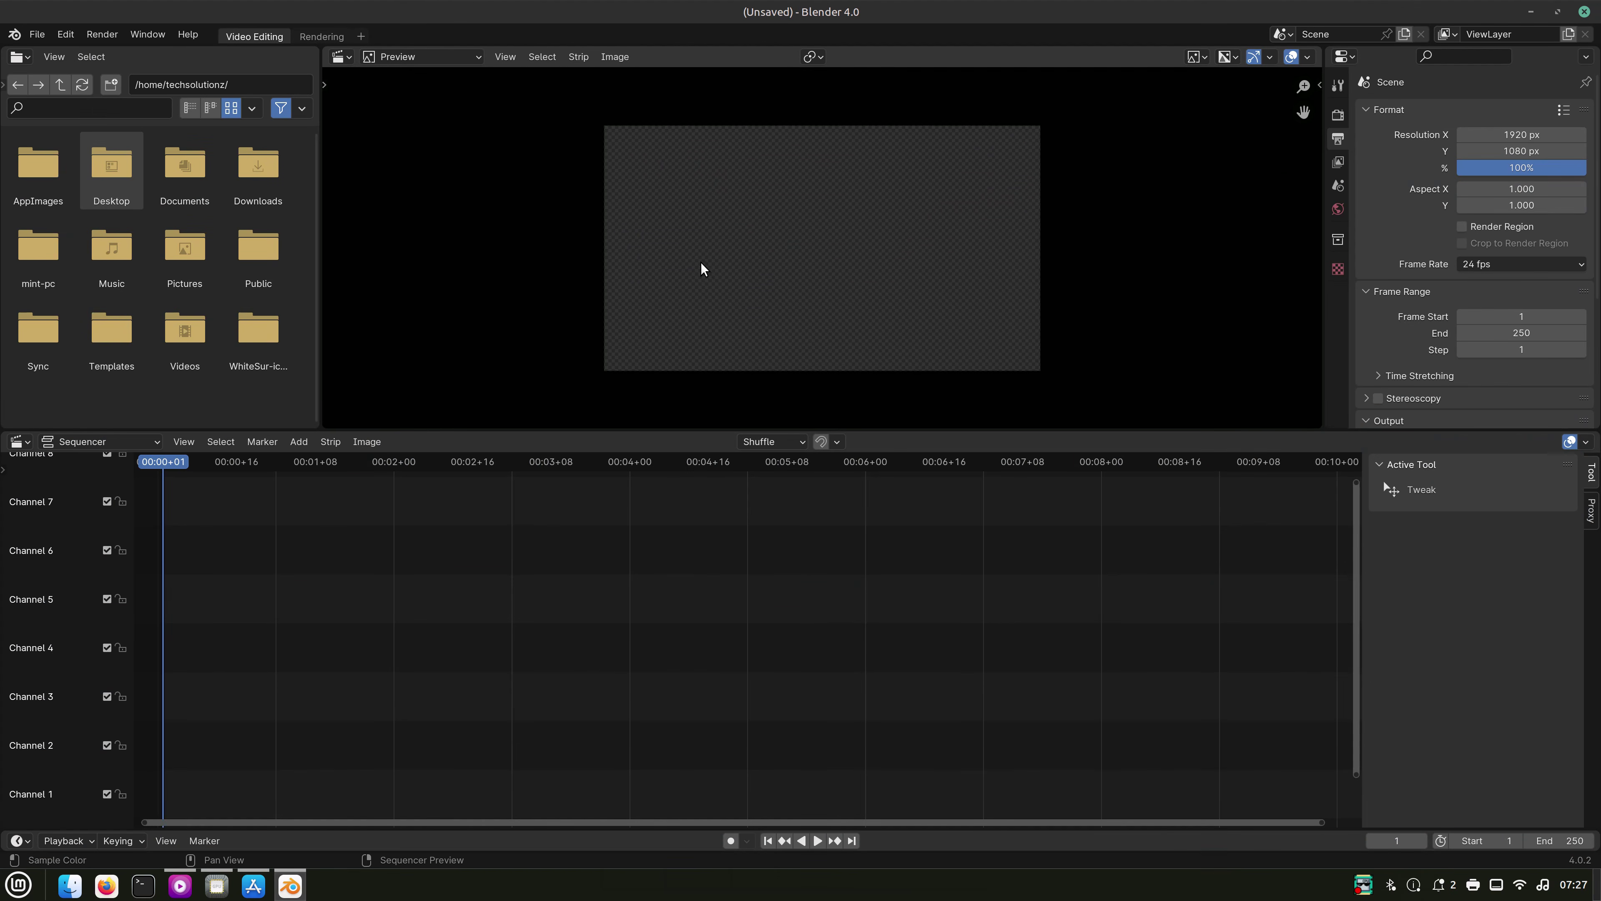
# - Turn the maximized Blender window into a floating one, and open Kdenlive as a floating window over it
pyautogui.scroll(-1, 385, 348)
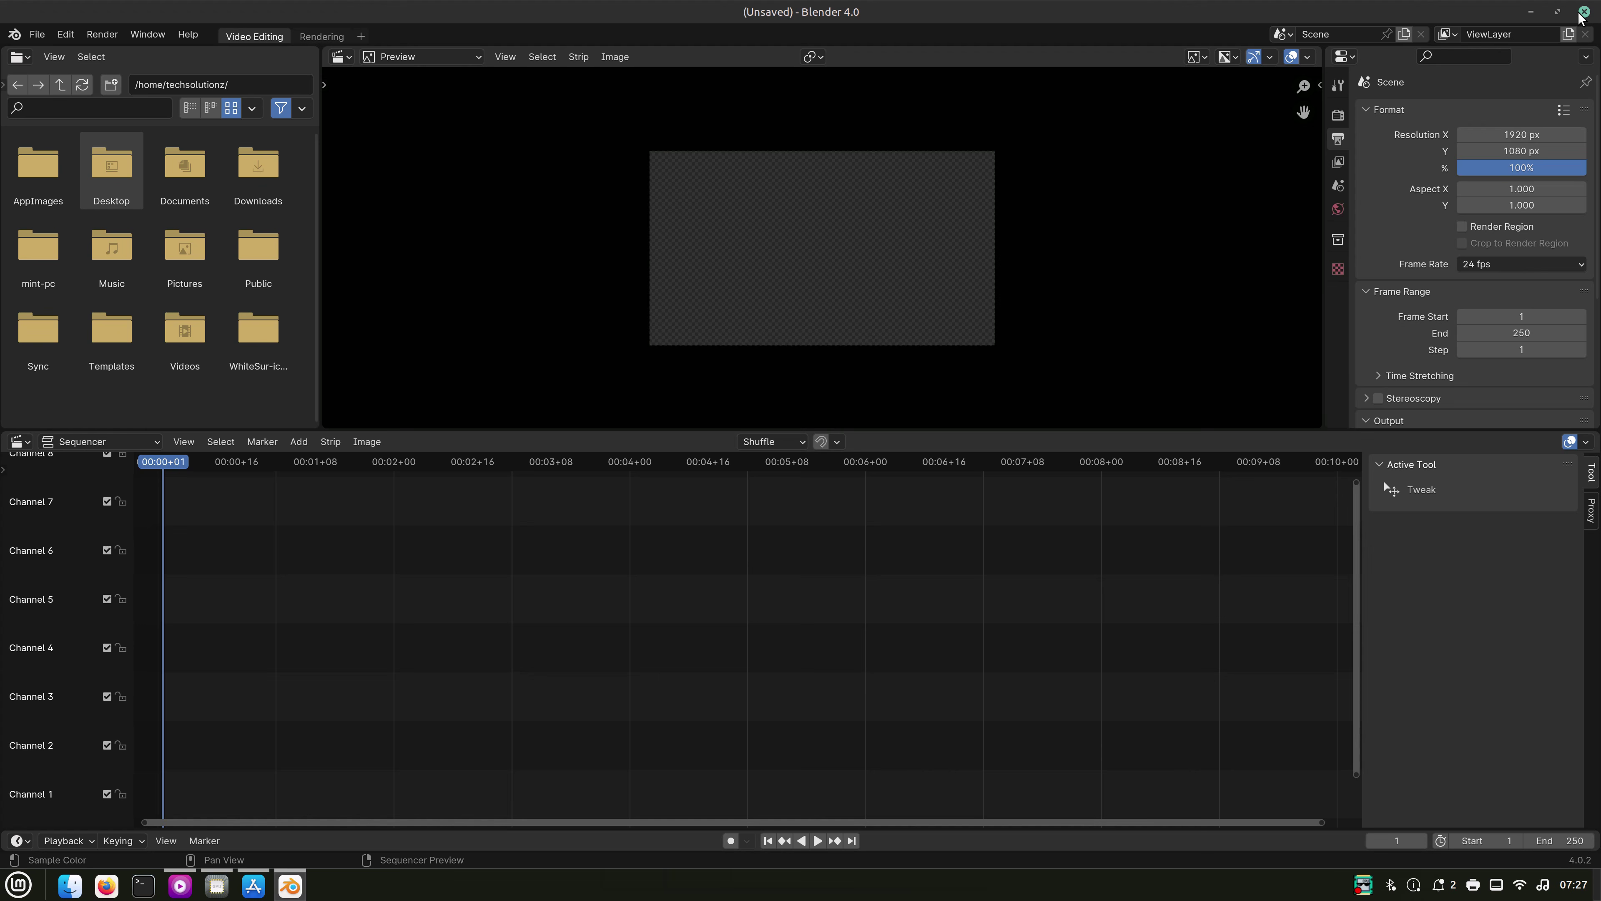
pyautogui.moveTo(1436, 27); pyautogui.dragTo(1300, 165)
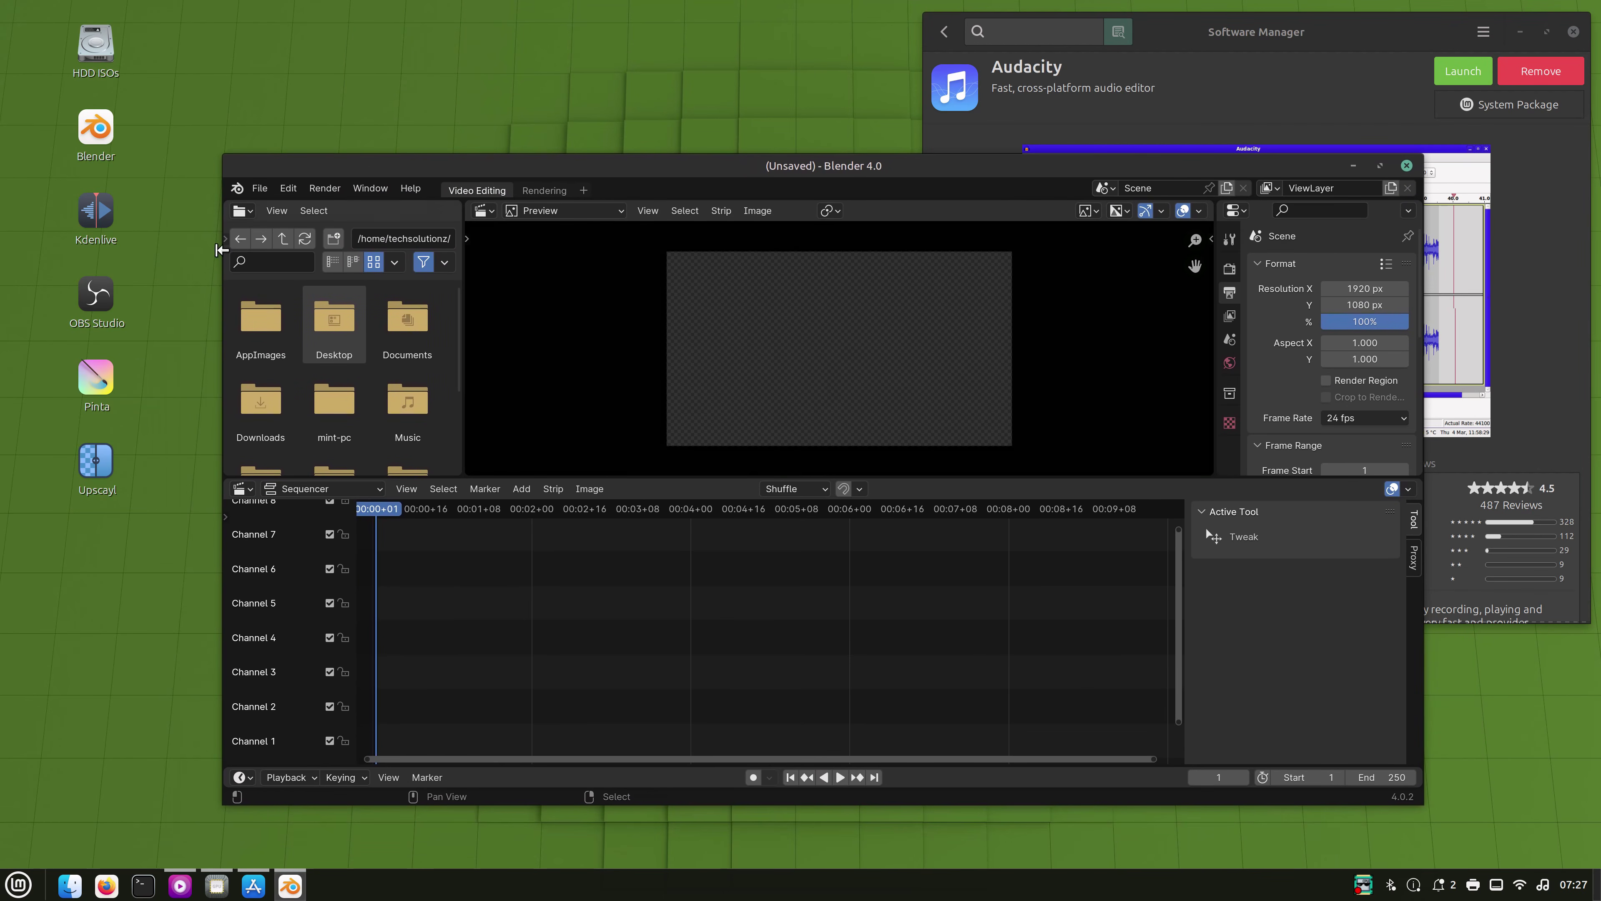
pyautogui.doubleClick(96, 214)
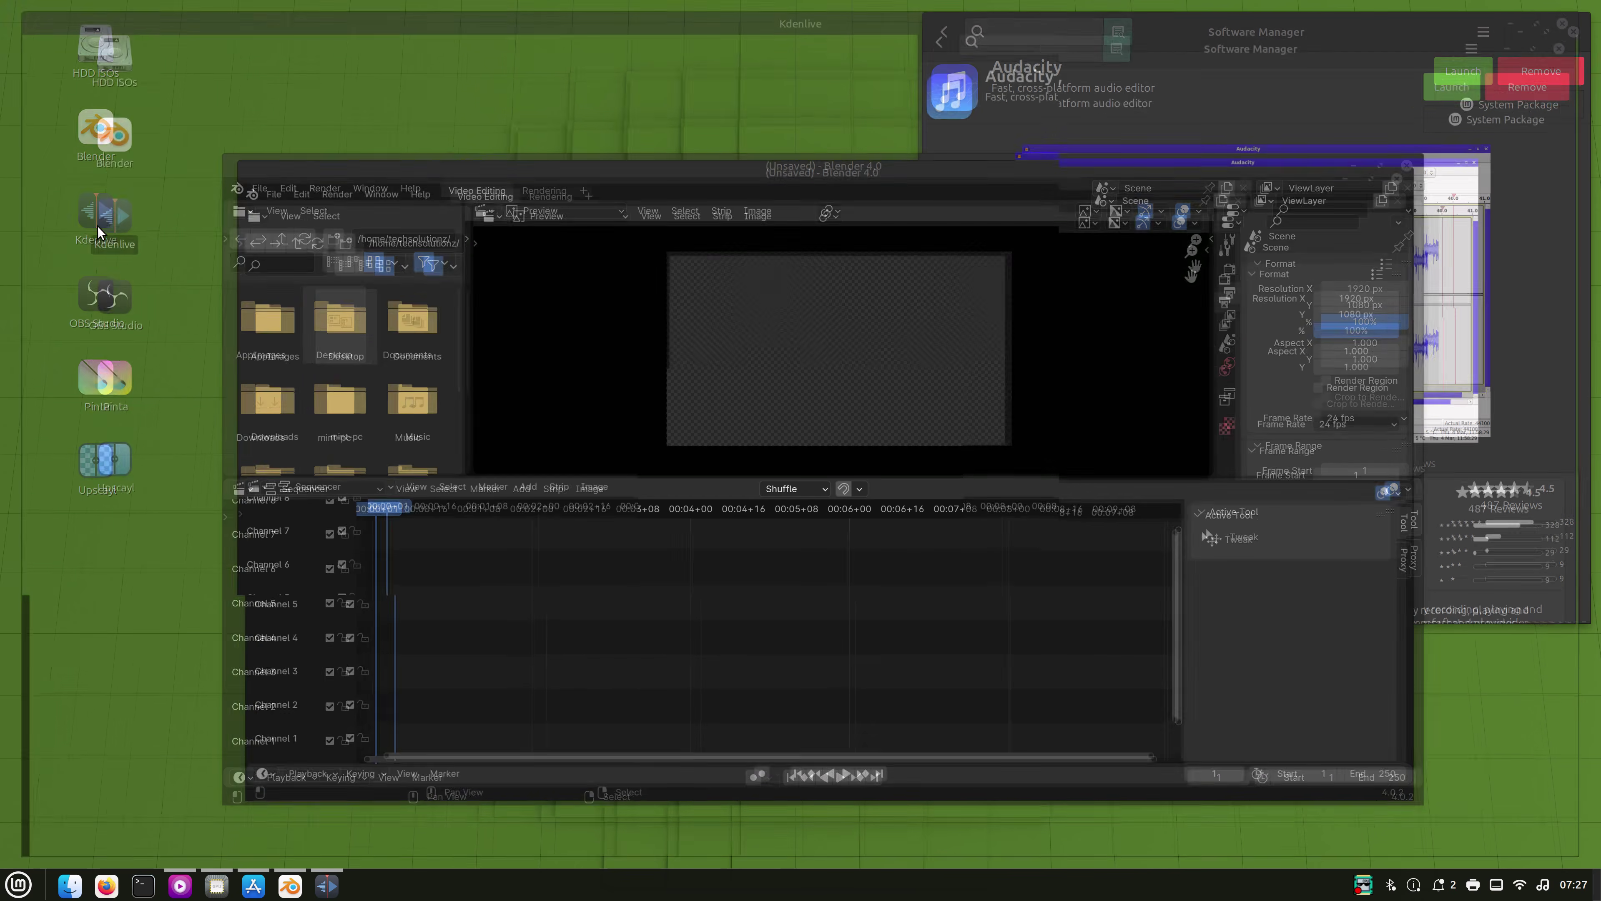
pyautogui.moveTo(537, 11); pyautogui.dragTo(537, 197)
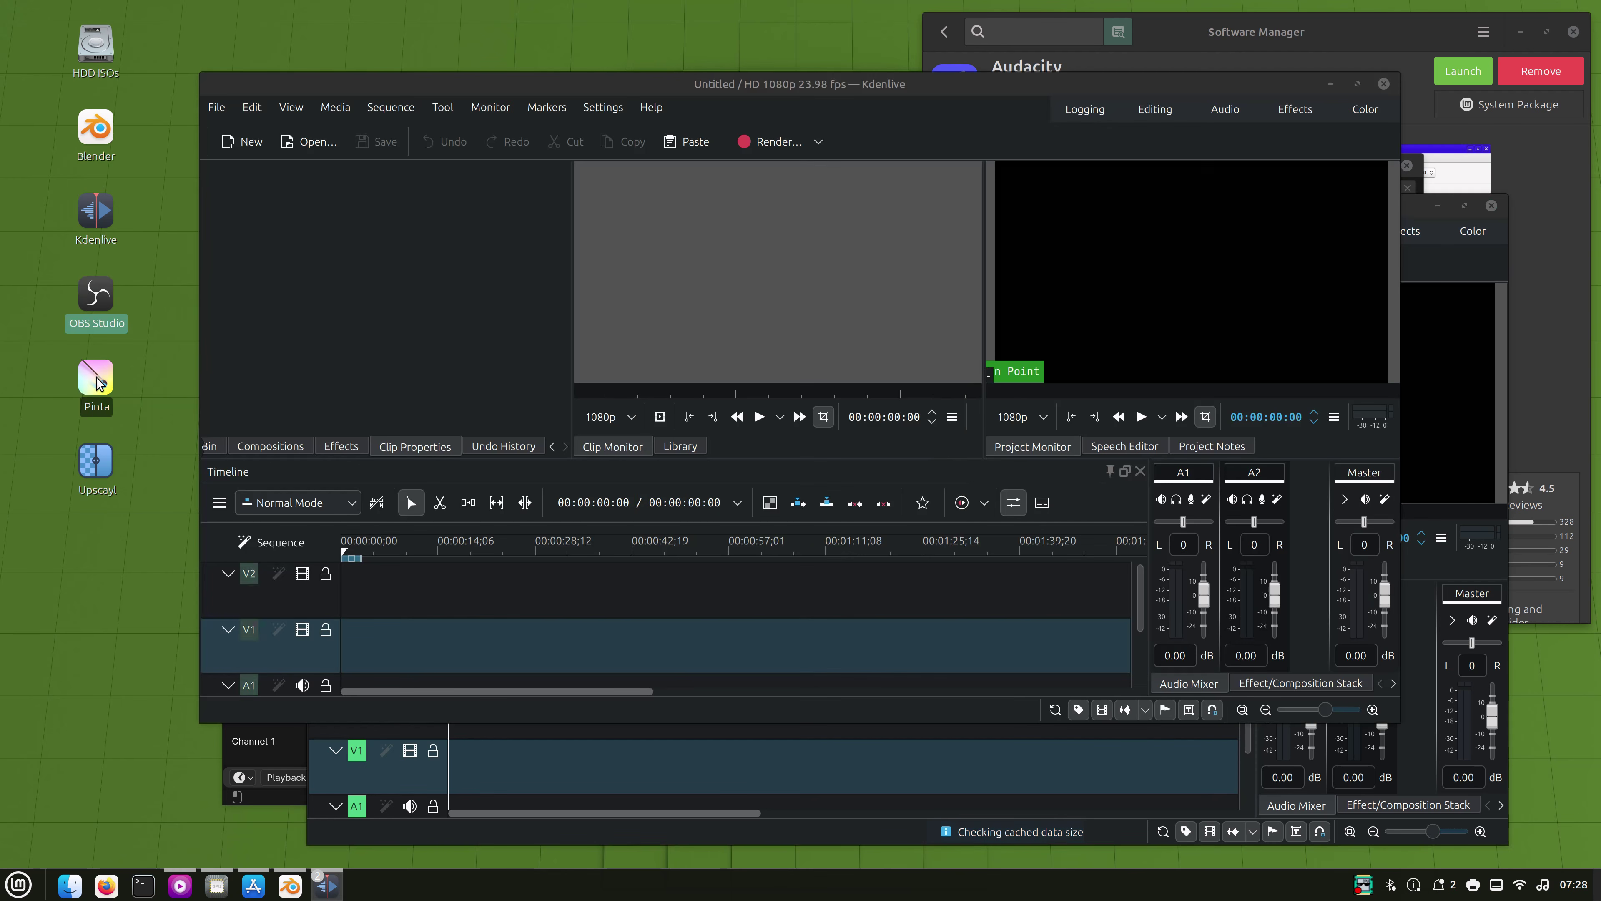
# - Open Pinta and Upscayl from the desktop, and bring both Kdenlive windows in front of them
pyautogui.doubleClick(97, 382)
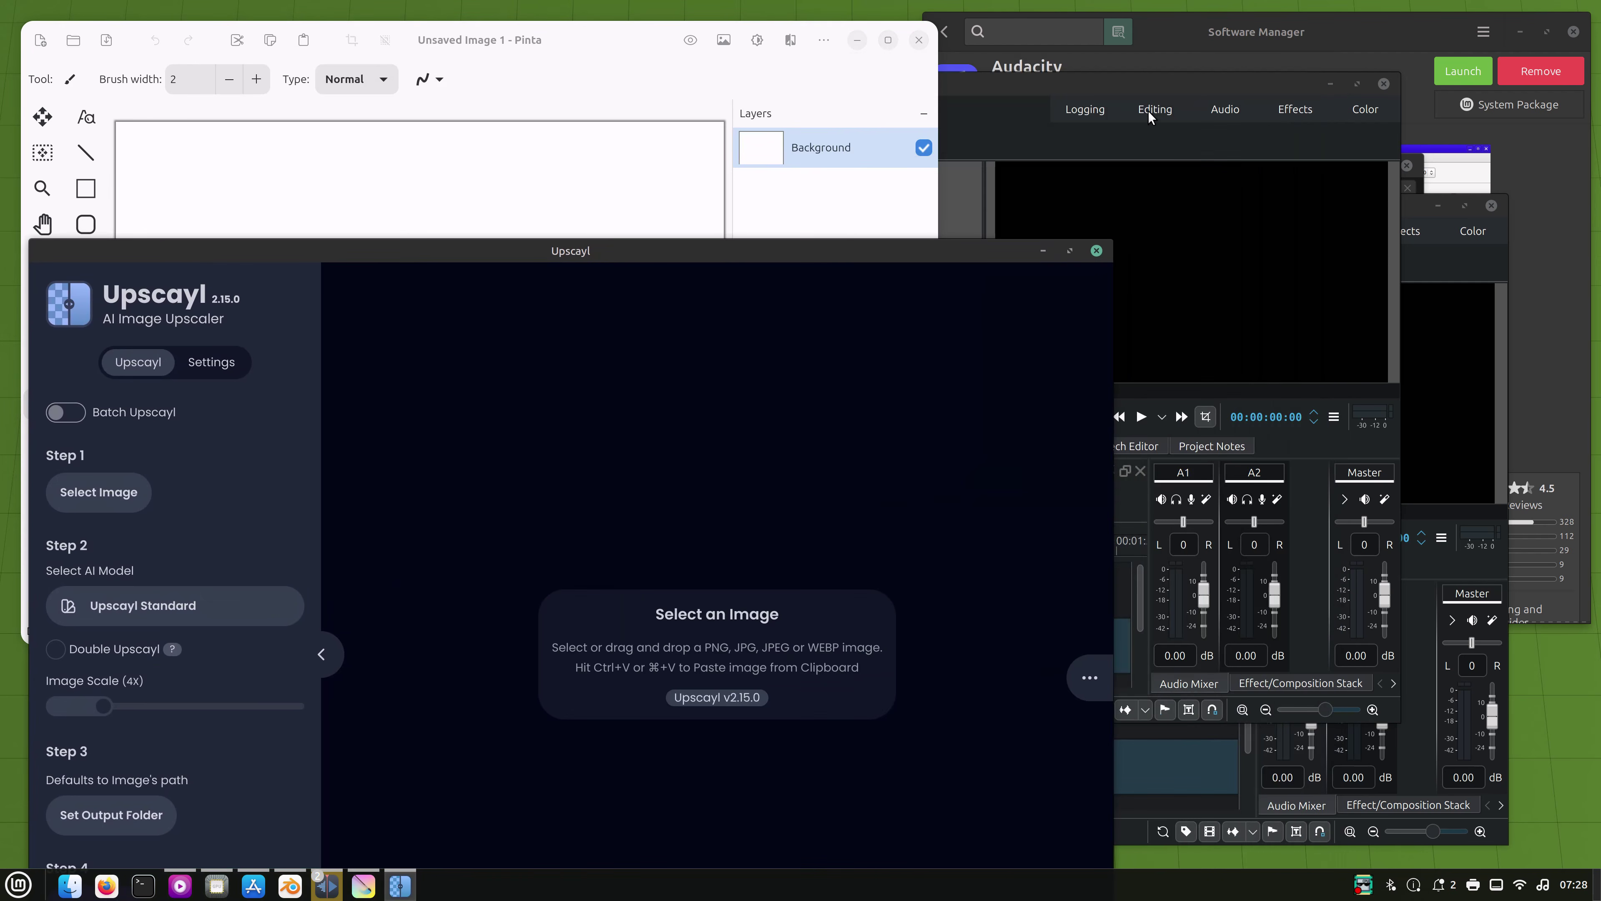
pyautogui.click(1199, 112)
pyautogui.click(1458, 324)
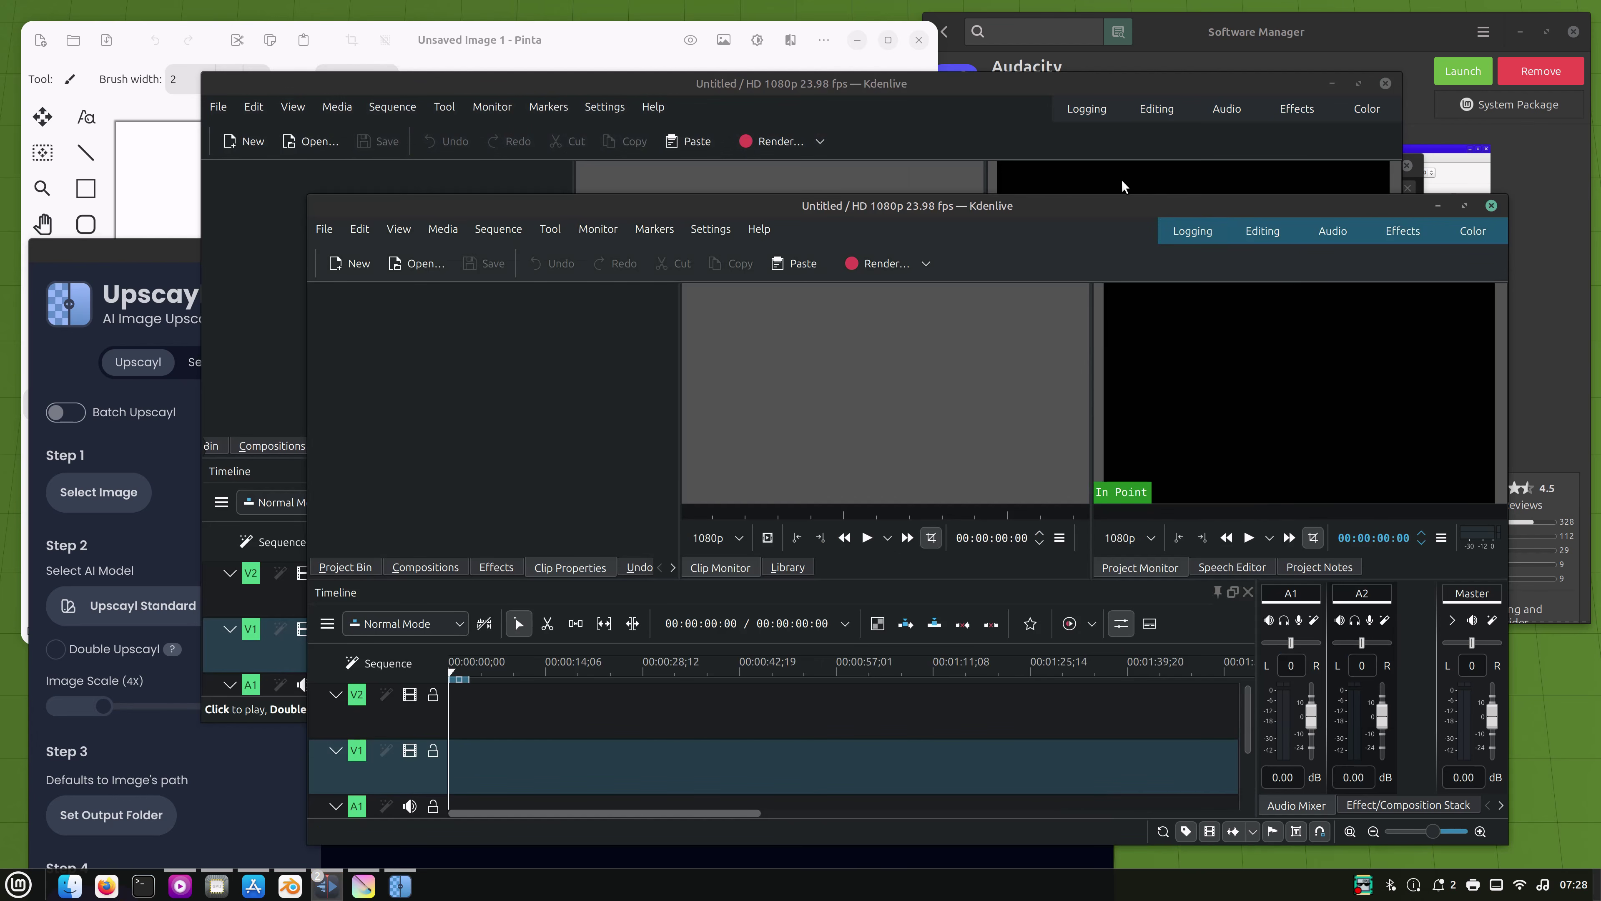
# - Bring Software Manager to the front, browse the list of audio packages and return to its home page
pyautogui.click(1327, 25)
pyautogui.click(944, 33)
pyautogui.scroll(-5, 1023, 233)
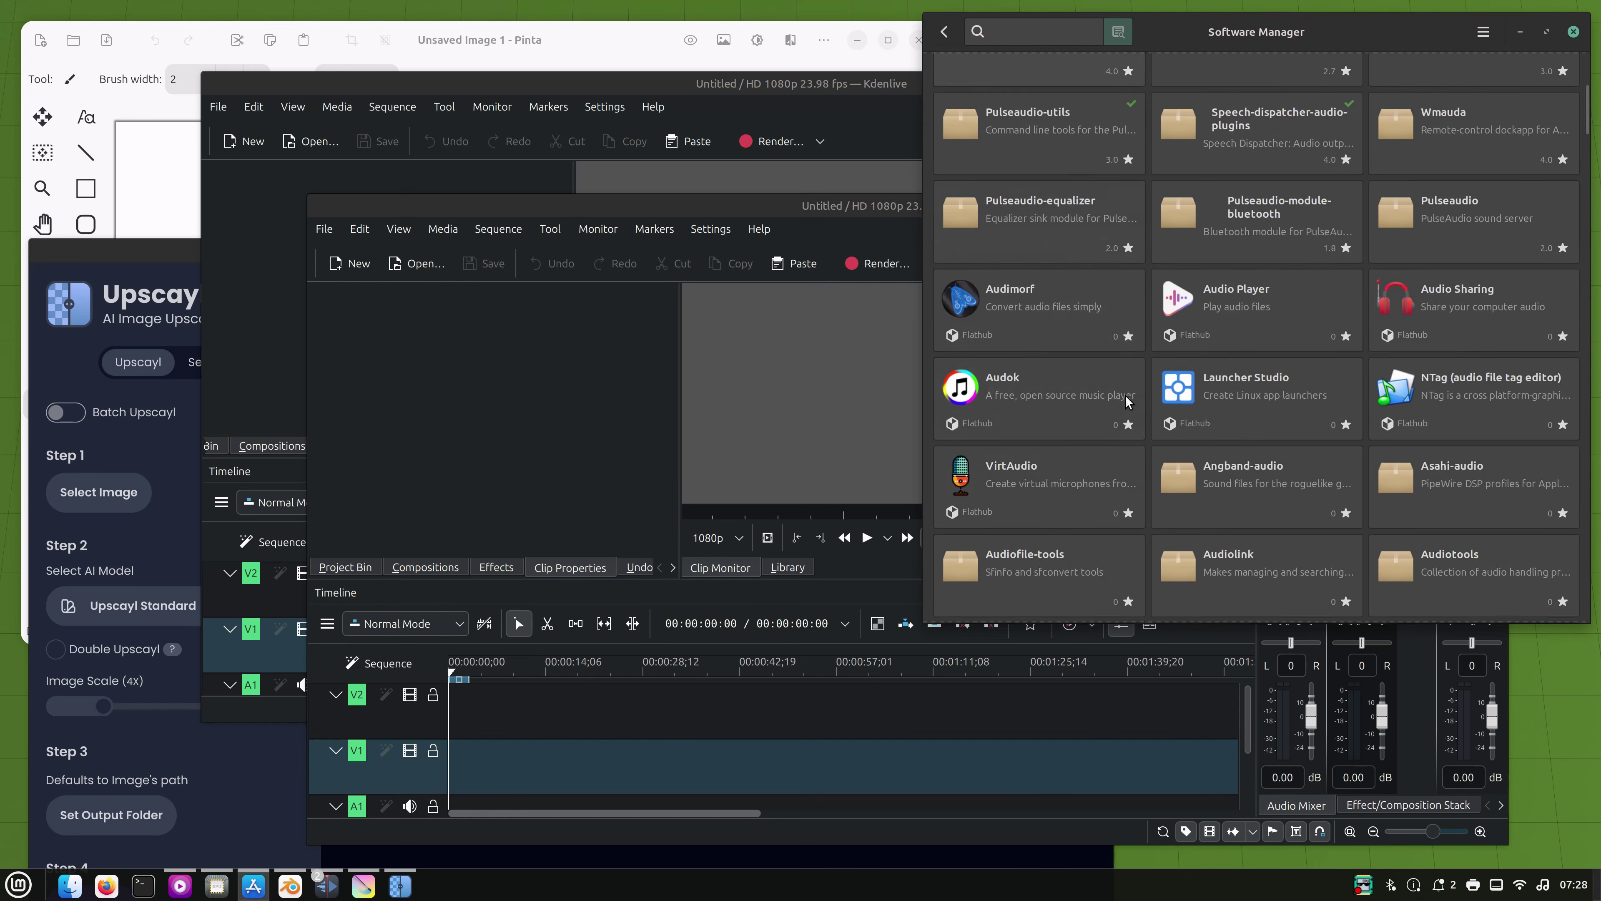
pyautogui.click(943, 32)
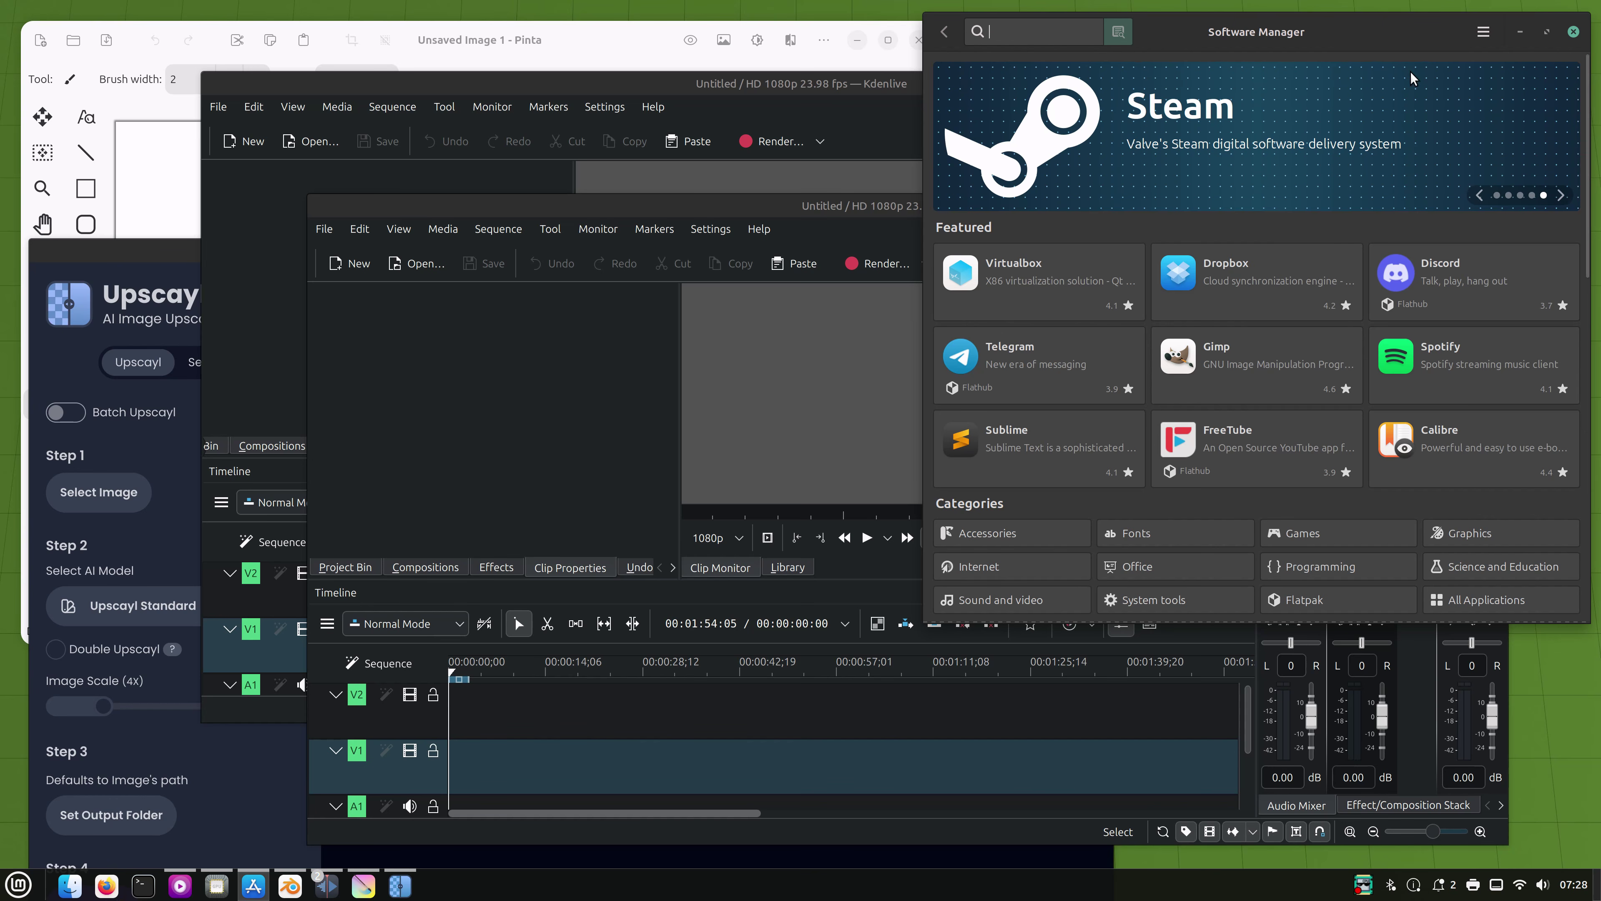
# - Close all open application windows: Software Manager, both Kdenlive windows, Blender, Upscayl and Pinta
pyautogui.click(1572, 32)
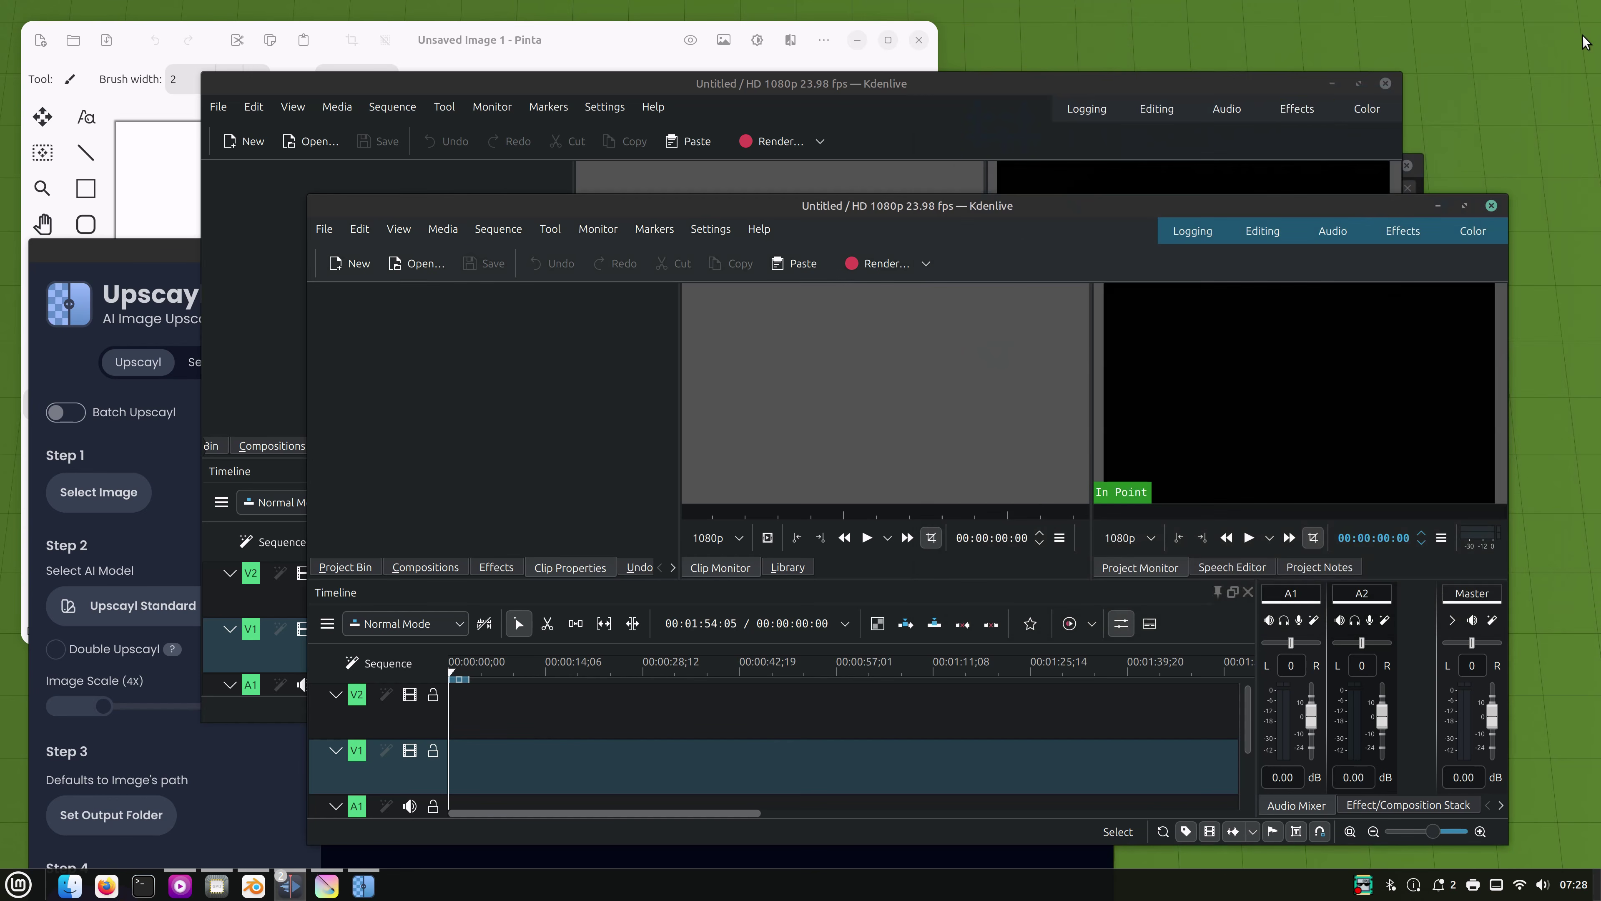
pyautogui.click(1491, 205)
pyautogui.click(1385, 83)
pyautogui.click(1408, 166)
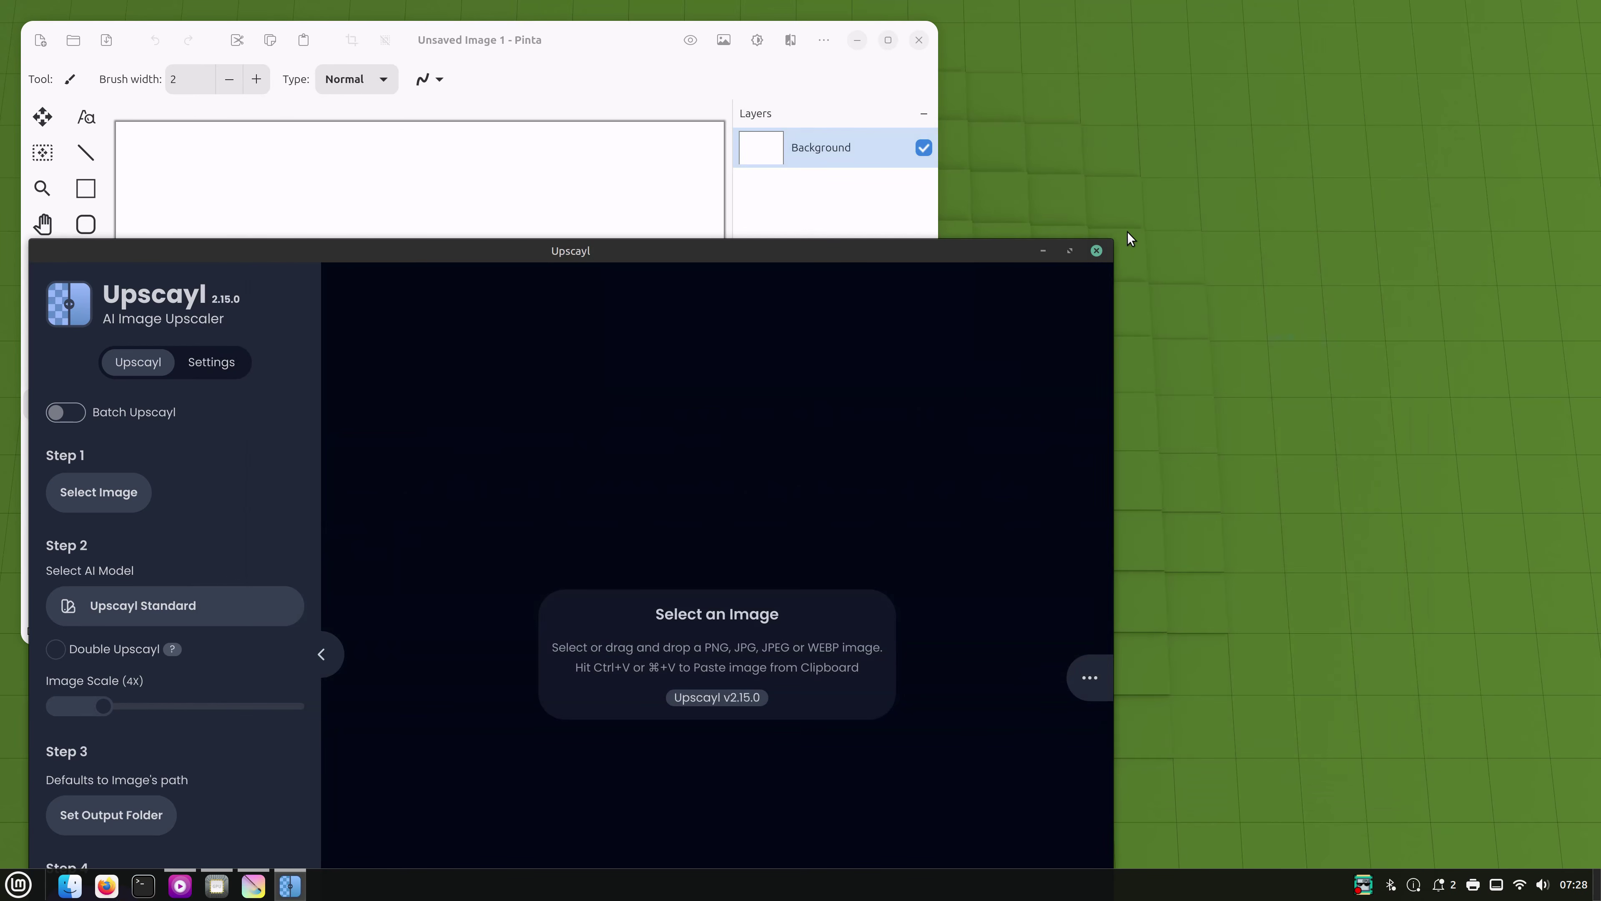
pyautogui.click(1097, 250)
pyautogui.click(919, 39)
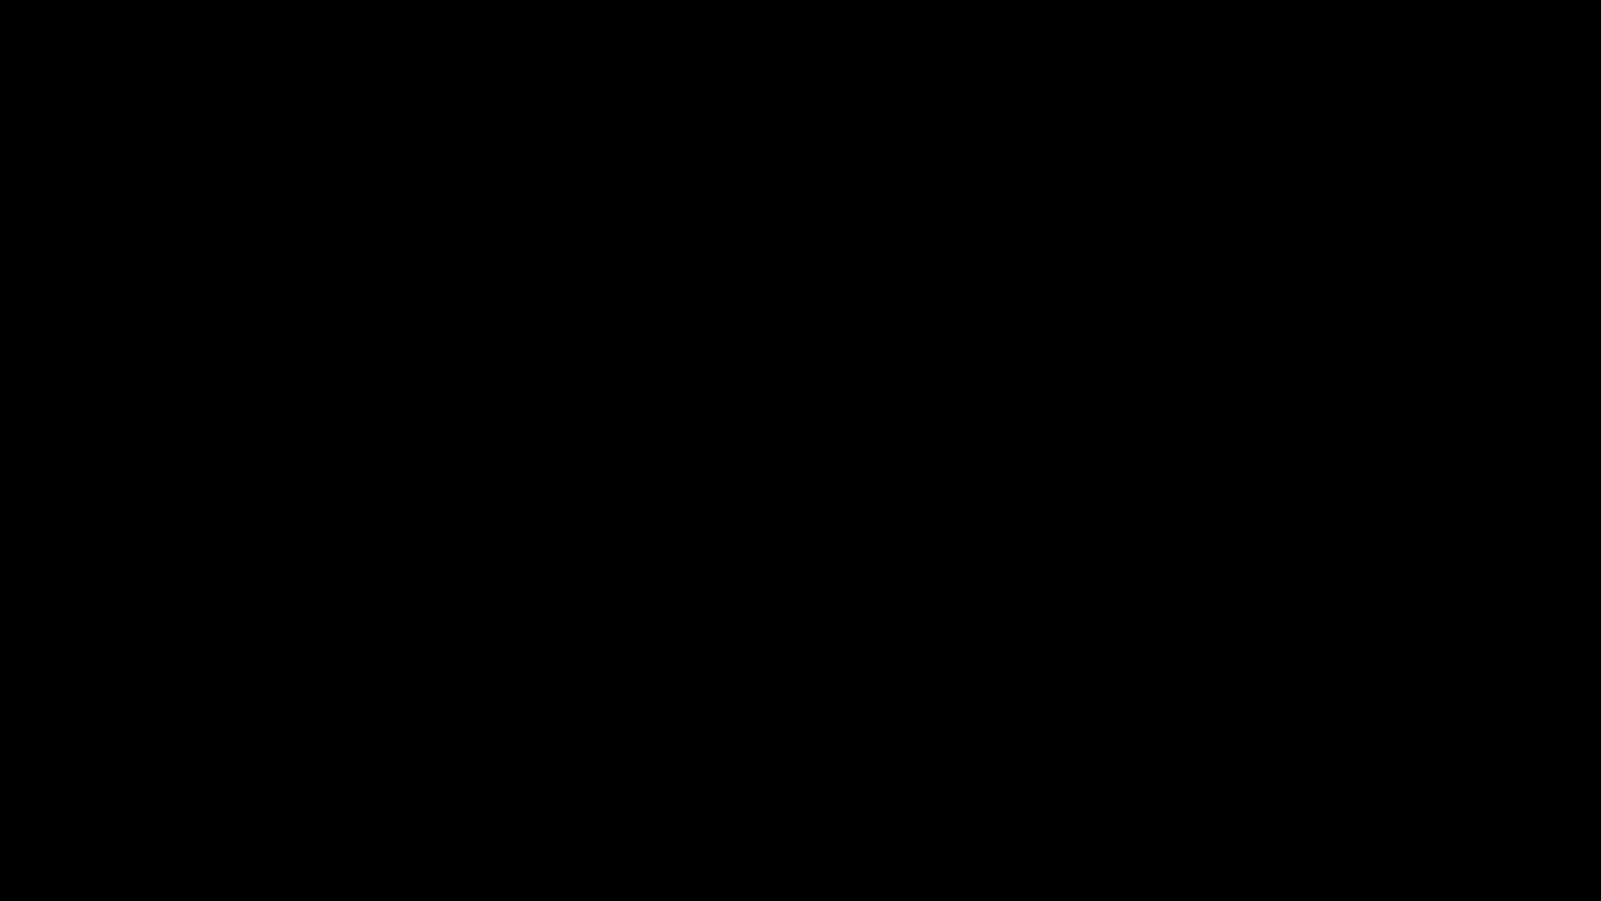